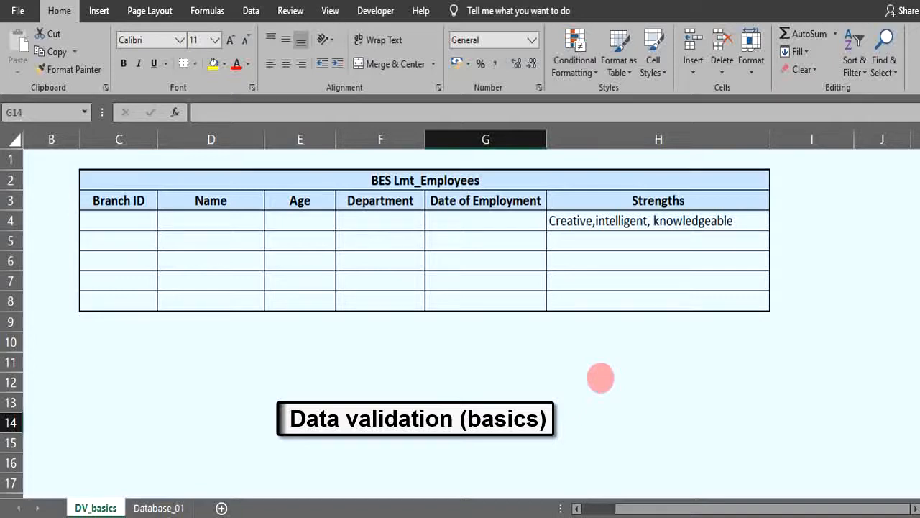
click(101, 181)
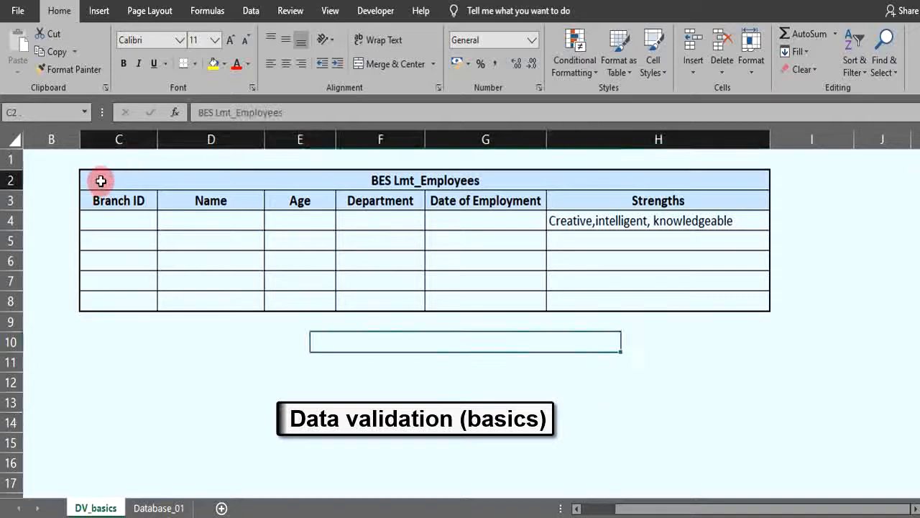
drag(101, 181, 323, 301)
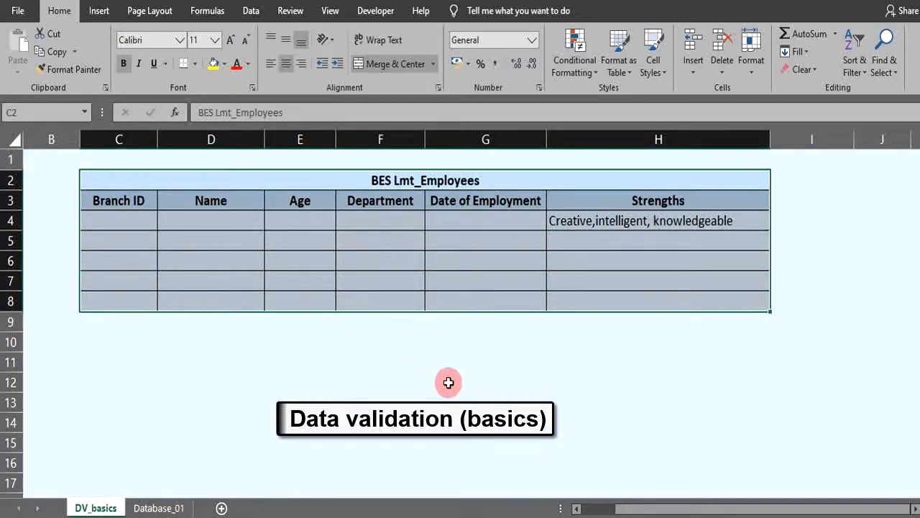
click(411, 383)
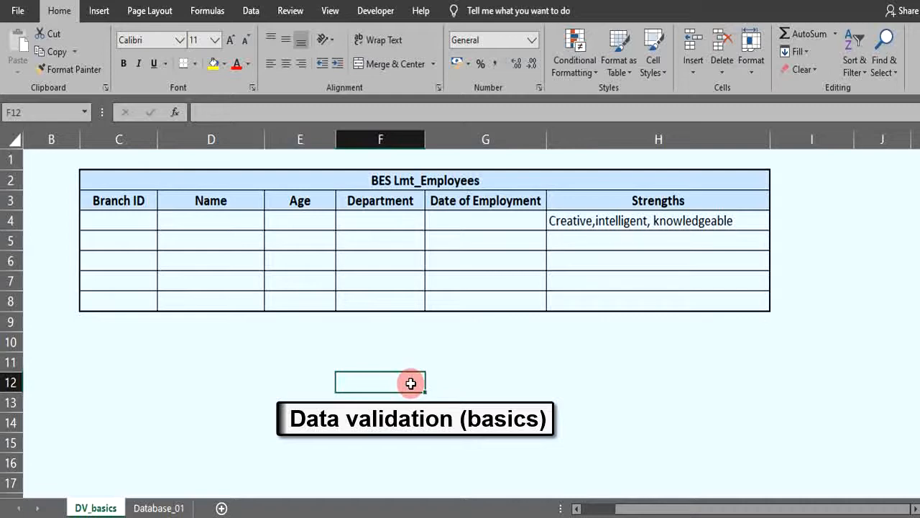
Step: Set a data validation rule on the Branch ID cells C4:C8 allowing only a text length equal to 9
click(249, 11)
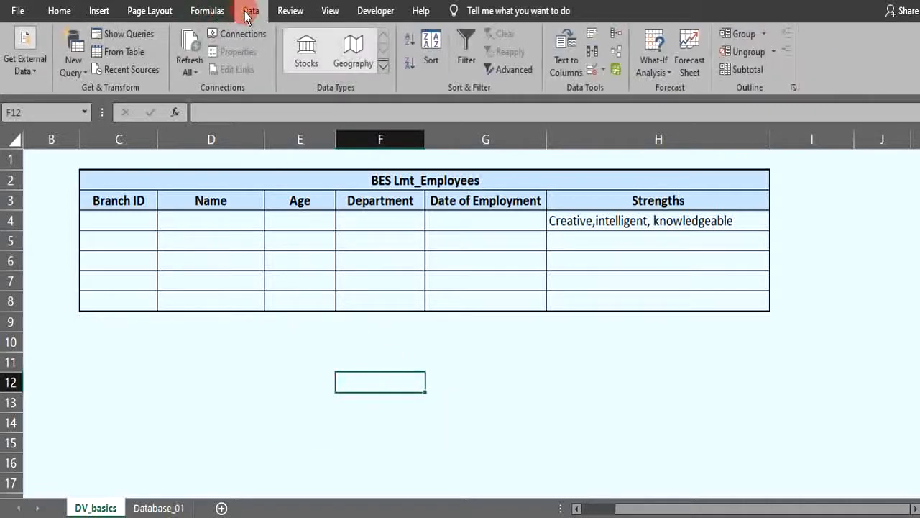
click(591, 72)
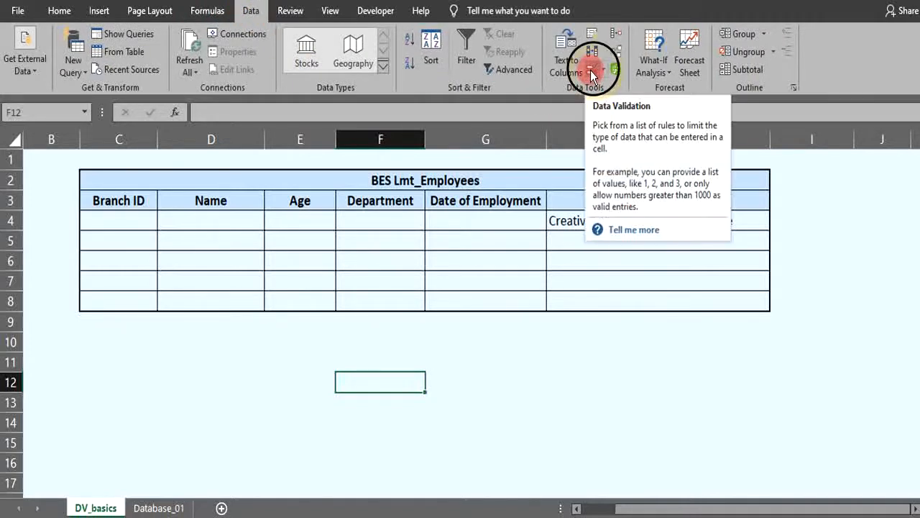
click(283, 352)
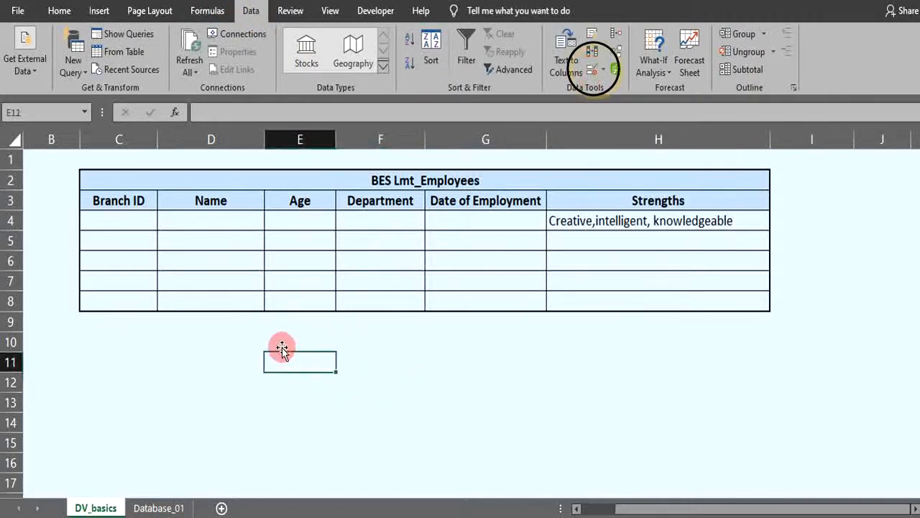
click(125, 217)
drag(126, 217, 127, 297)
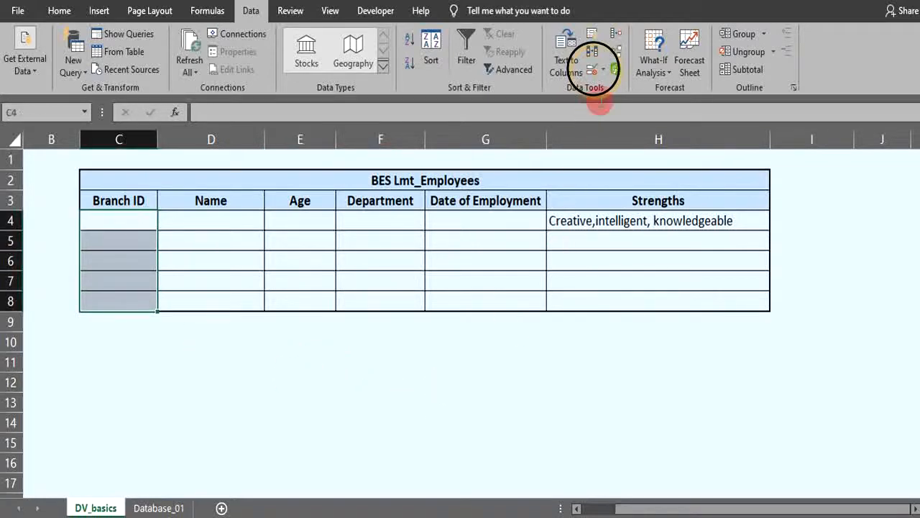
click(602, 72)
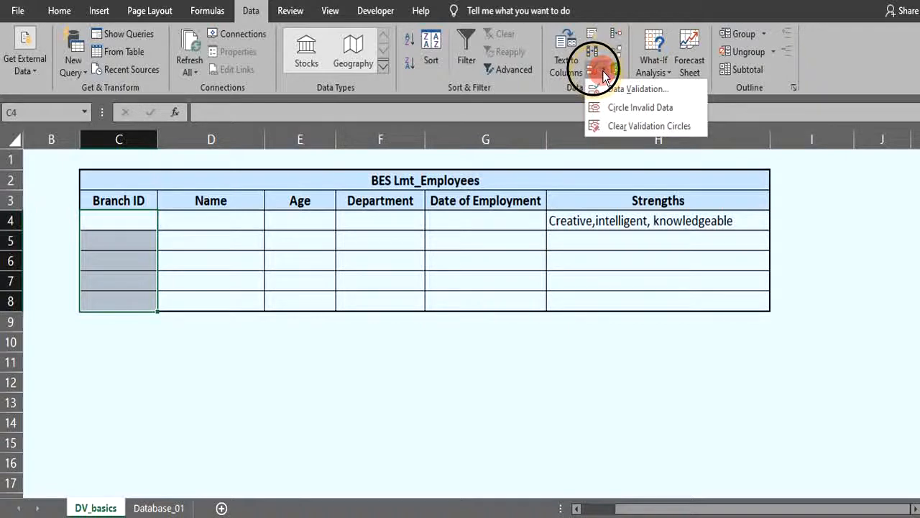
click(640, 88)
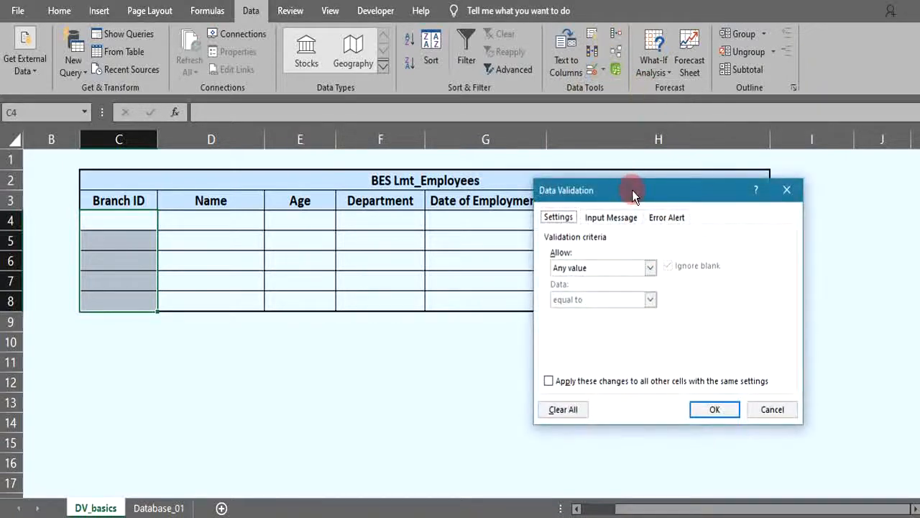
drag(632, 190, 639, 176)
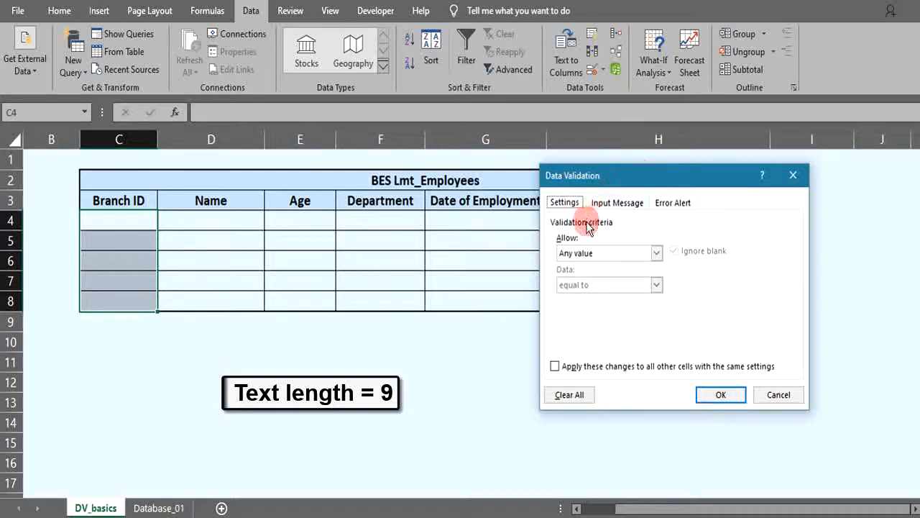
click(657, 254)
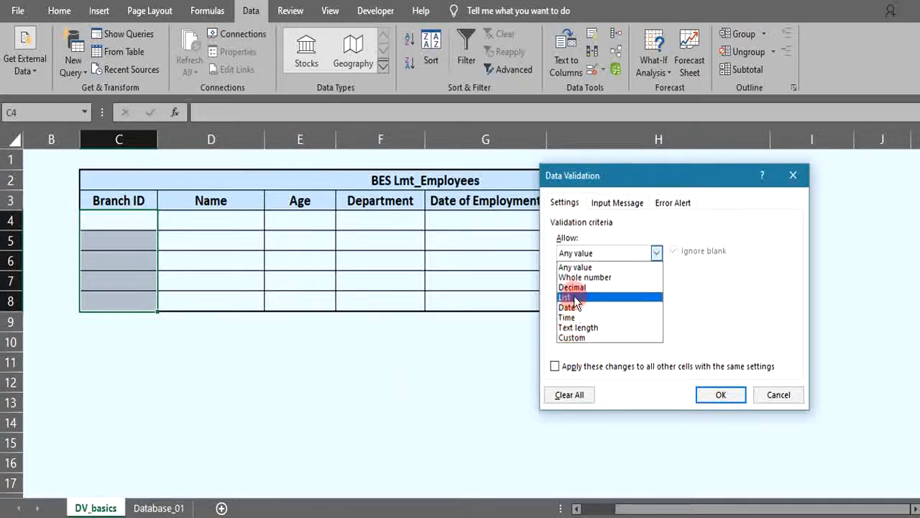
click(574, 327)
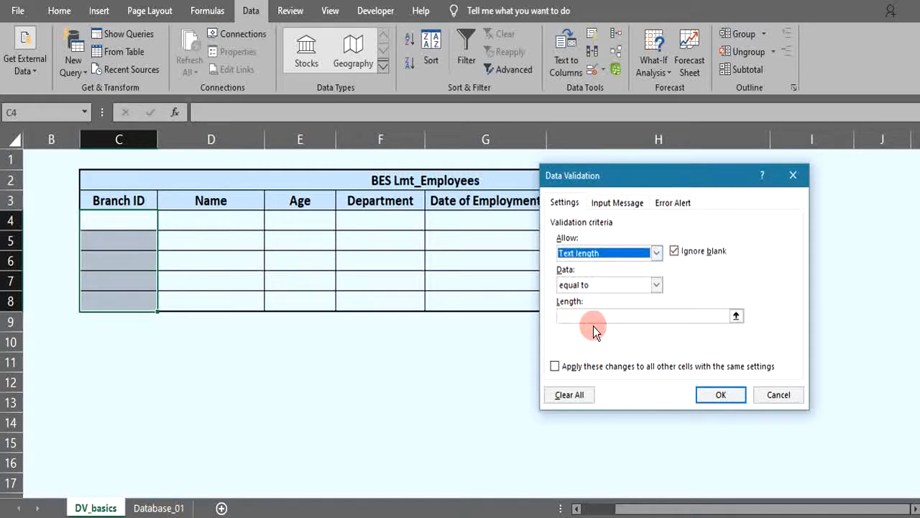
click(657, 285)
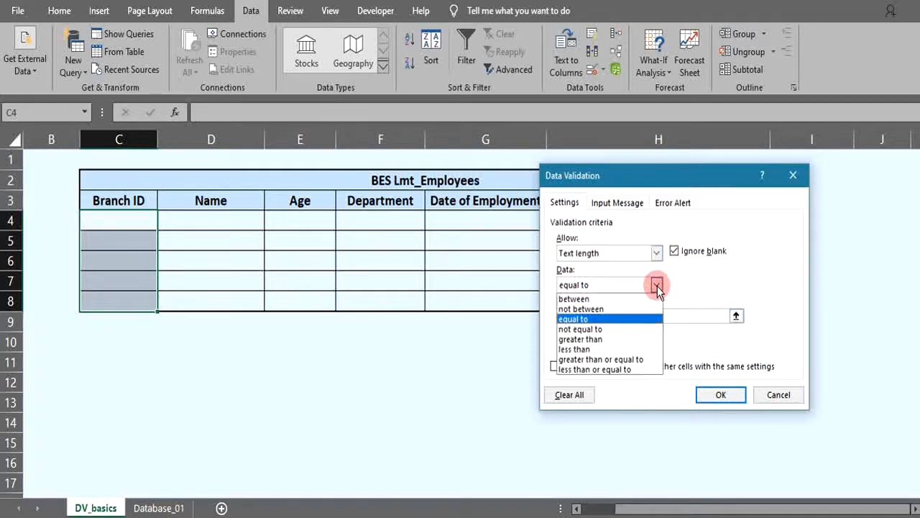
click(577, 321)
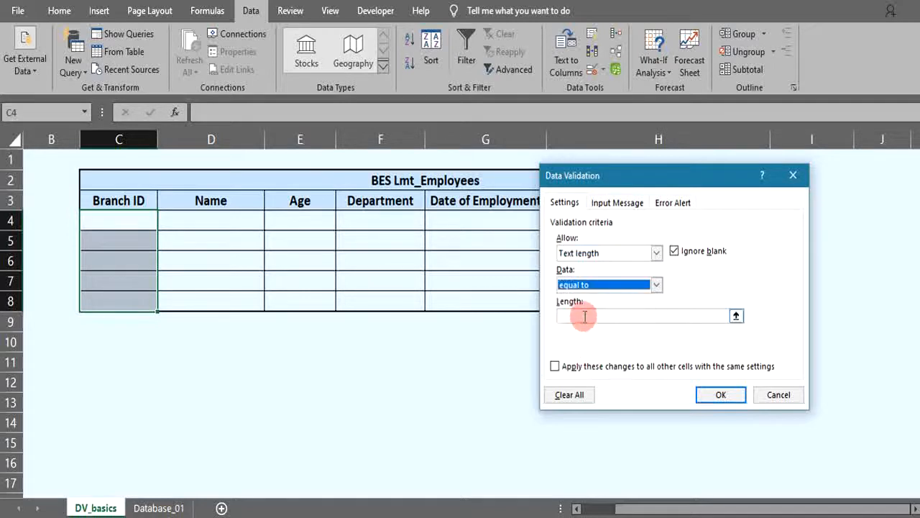
click(583, 315)
text(9)
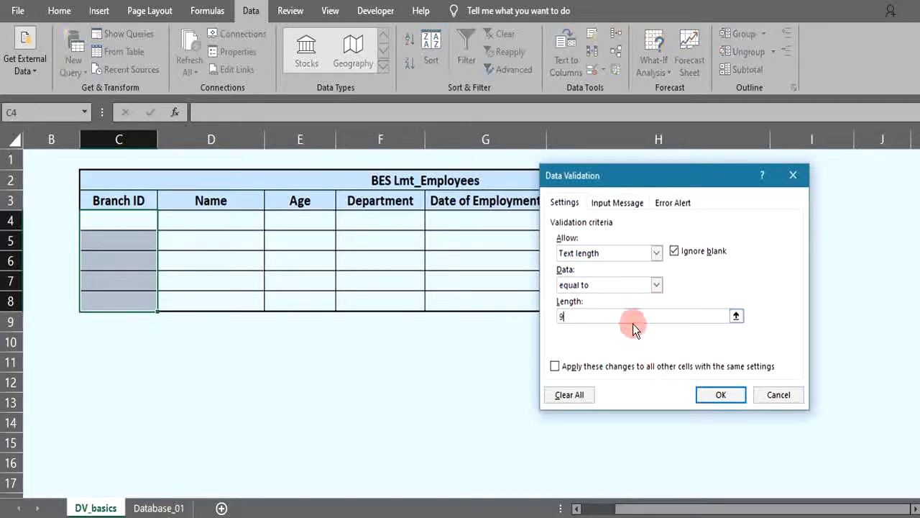
Step: Add an input message titled "Instruction" reading "Enter 9 characters" and apply the validation to the Branch ID cells
click(605, 205)
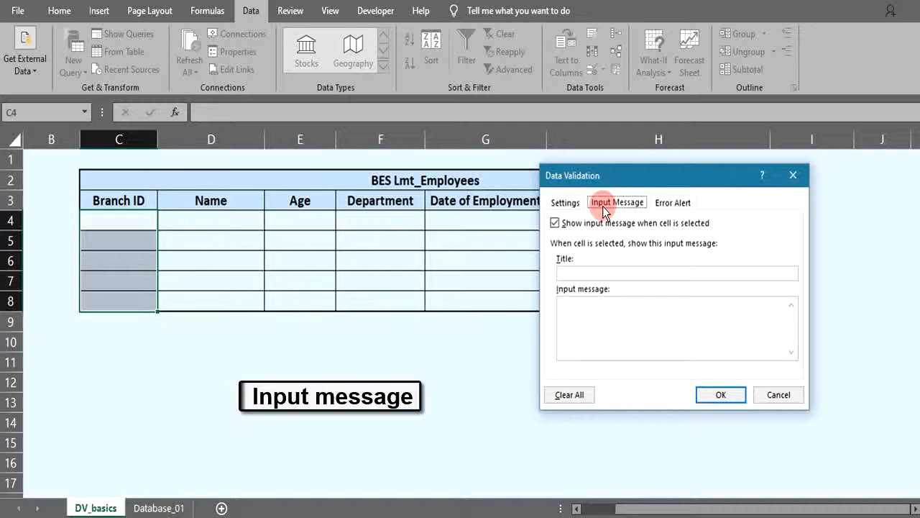
click(578, 273)
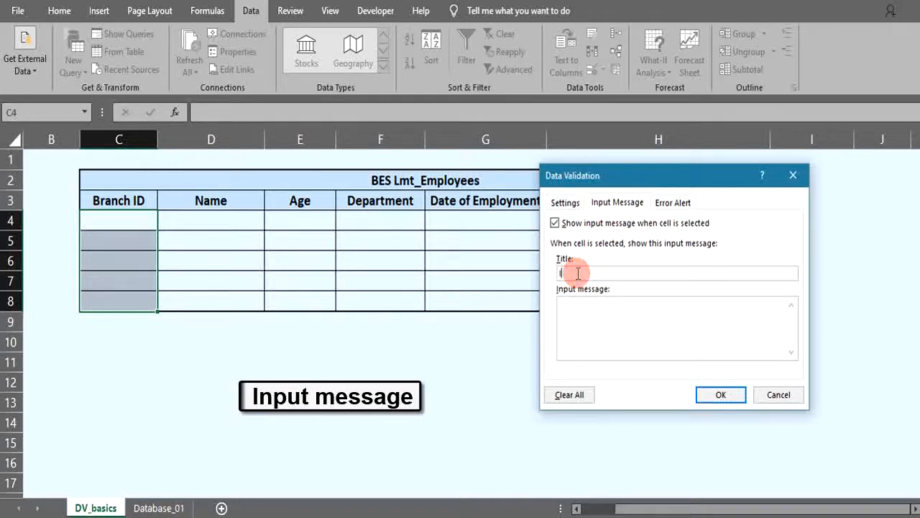
text(Instruction)
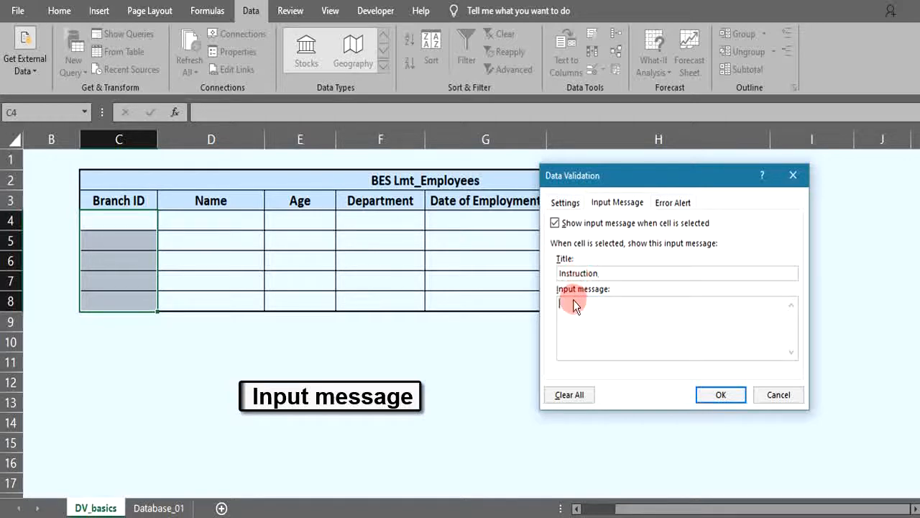
text(Enter 9 characters)
click(721, 394)
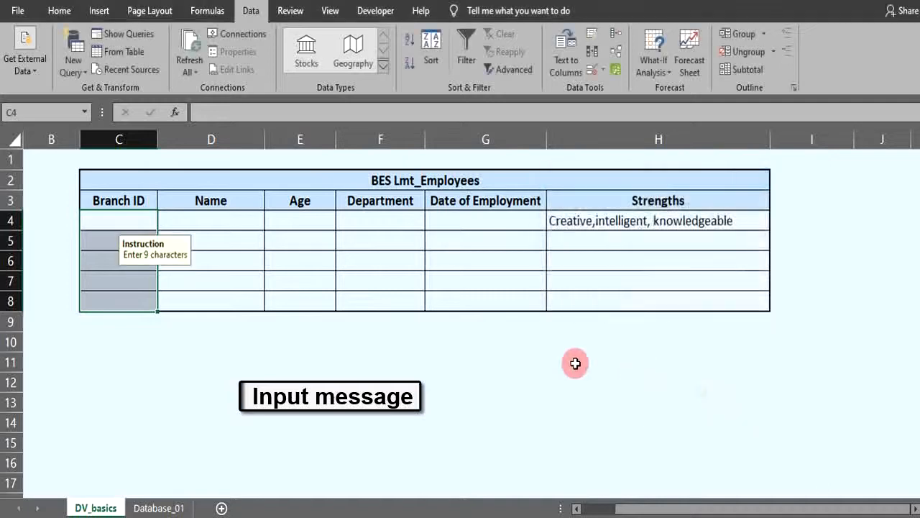
Step: Check the input message on different cells of the Branch ID column
click(217, 364)
click(121, 219)
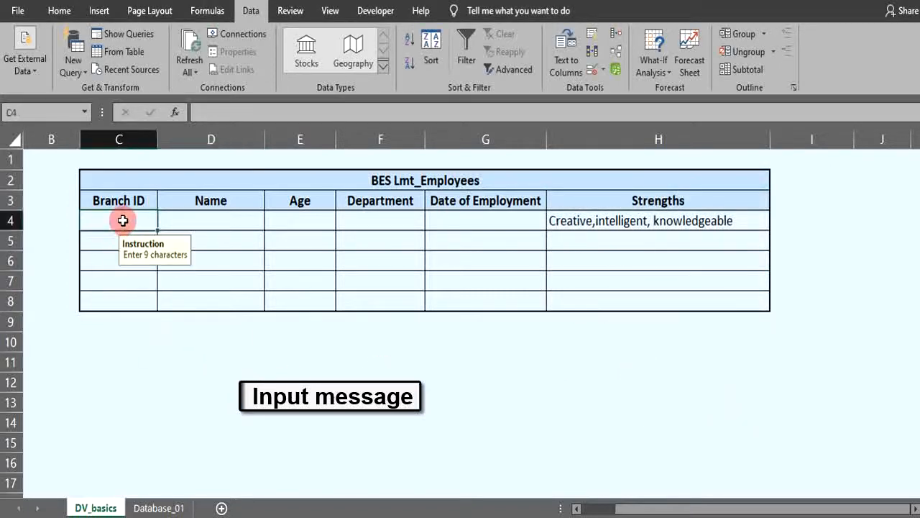
click(113, 273)
click(122, 218)
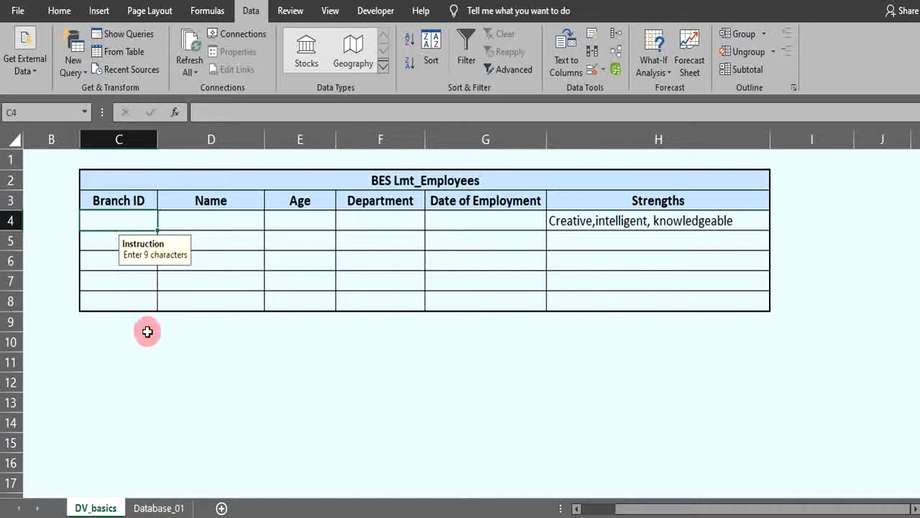
click(123, 318)
Step: Enter WEG234YUT as the Branch ID in cell C4
click(115, 220)
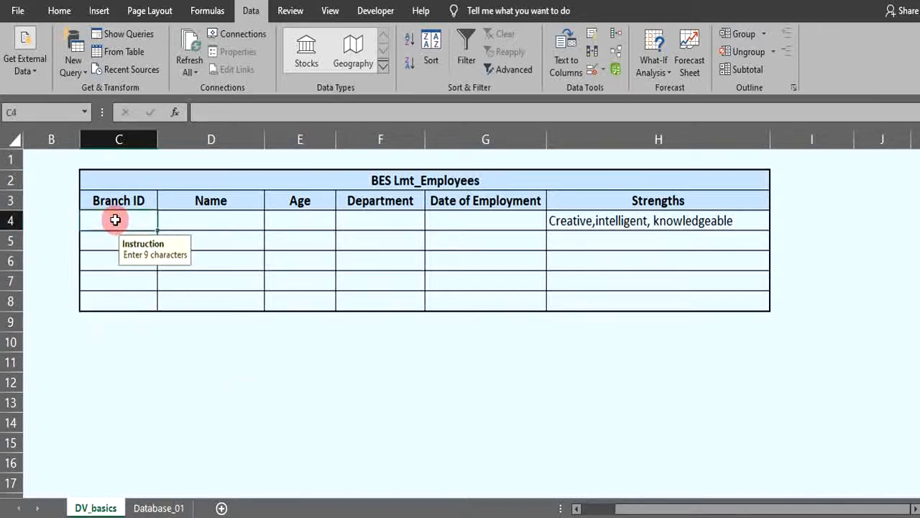
text(W)
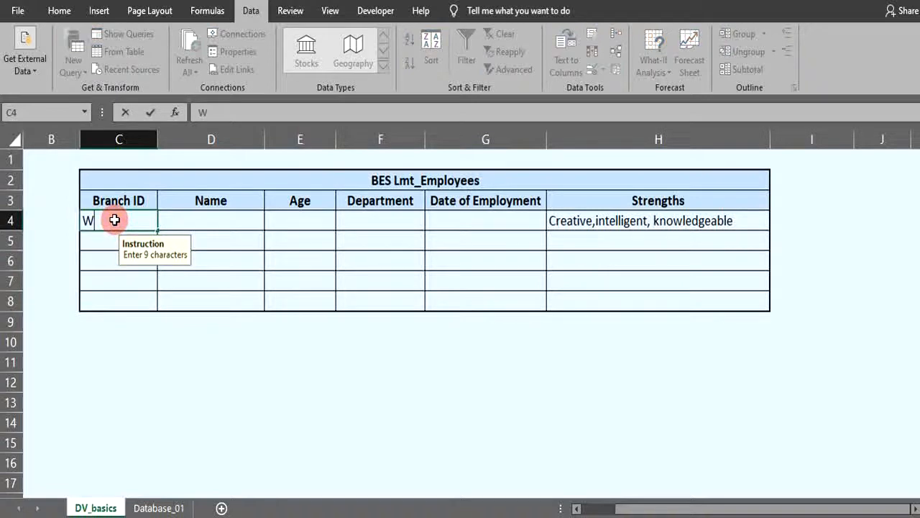
text(EG234YUT)
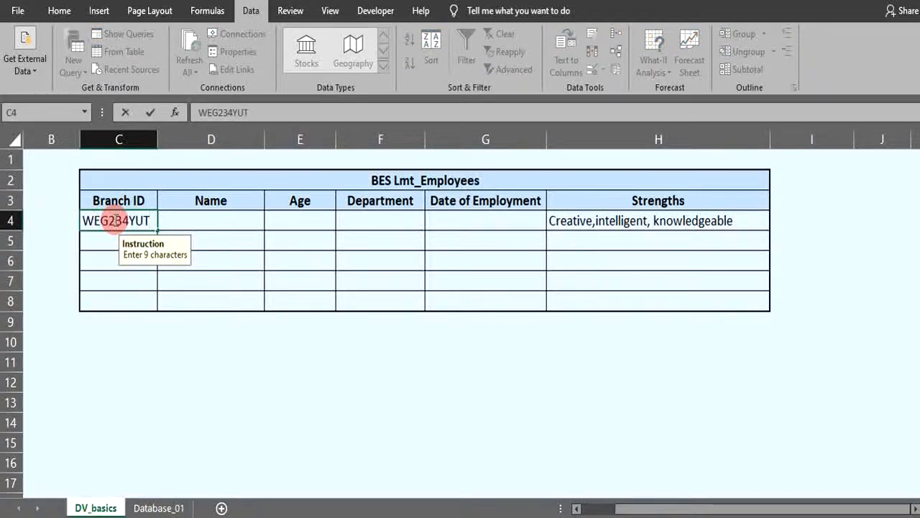
key(Tab)
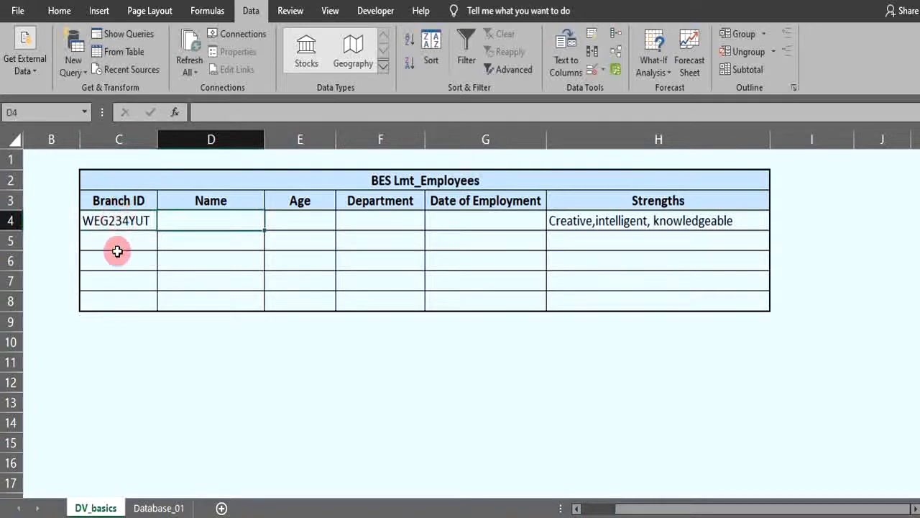
Step: Try to shorten the Branch ID in C4 to WEG234YU to test the validation, and cancel the entry
click(136, 220)
click(253, 113)
key(BackSpace)
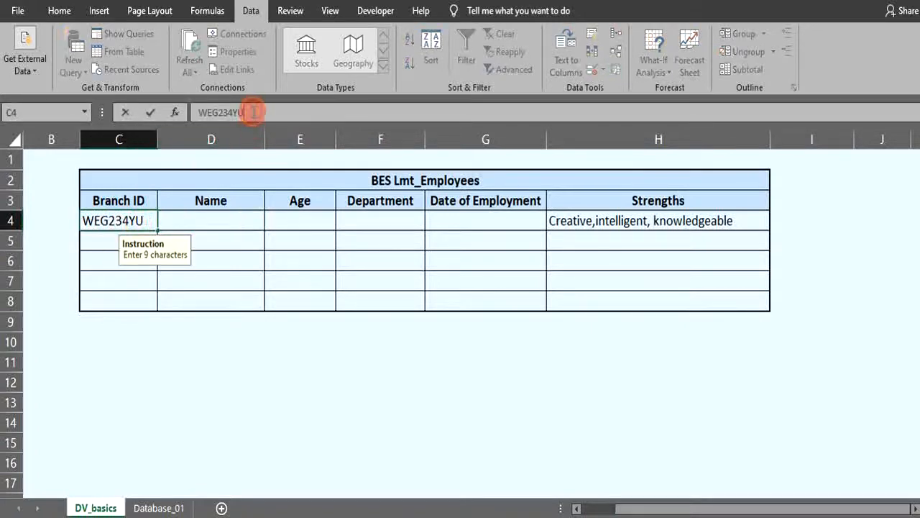
key(Return)
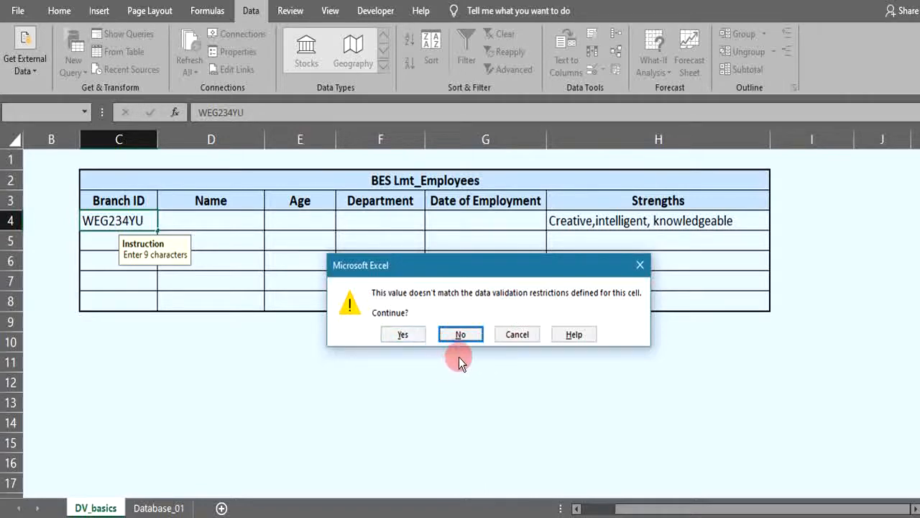
click(506, 335)
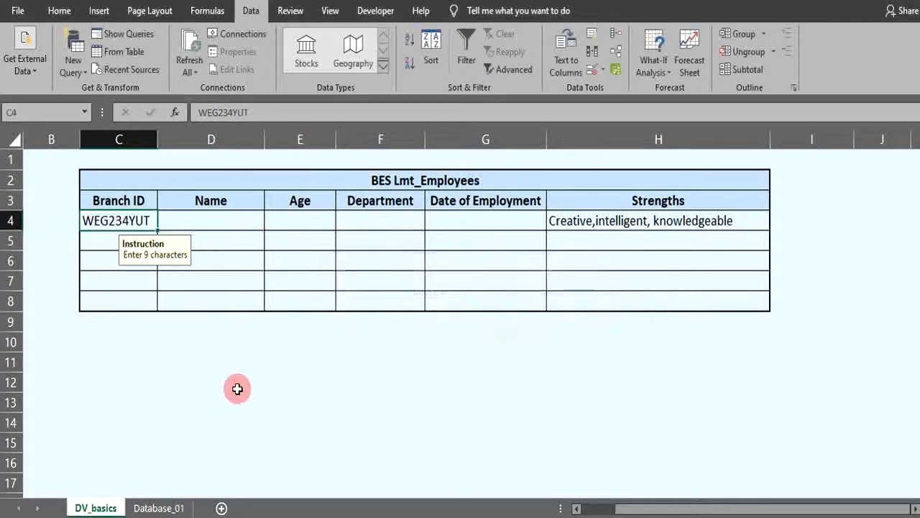
click(216, 389)
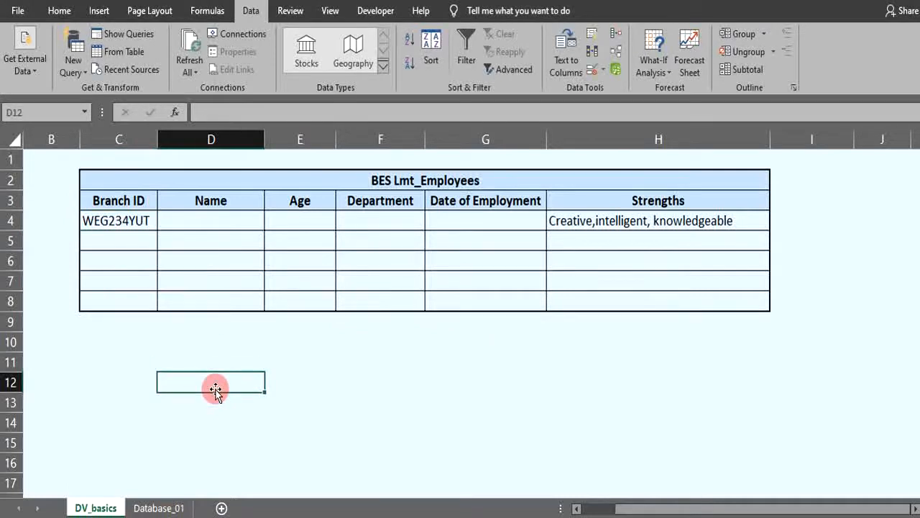
Step: Select the Name cells D4:D8, examine the list of names on the Database_01 sheet, and return to DV_basics
drag(211, 220, 211, 300)
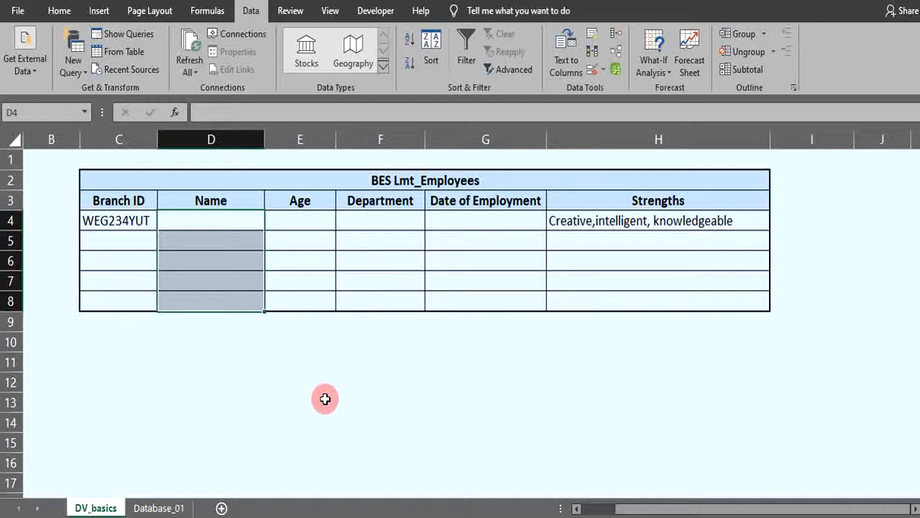
click(152, 507)
scroll(132, 353, down, 2)
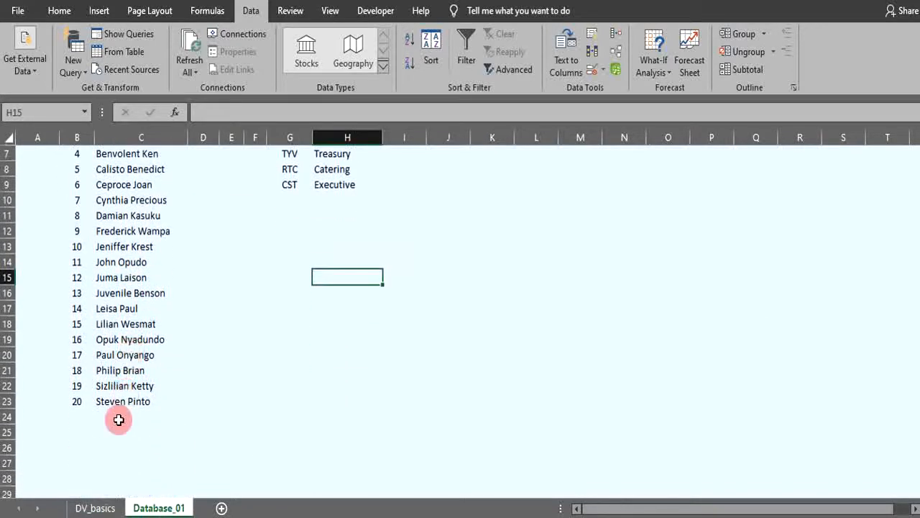
click(110, 420)
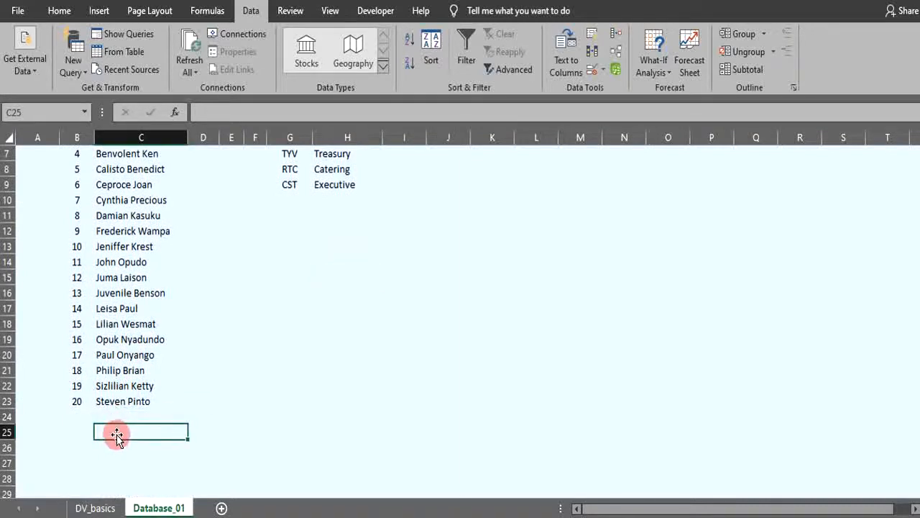
scroll(232, 398, up, 1)
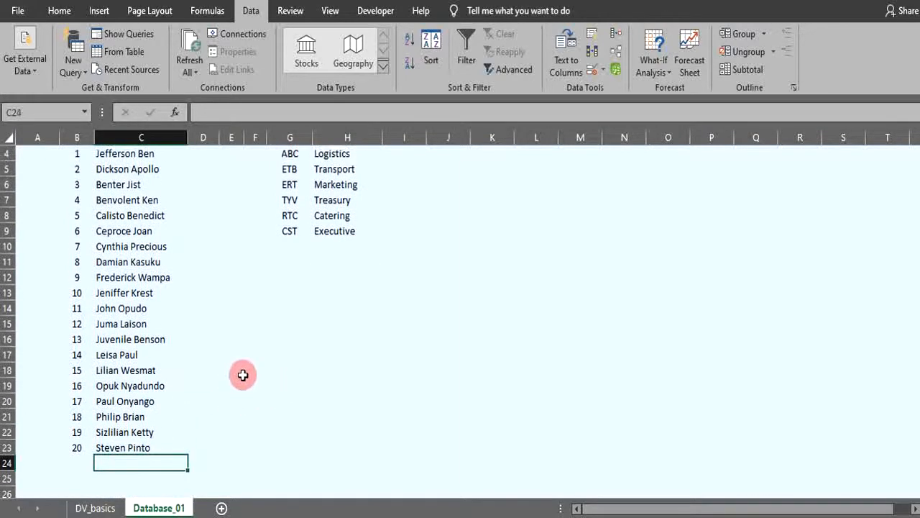
click(101, 508)
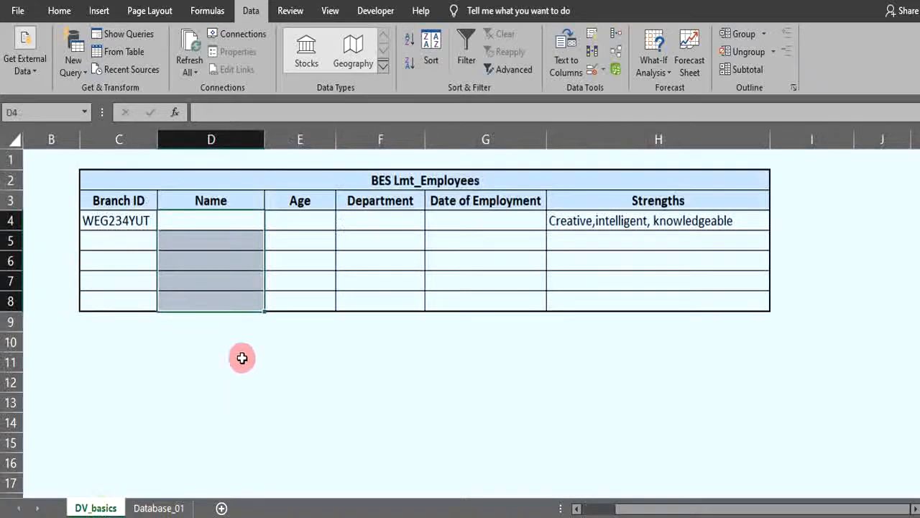
Step: Open data validation for the Name cells D4:D8 and set the allowed values to List
click(602, 71)
click(606, 89)
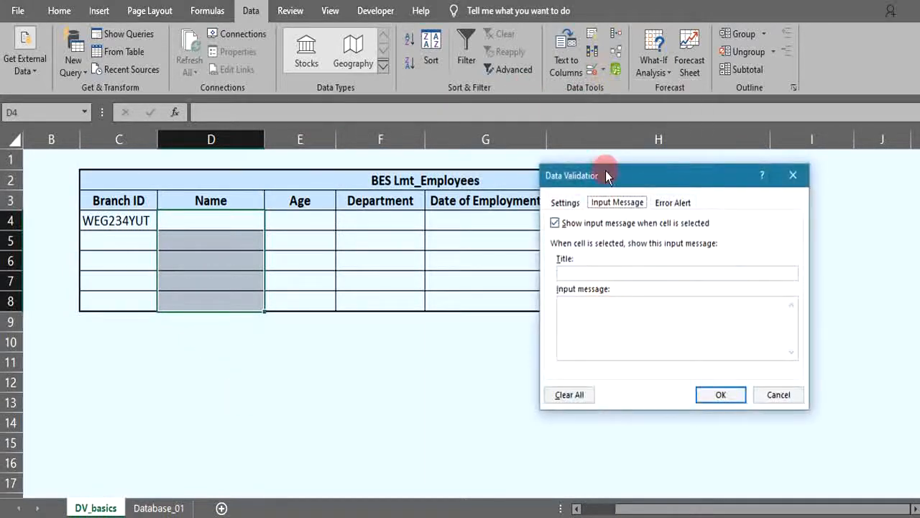
drag(606, 179, 630, 174)
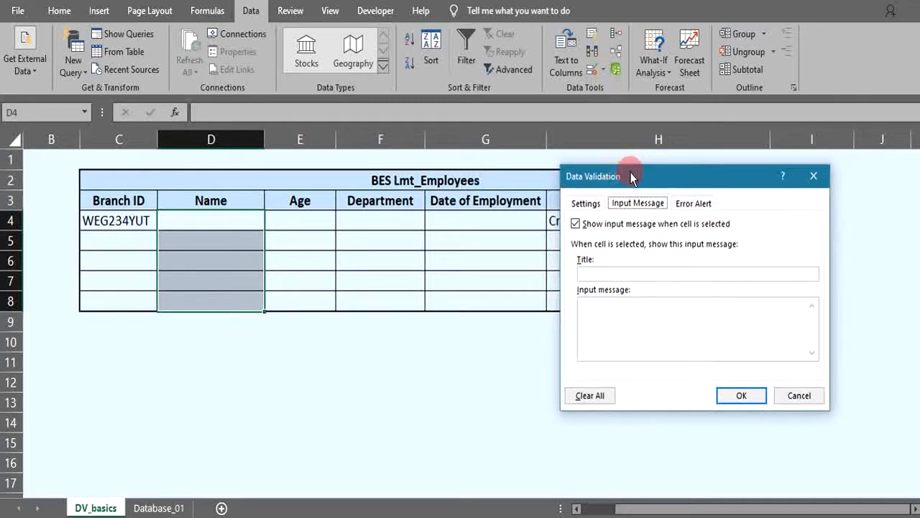
click(586, 204)
click(677, 253)
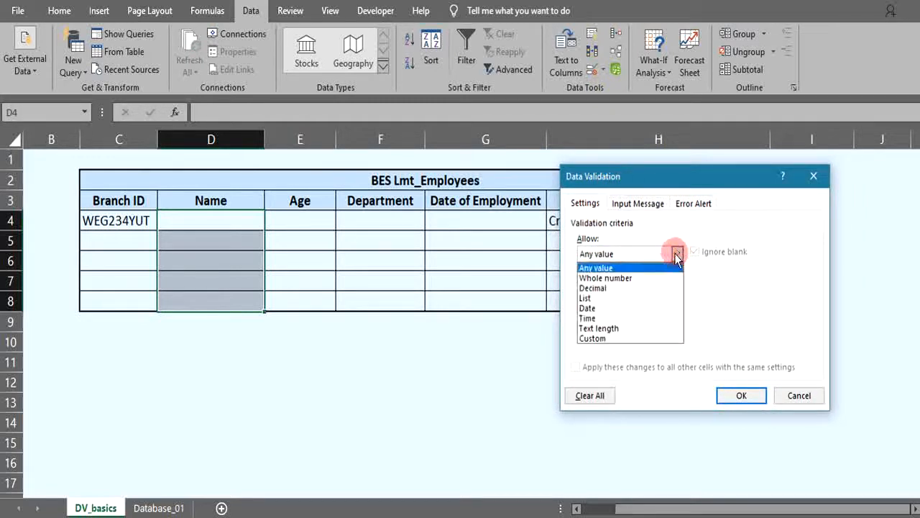
click(590, 297)
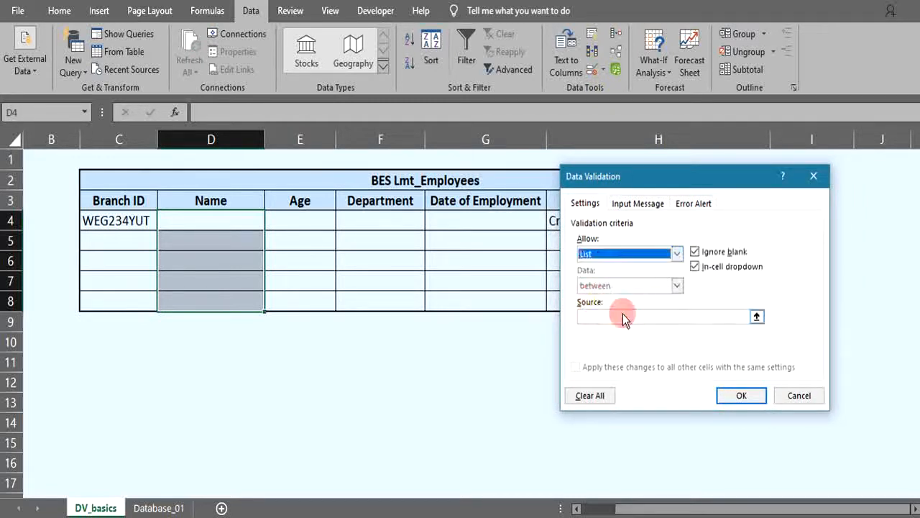
Step: Use the names in C4:C23 of the Database_01 sheet as the list source and apply the validation
click(757, 316)
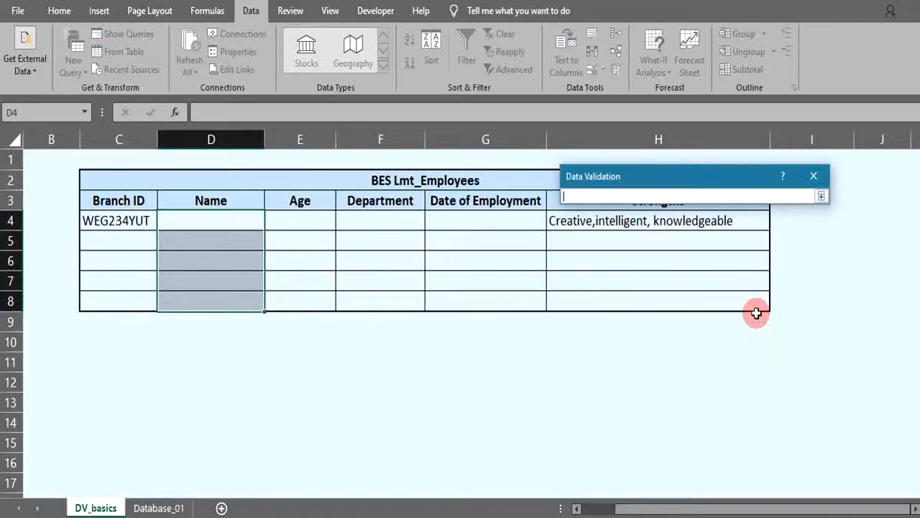
click(160, 507)
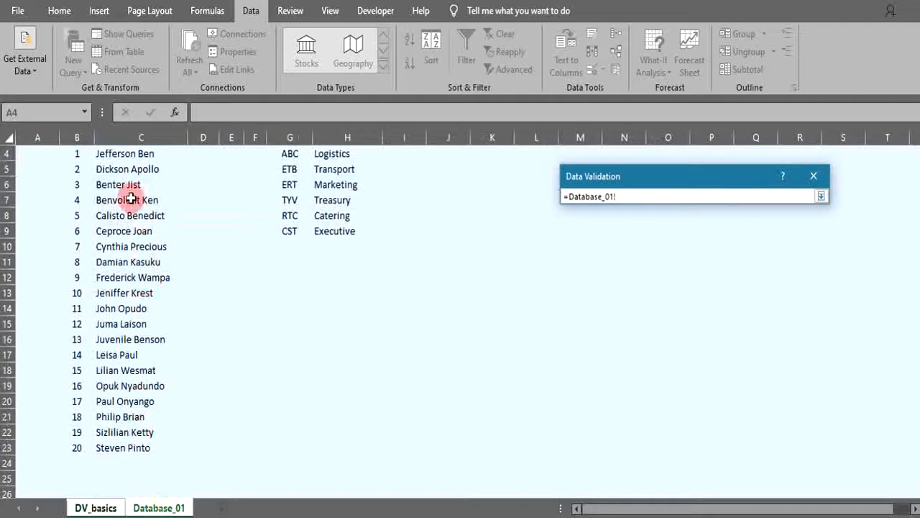
scroll(123, 205, up, 1)
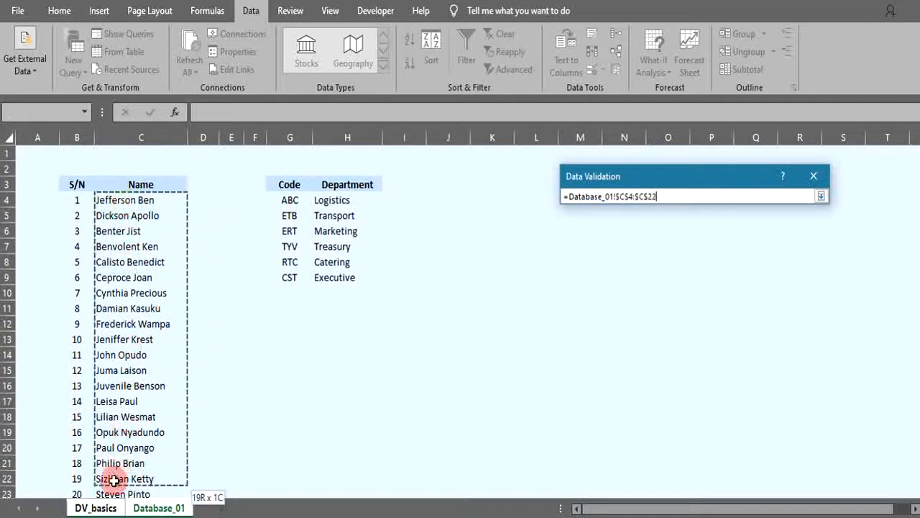
drag(114, 480, 113, 494)
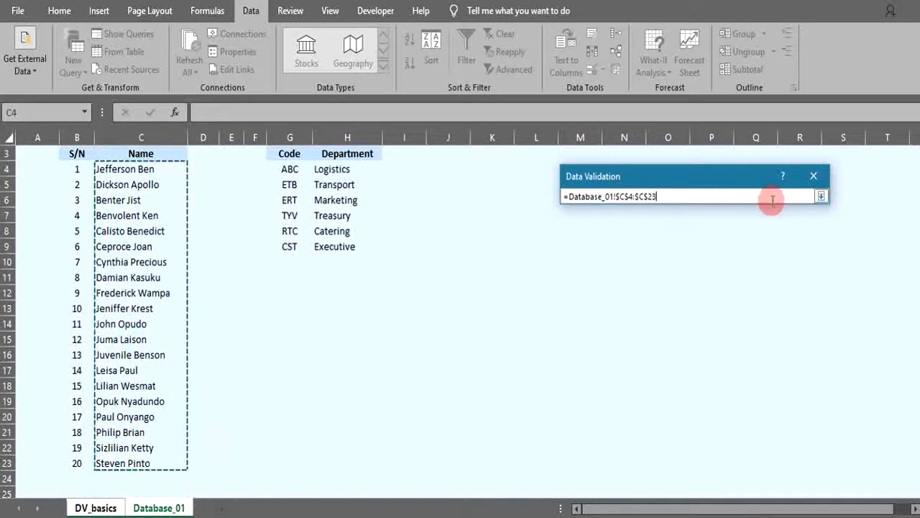
click(821, 196)
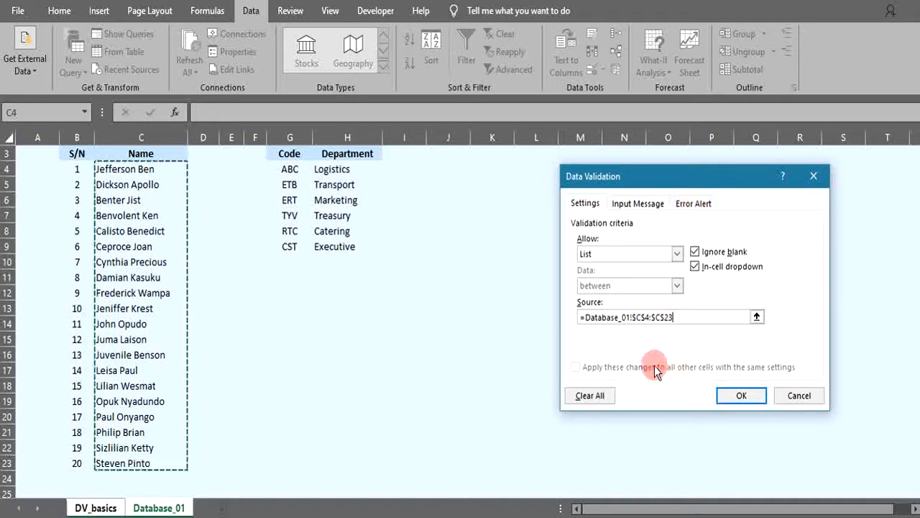
click(738, 397)
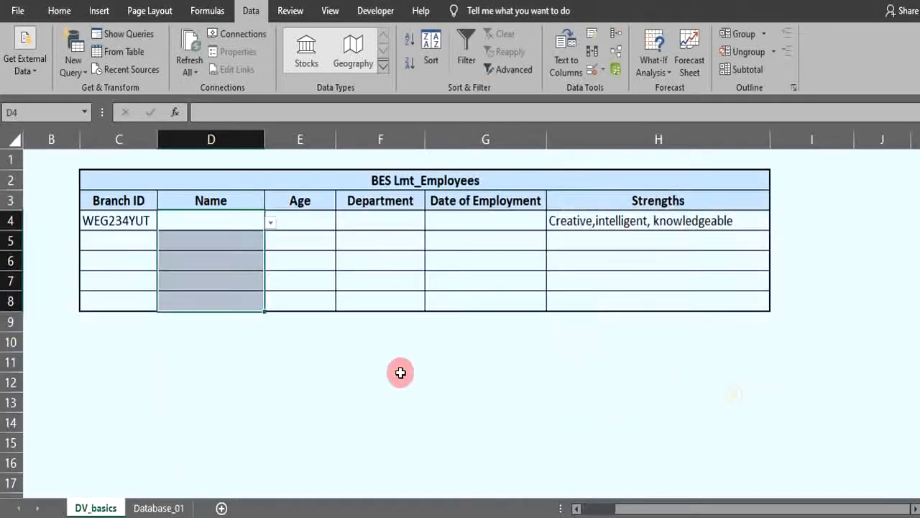
Step: Fill Name cell D4 with the fifth name from its drop-down list
click(242, 338)
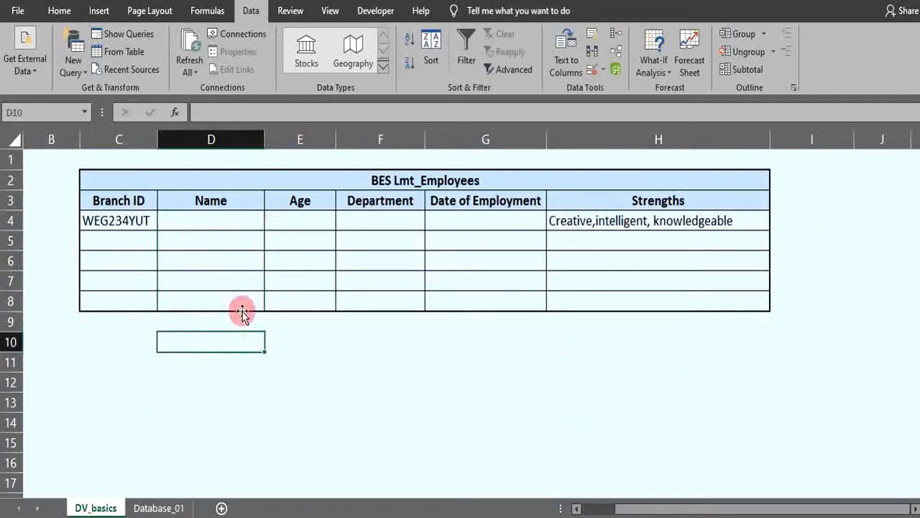
click(229, 222)
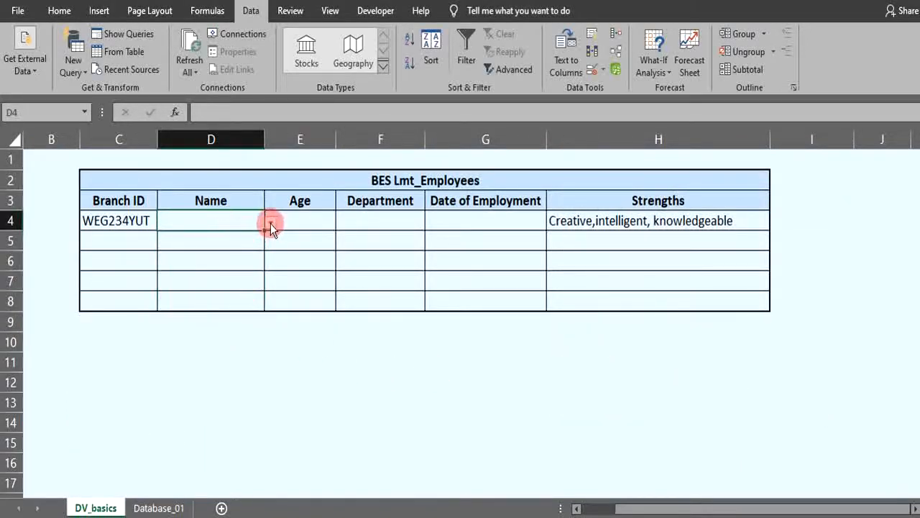
click(270, 225)
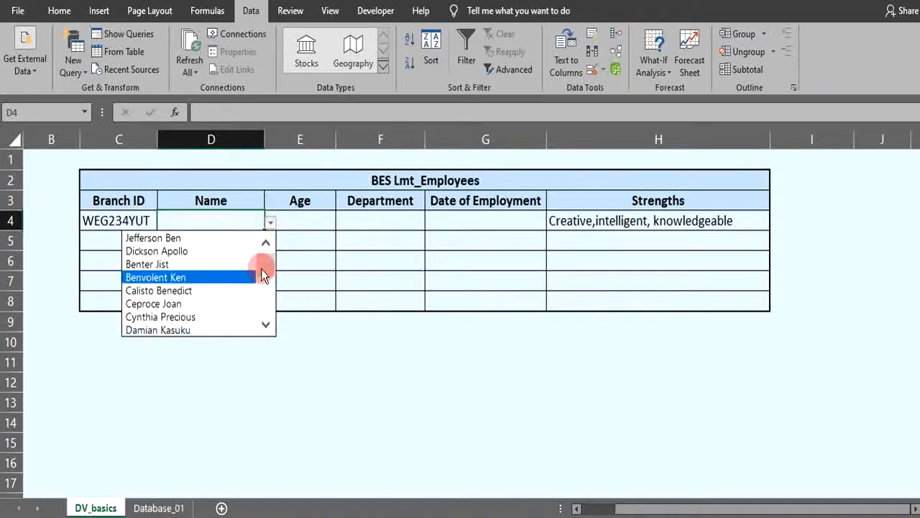
drag(261, 270, 261, 242)
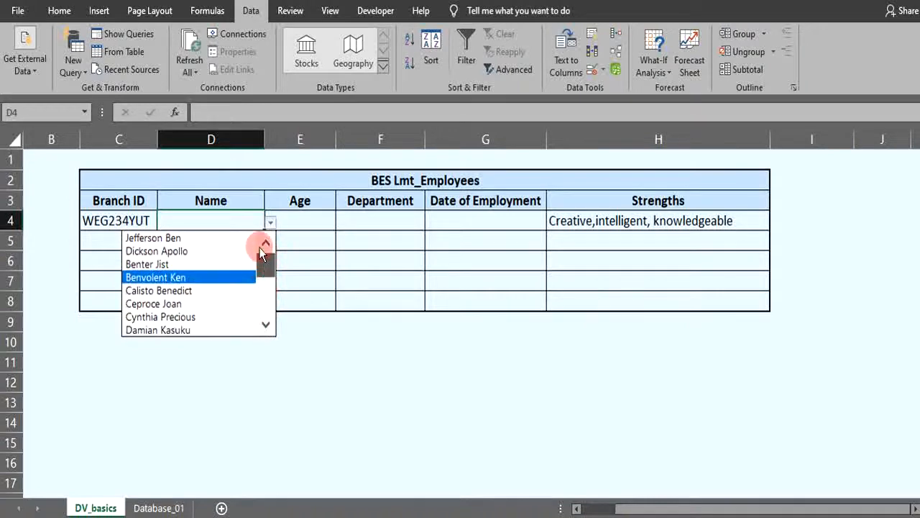
click(167, 291)
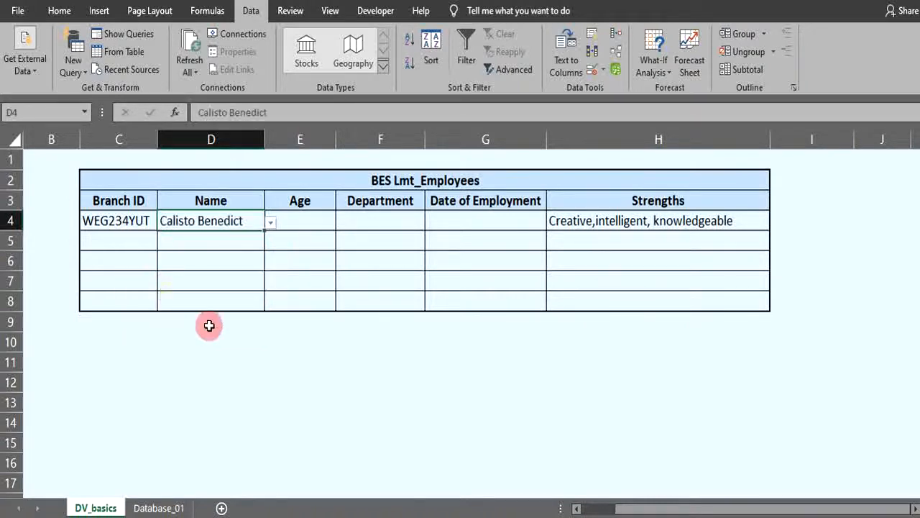
Step: Fill Name cell D6 with the sixth name from its drop-down list
click(227, 266)
click(269, 262)
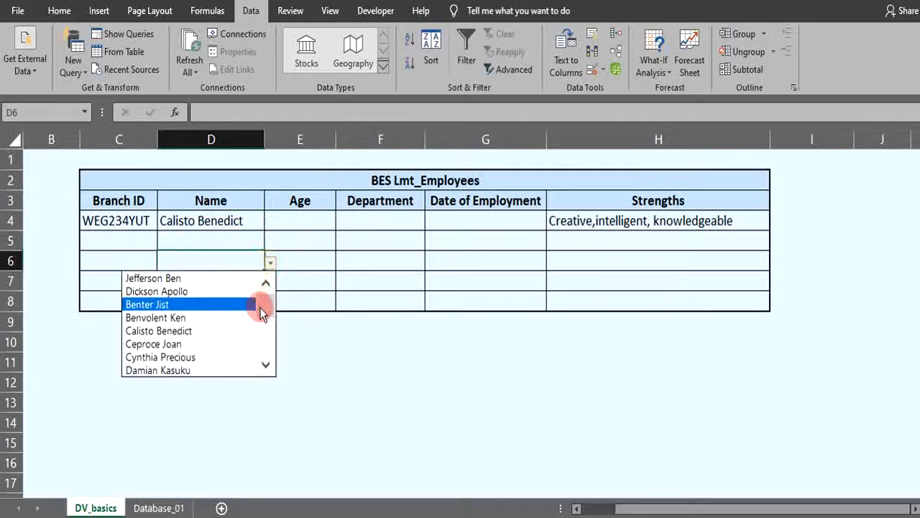
click(180, 343)
click(336, 381)
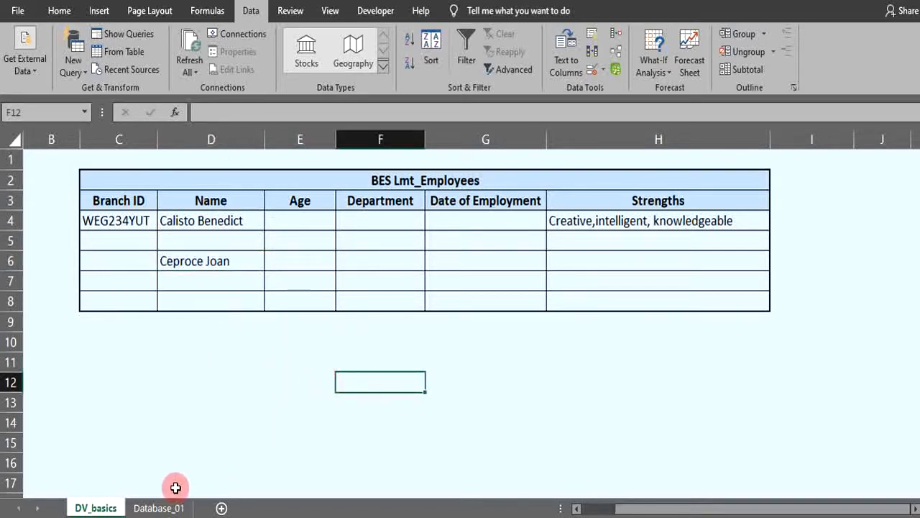
Step: Delete the name with S/N 8 in cell C11 of the Database_01 sheet
click(166, 508)
click(126, 277)
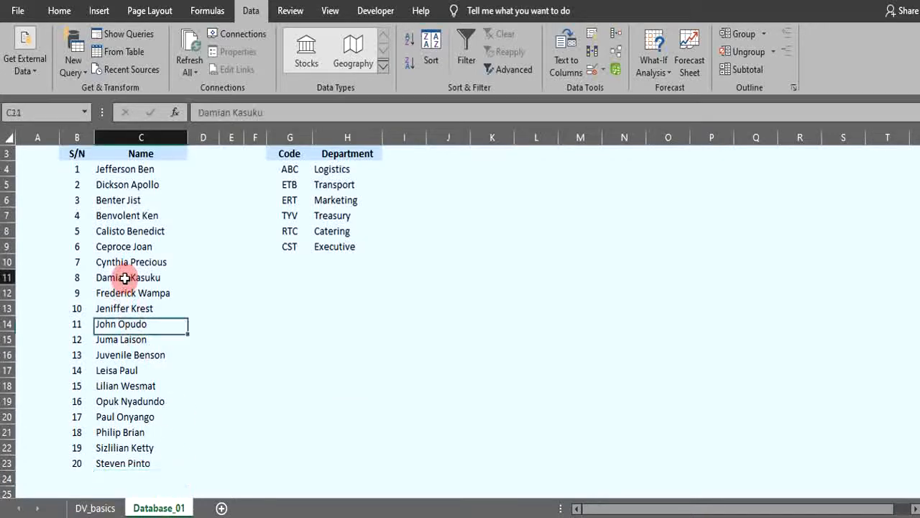
key(Delete)
click(448, 370)
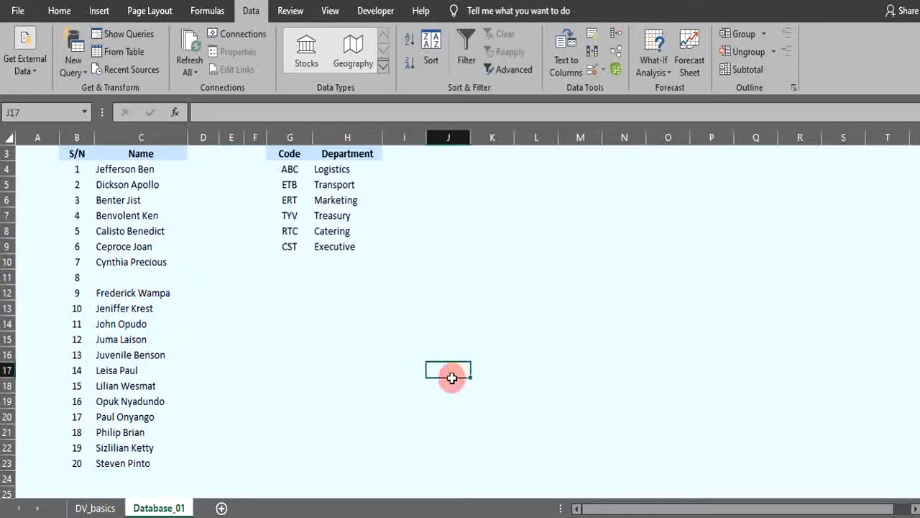
Step: Return to DV_basics and look through D5's drop-down list for the effect of the deleted name, without choosing an entry
click(100, 509)
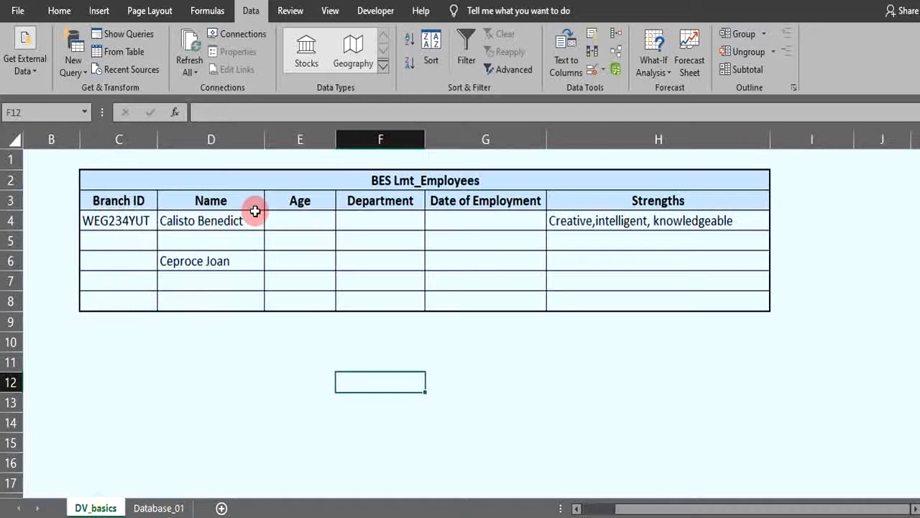
click(242, 246)
click(267, 246)
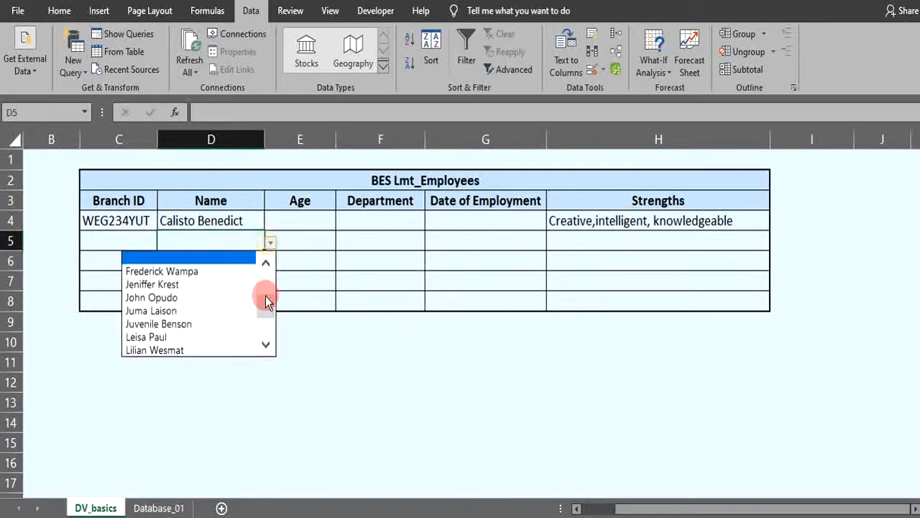
mouse_move(263, 300)
mouse_down()
mouse_move(265, 285)
mouse_move(264, 294)
mouse_up()
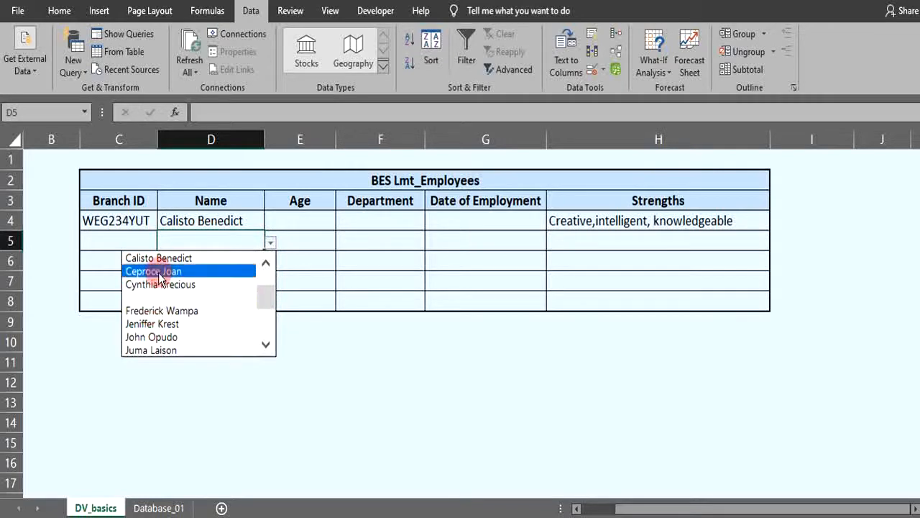
drag(260, 293, 263, 324)
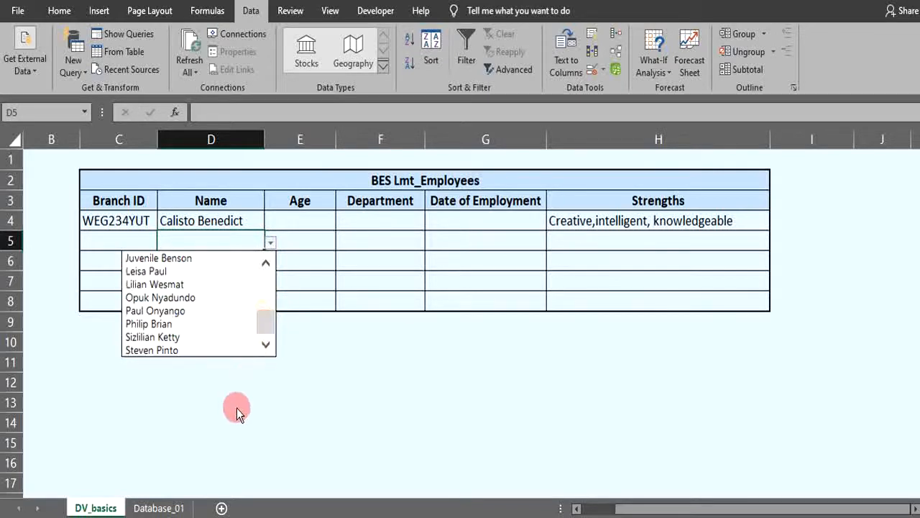
key(Escape)
Step: Undo the deletion of the name in C11 on the Database_01 sheet
click(153, 509)
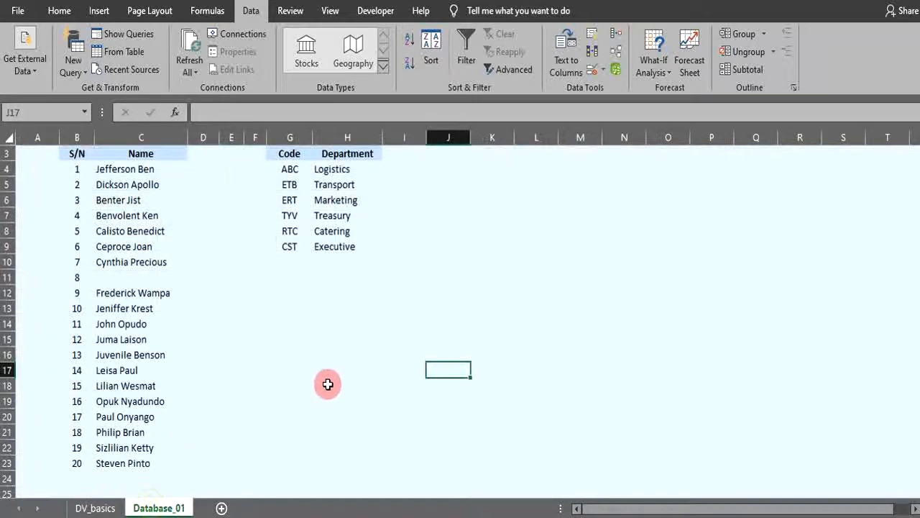
key(ctrl+z)
click(336, 355)
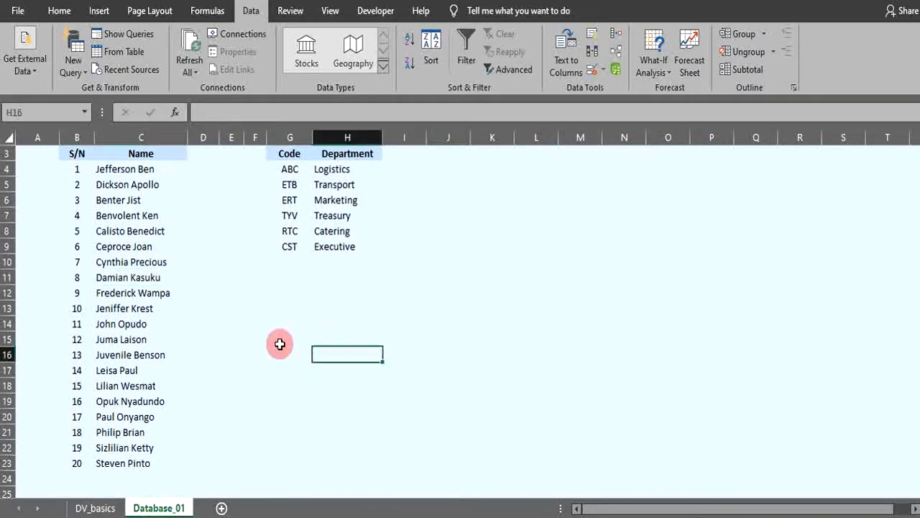
Step: Add a new employee's full name in cell C24, directly below the last name on the Database_01 sheet
click(122, 476)
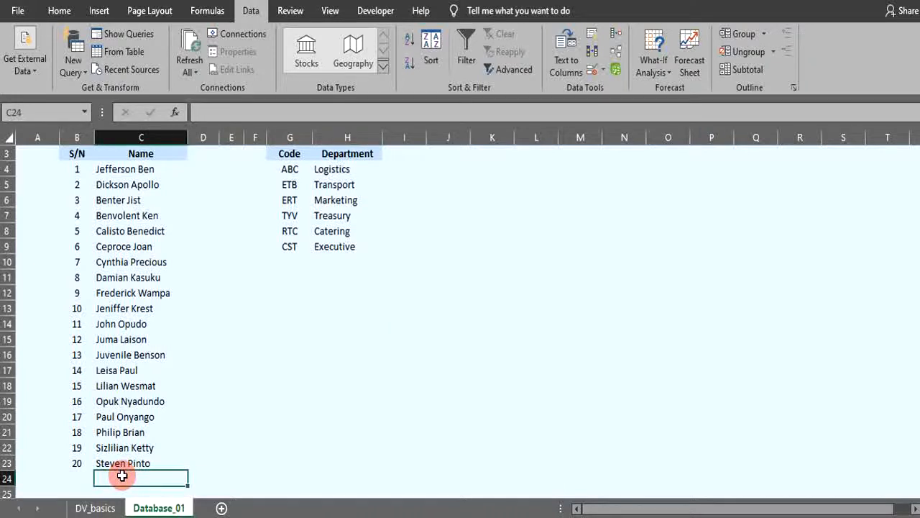
text(St)
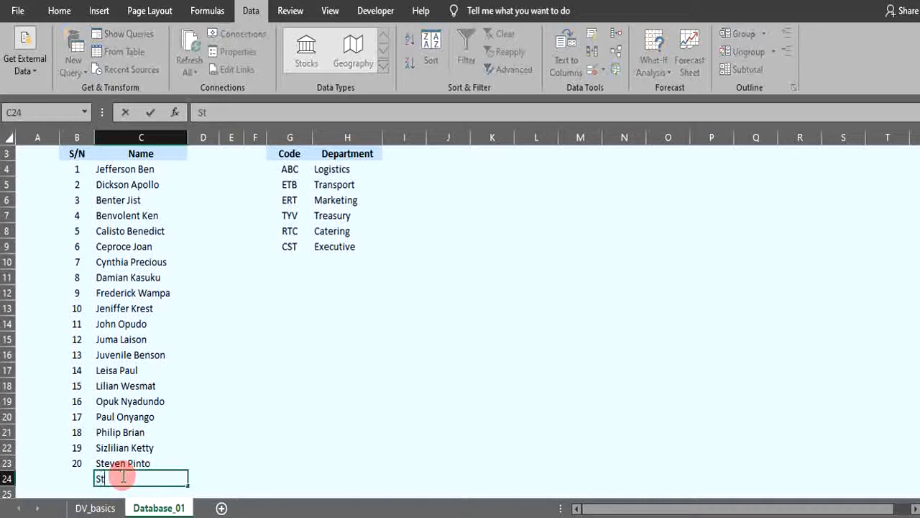
text(even Ben)
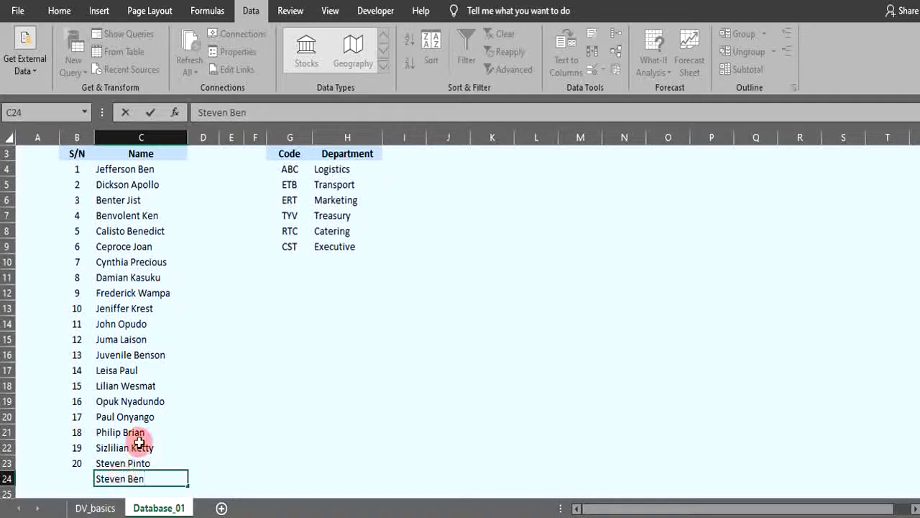
click(335, 383)
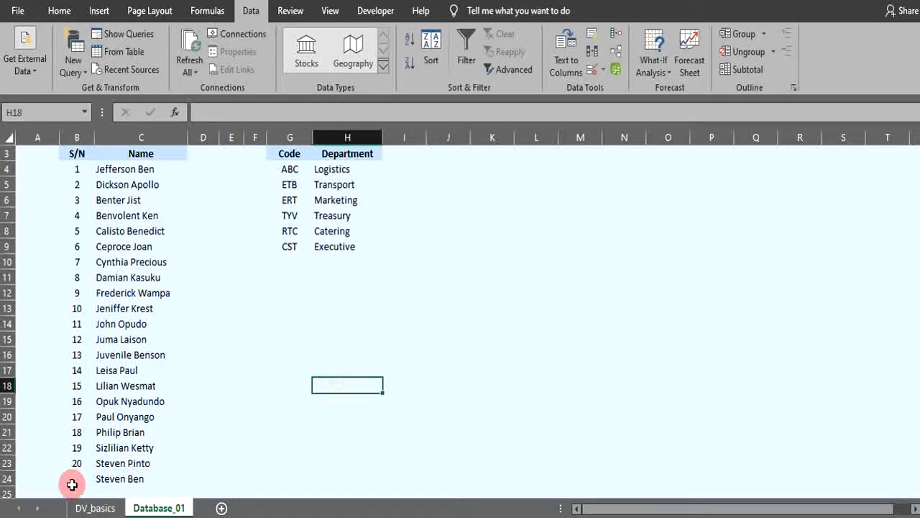
Step: Check the end of D5's drop-down list on DV_basics for the name added in C24, and close the list
click(83, 508)
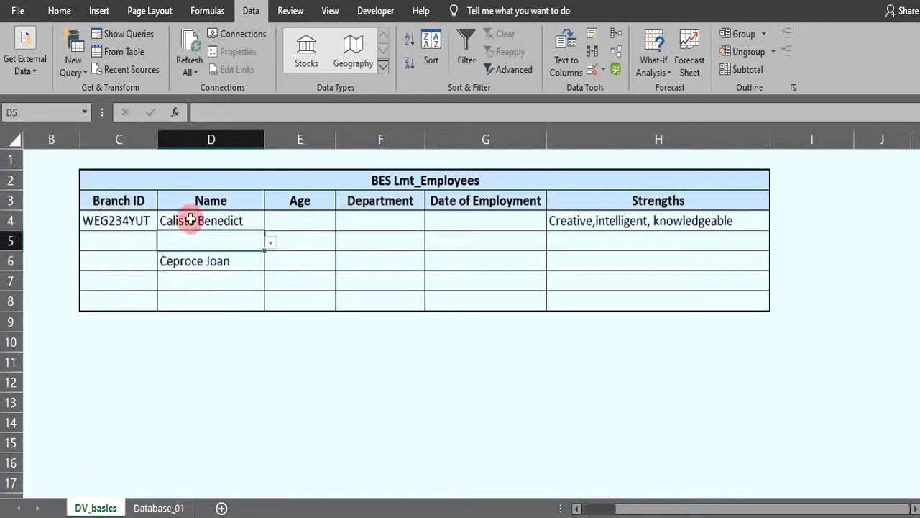
click(269, 243)
drag(264, 281, 262, 353)
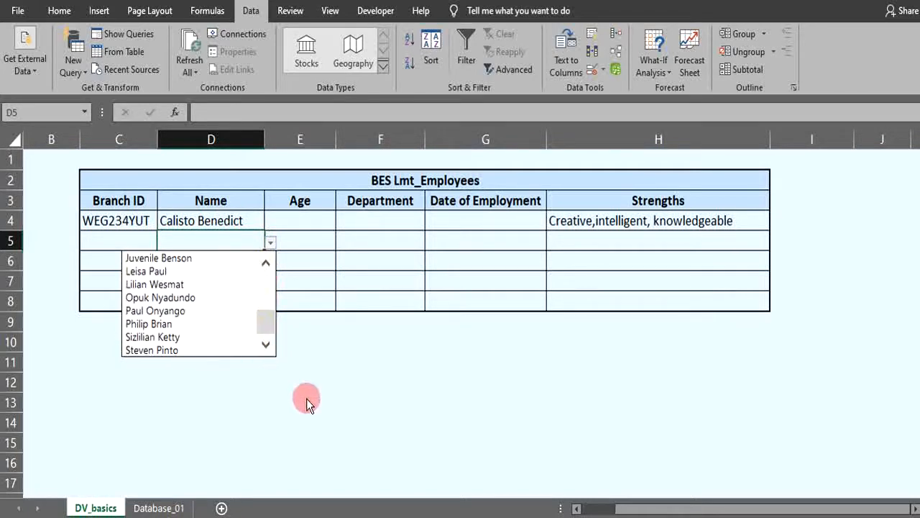
click(307, 379)
Step: Remove the added name from cell C24 on the Database_01 sheet
click(165, 505)
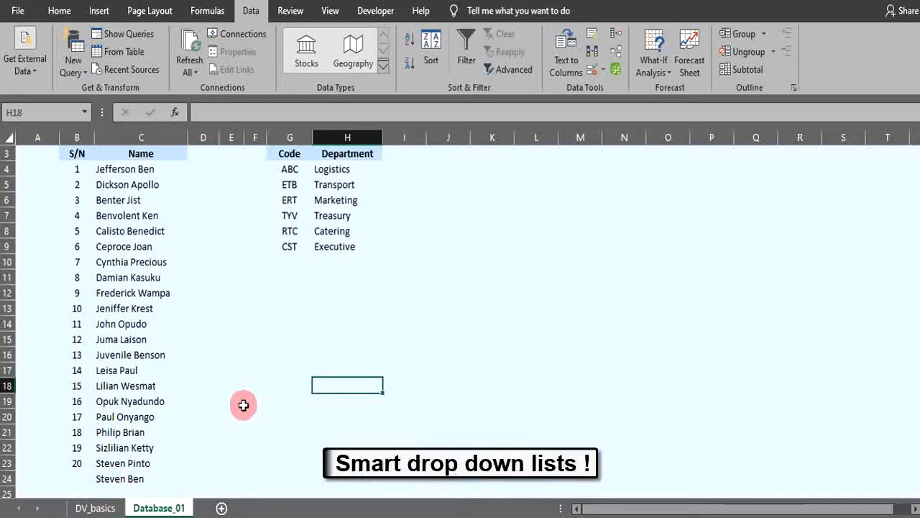
click(130, 480)
key(Delete)
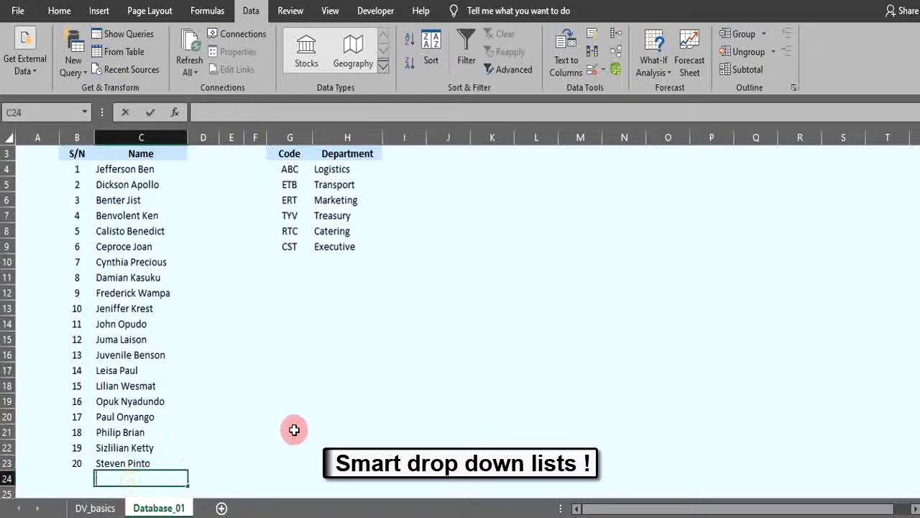
click(368, 399)
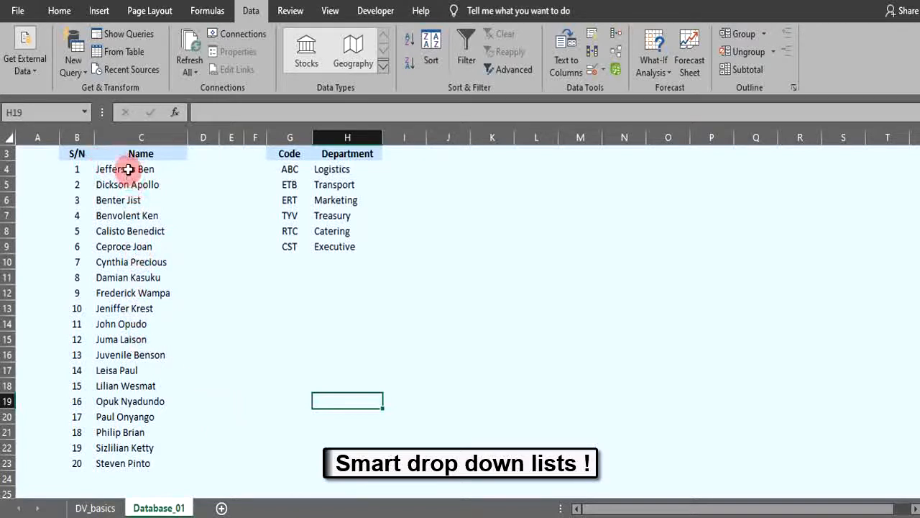
click(134, 263)
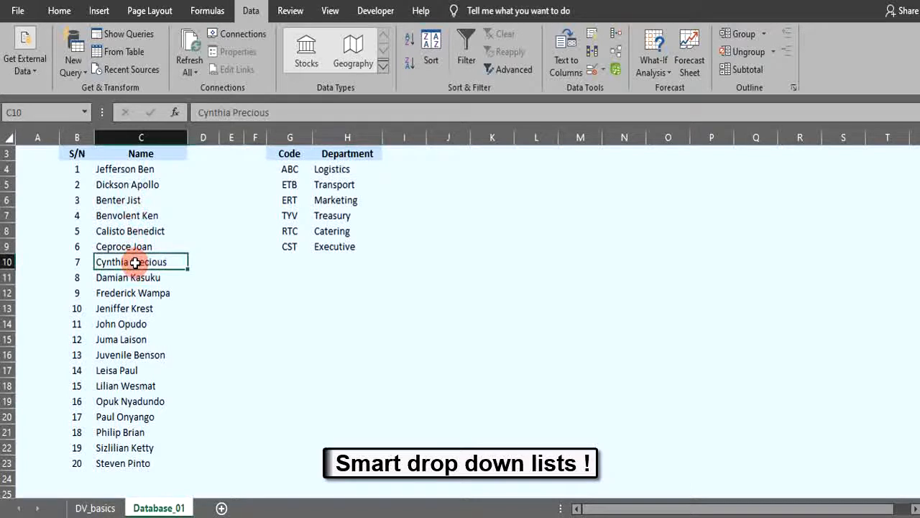
Step: Create a table with headers from the Name column range C3:C23 on the Database_01 sheet
click(98, 11)
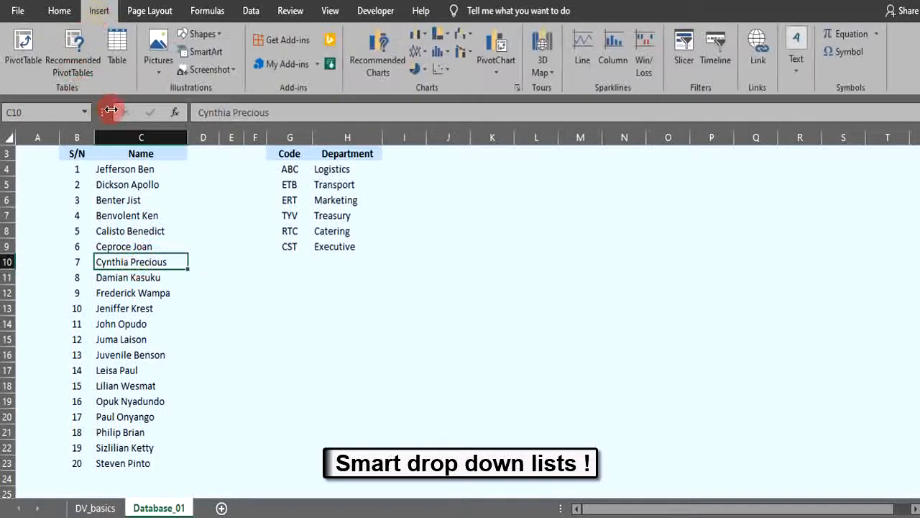
click(118, 49)
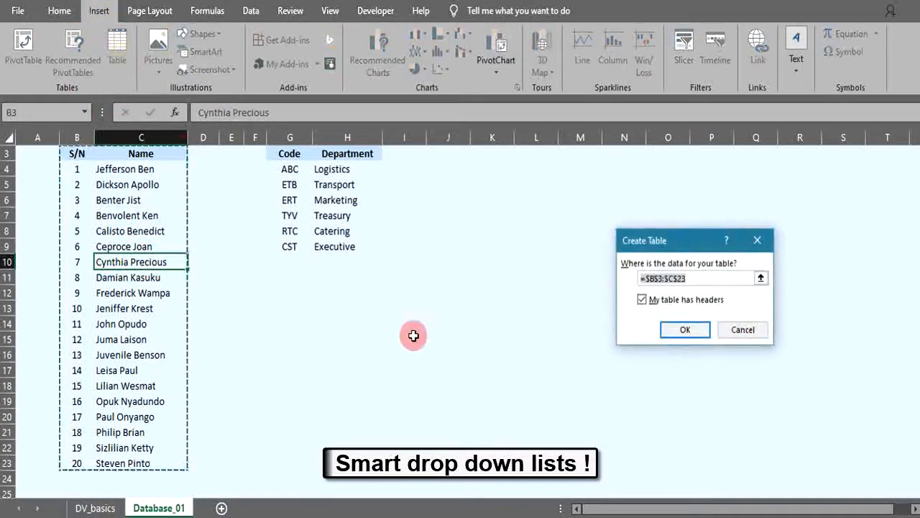
drag(678, 237, 517, 241)
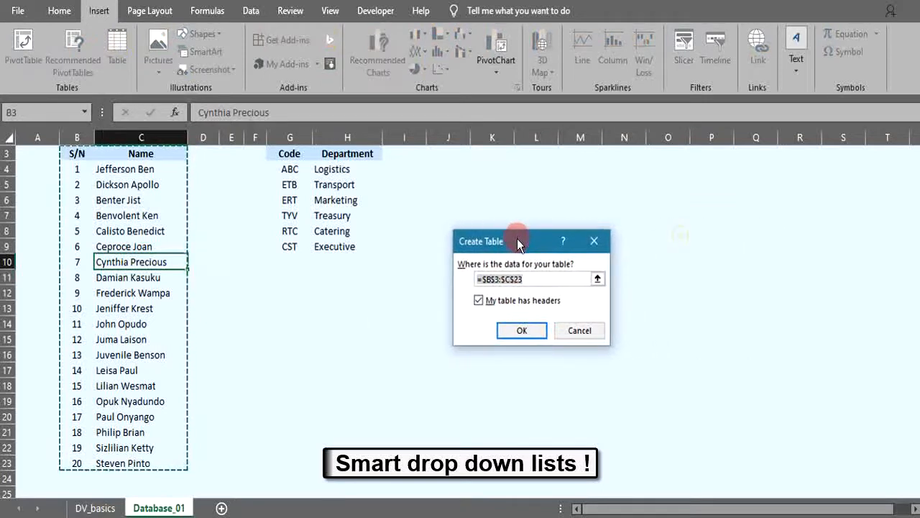
drag(179, 168, 151, 460)
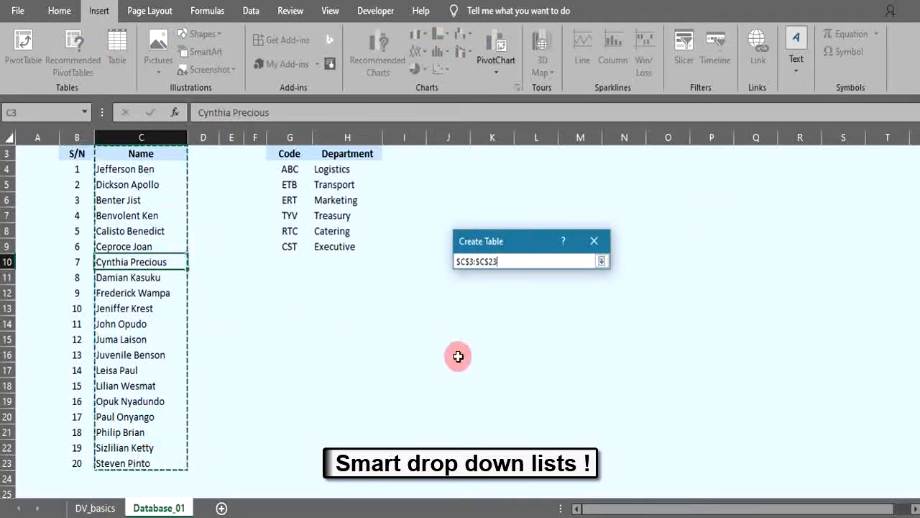
click(601, 261)
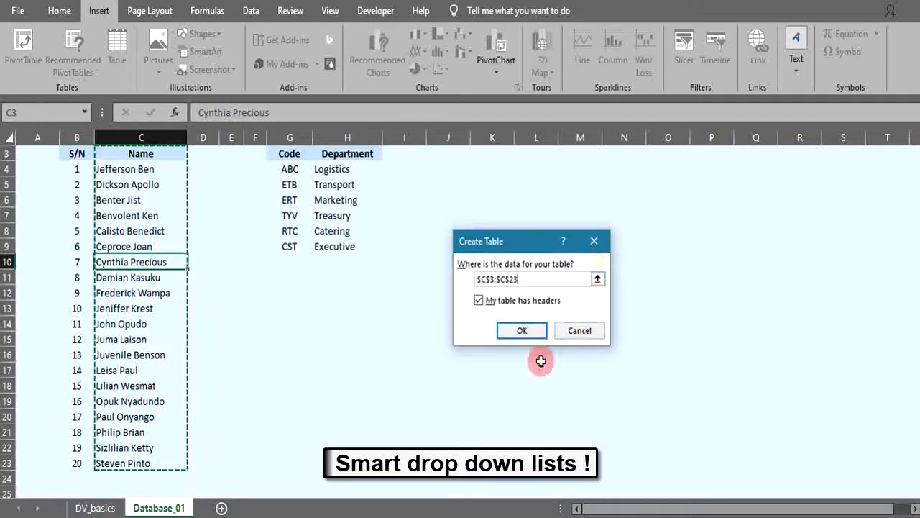
click(520, 332)
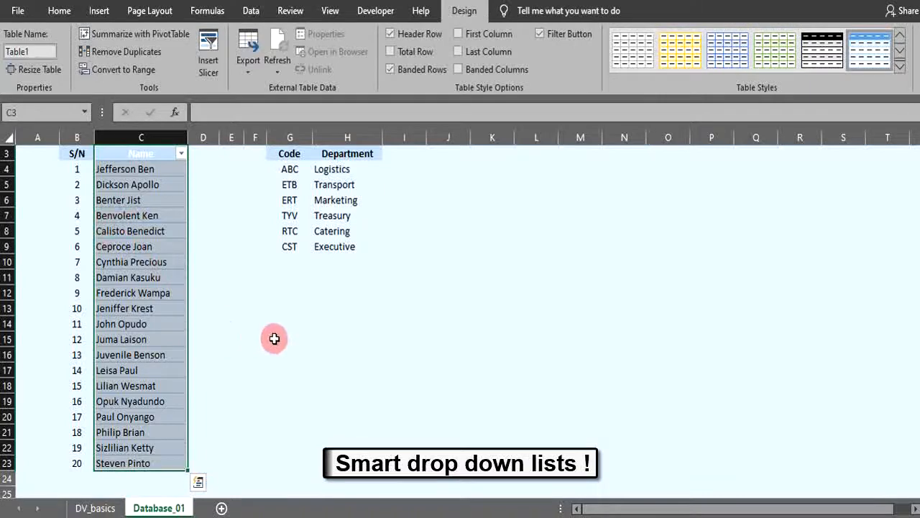
Step: Clear the table style from the new Name table and deselect it
click(899, 66)
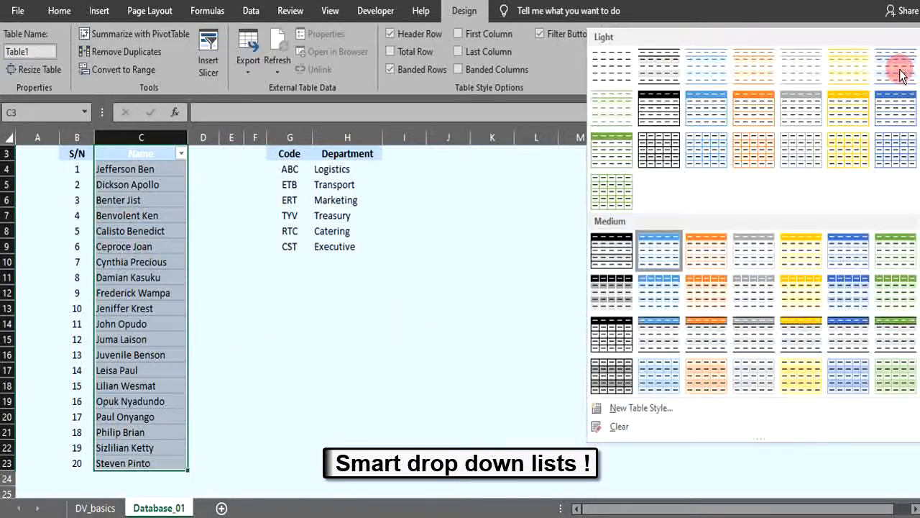
click(620, 427)
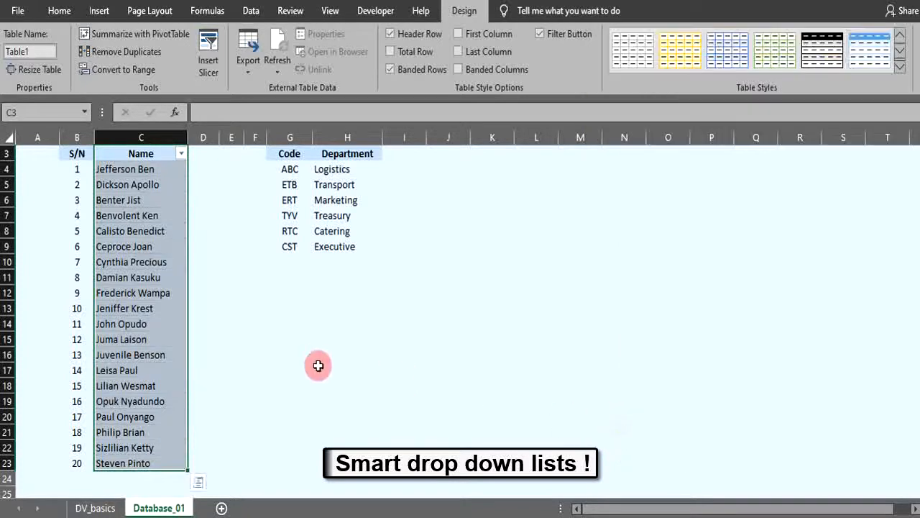
click(319, 356)
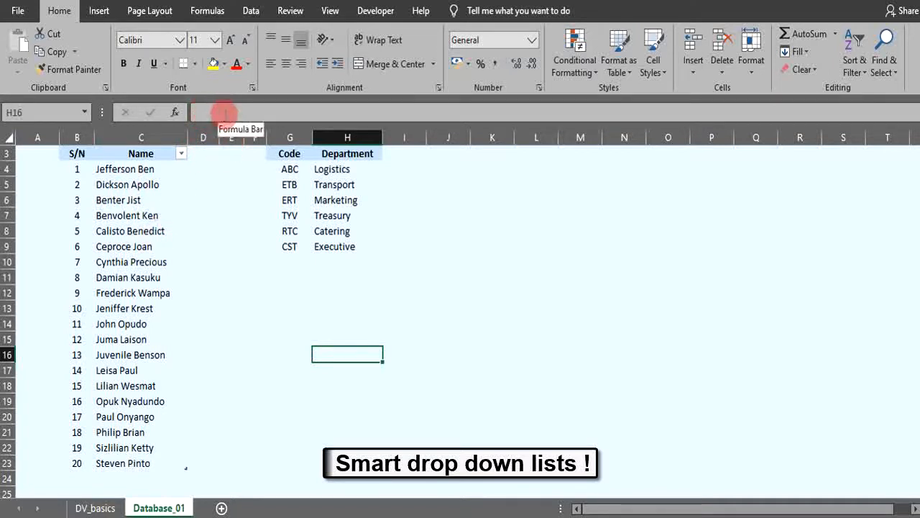
Step: Find Table1 among the defined names, enter =Table1[Name] in cell H15 and copy the formula text
click(85, 113)
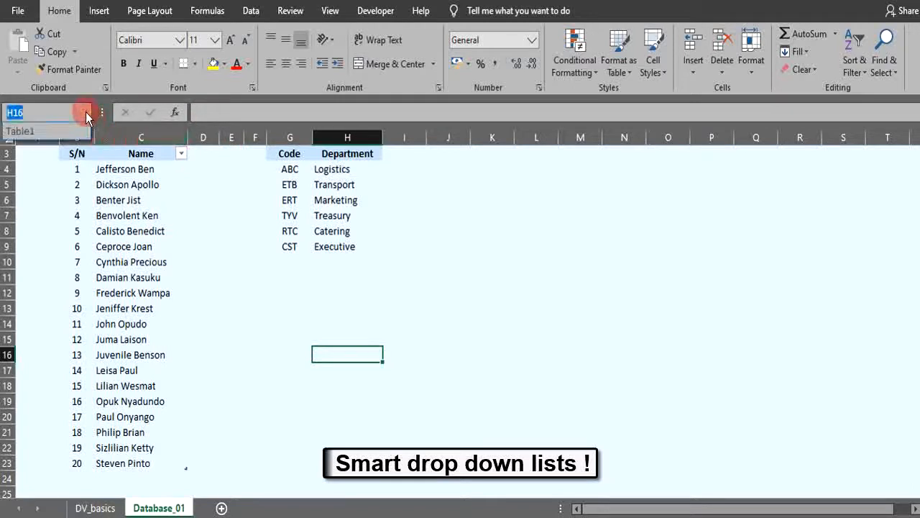
click(32, 133)
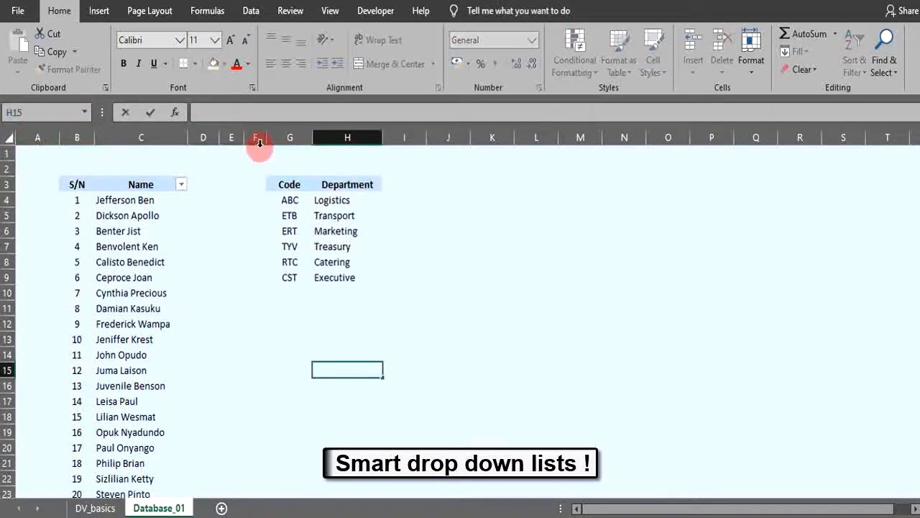
text(=)
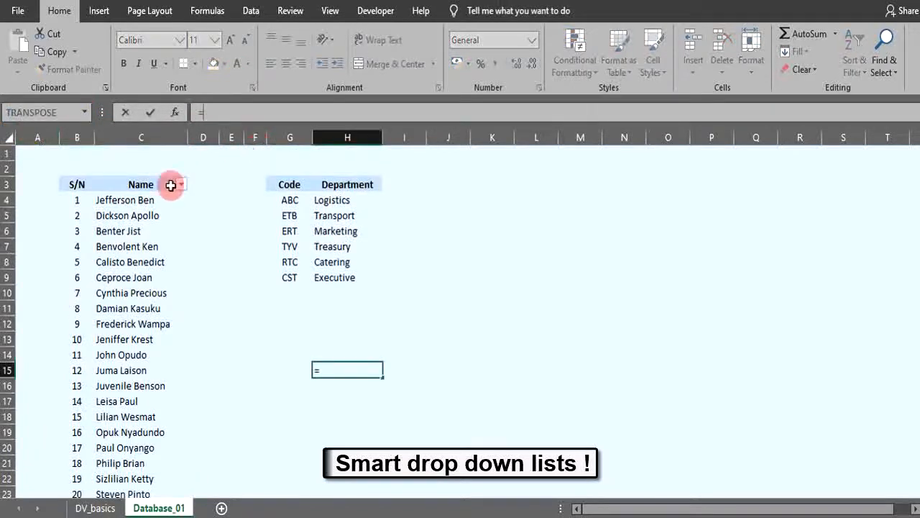
click(132, 173)
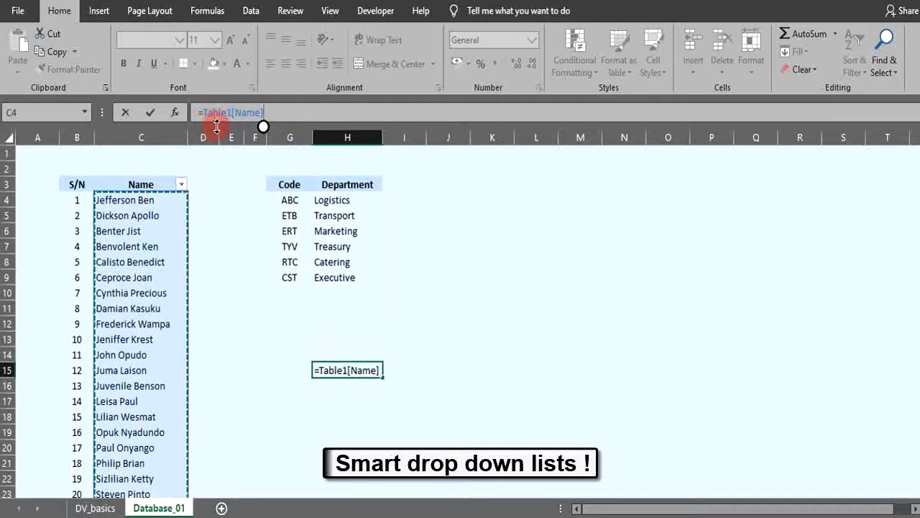
drag(200, 113, 279, 112)
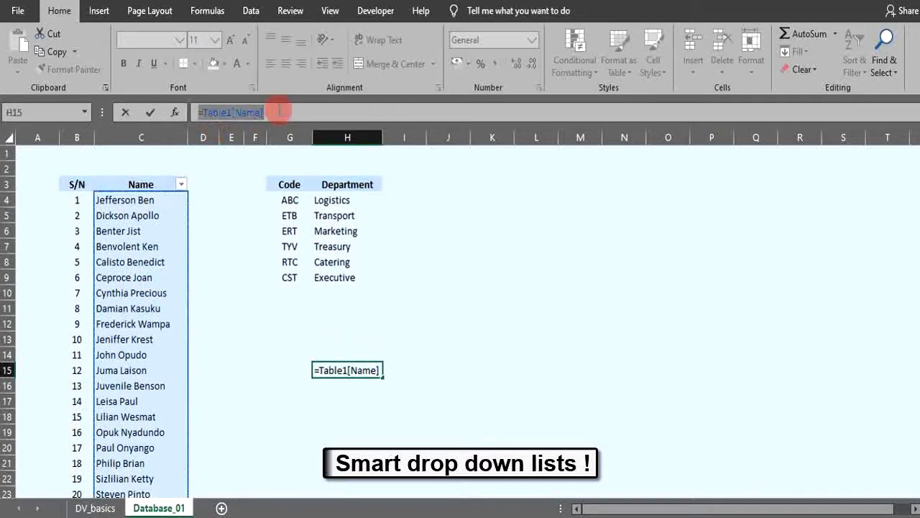
key(ctrl+c)
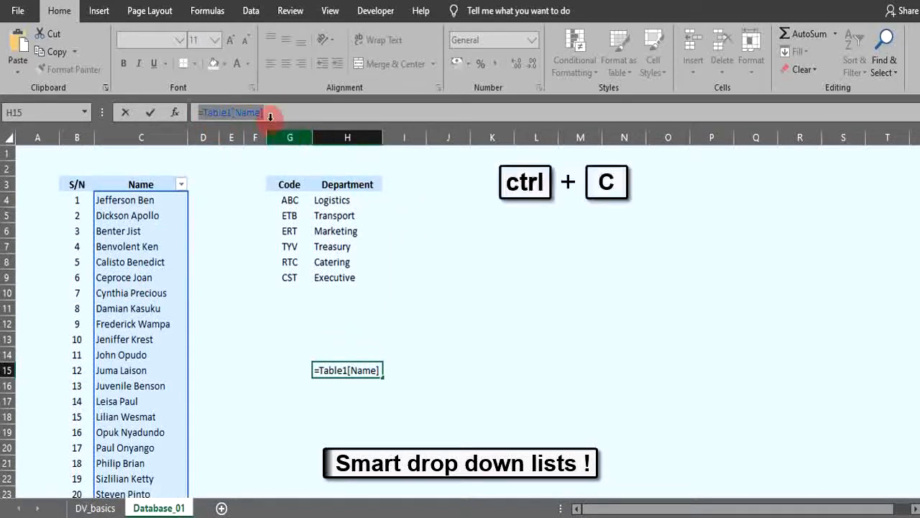
click(270, 115)
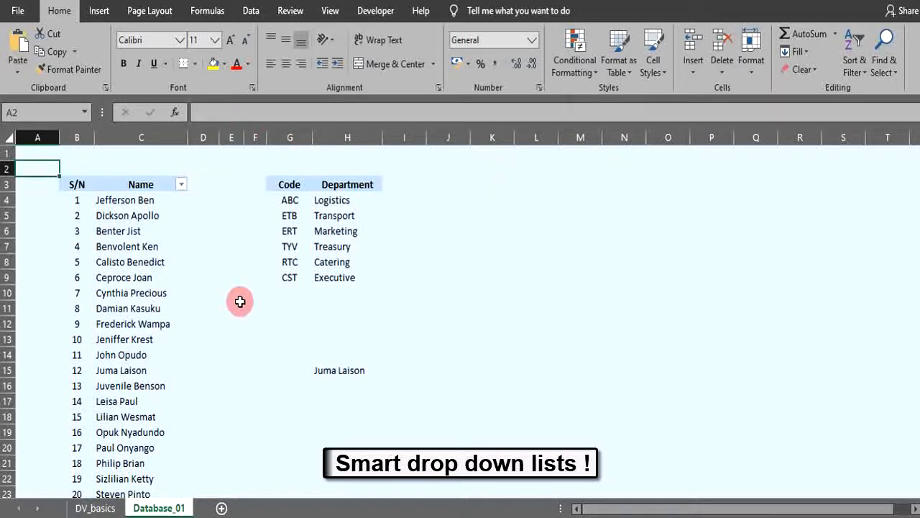
Step: Replace the list validation source for the Name cells D4:D8 on DV_basics with the copied reference =Table1[Name]
click(104, 509)
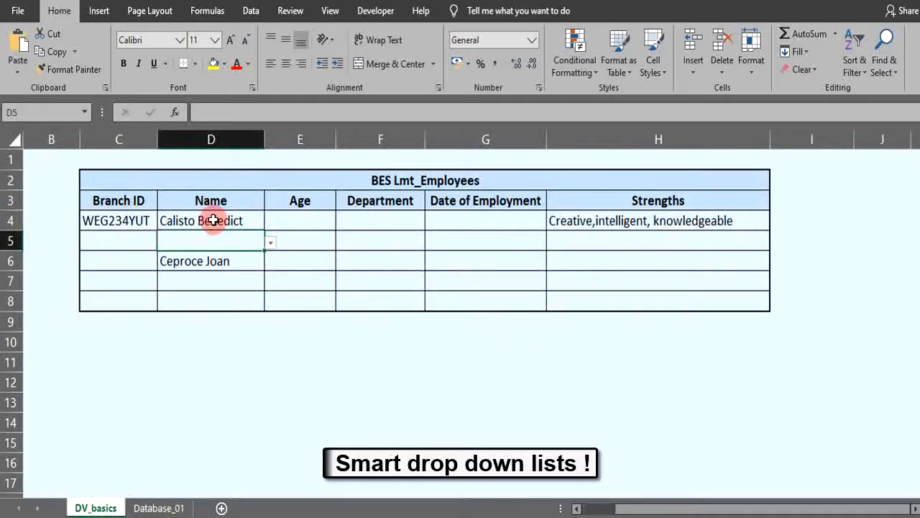
drag(229, 224, 211, 294)
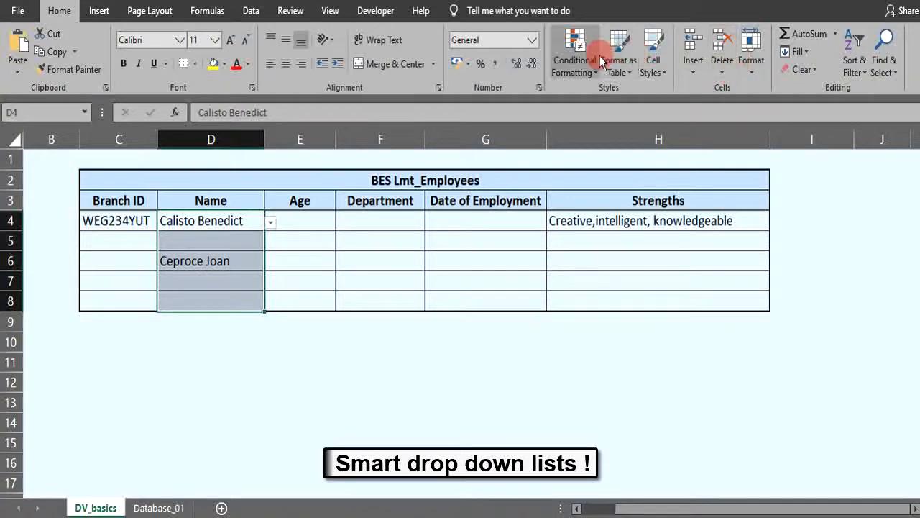
click(248, 10)
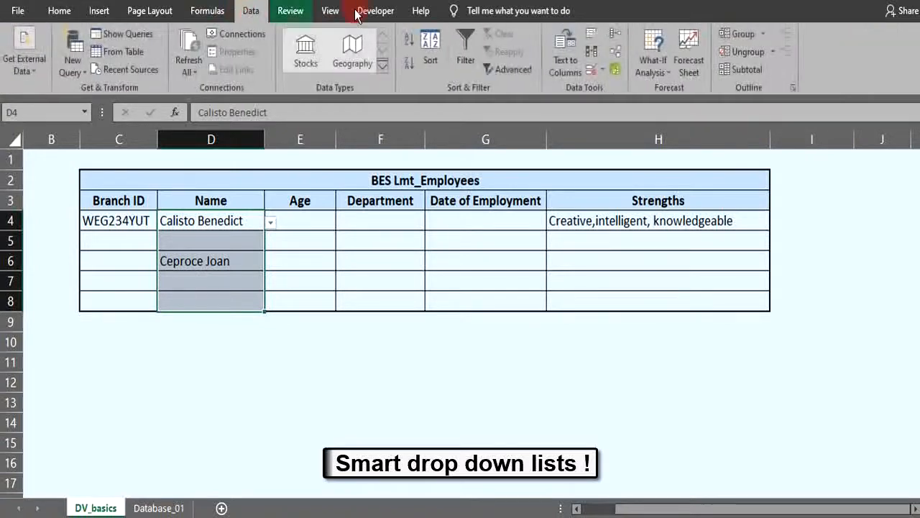
click(602, 70)
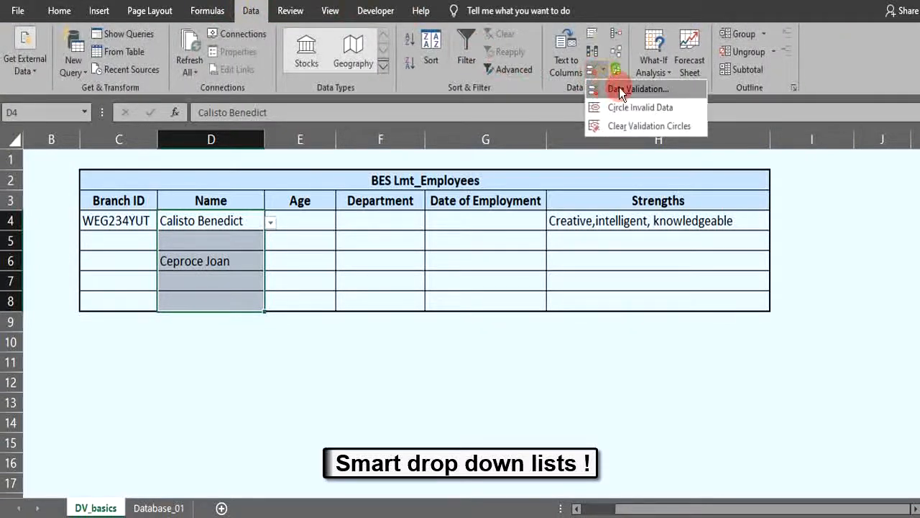
click(619, 87)
drag(503, 175, 540, 183)
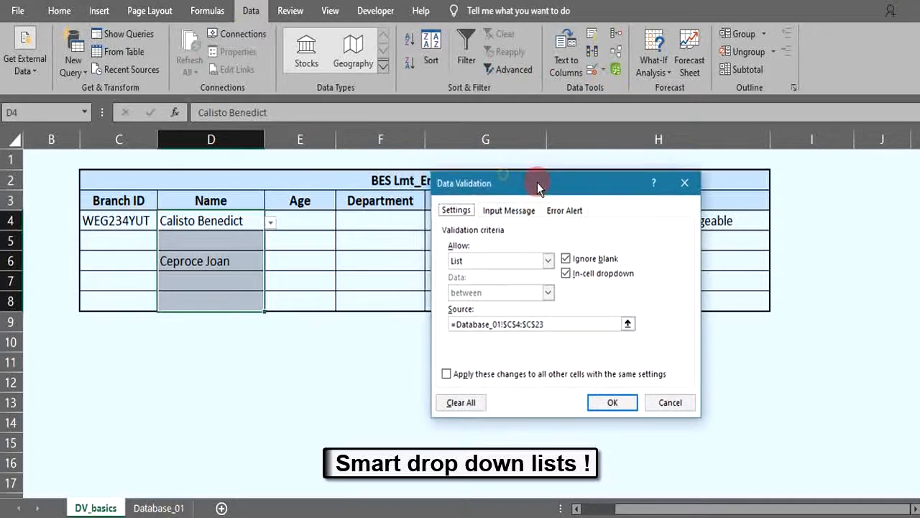
click(546, 325)
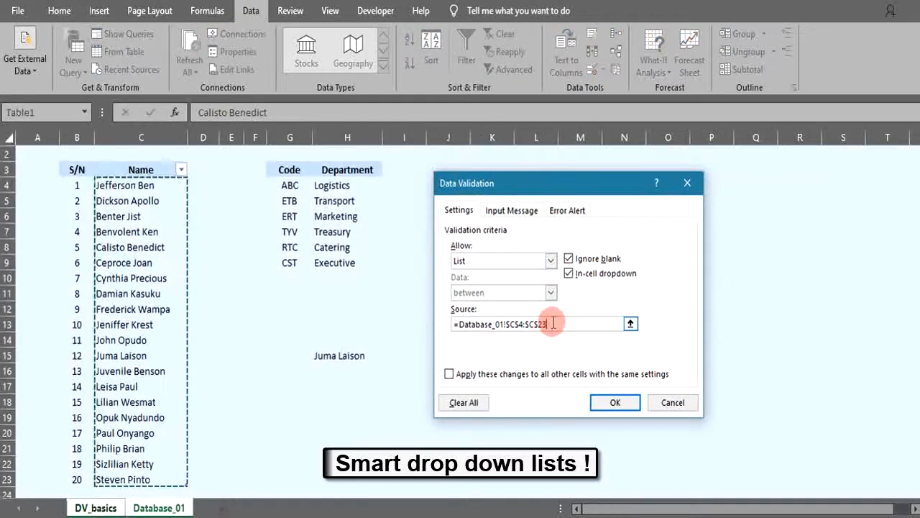
key(BackSpace)
key(BackSpace)
key(BackSpace)
key(BackSpace)
key(BackSpace)
key(BackSpace)
key(BackSpace)
key(BackSpace)
key(BackSpace)
key(BackSpace)
key(BackSpace)
key(BackSpace)
key(BackSpace)
key(BackSpace)
key(BackSpace)
key(BackSpace)
key(BackSpace)
key(BackSpace)
key(BackSpace)
key(BackSpace)
key(BackSpace)
key(BackSpace)
key(BackSpace)
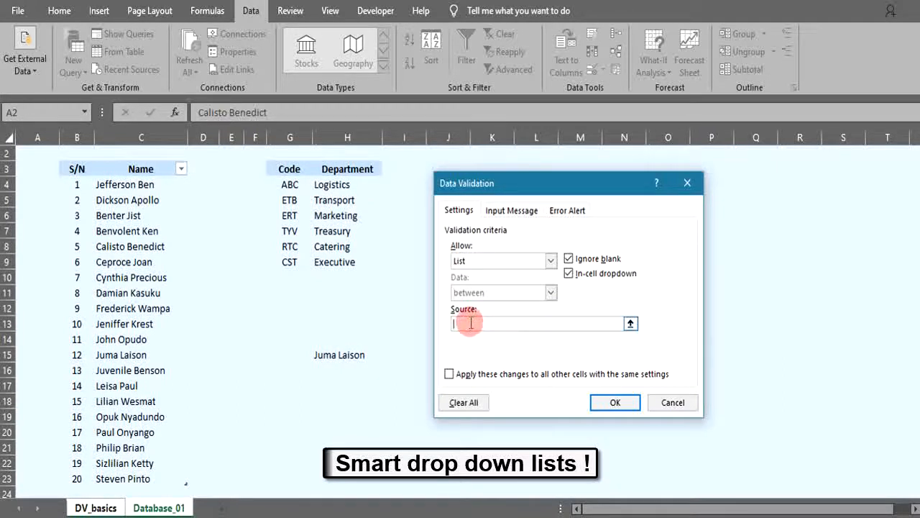
key(ctrl+v)
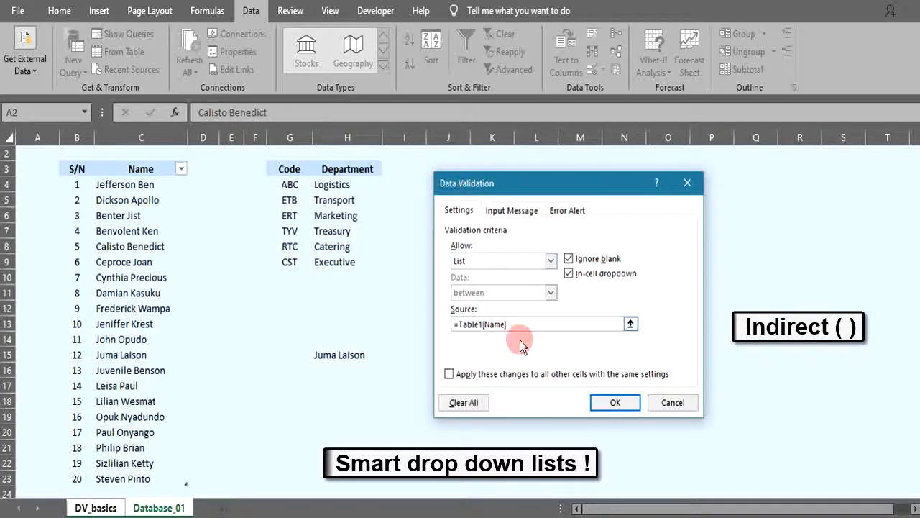
Step: Enclose Table1[Name] in quotation marks inside an INDIRECT function in the validation source, and apply the settings
click(456, 325)
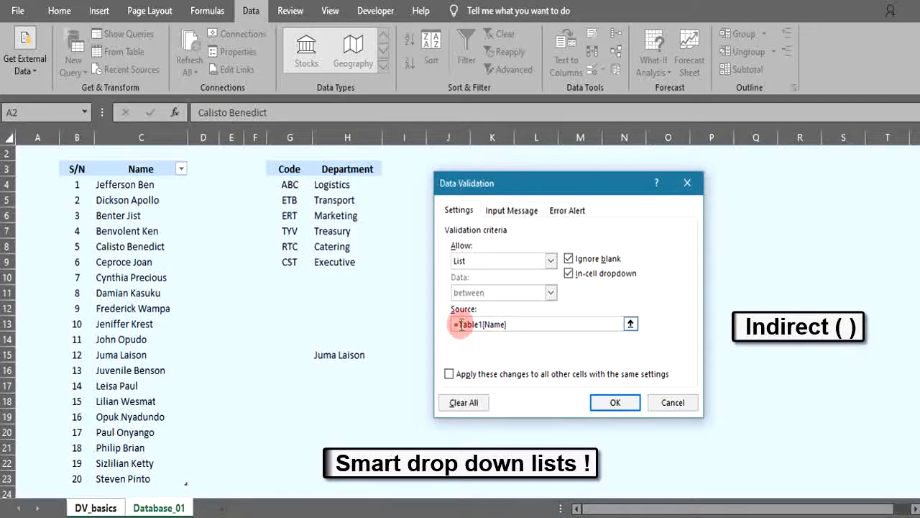
click(467, 324)
text(")
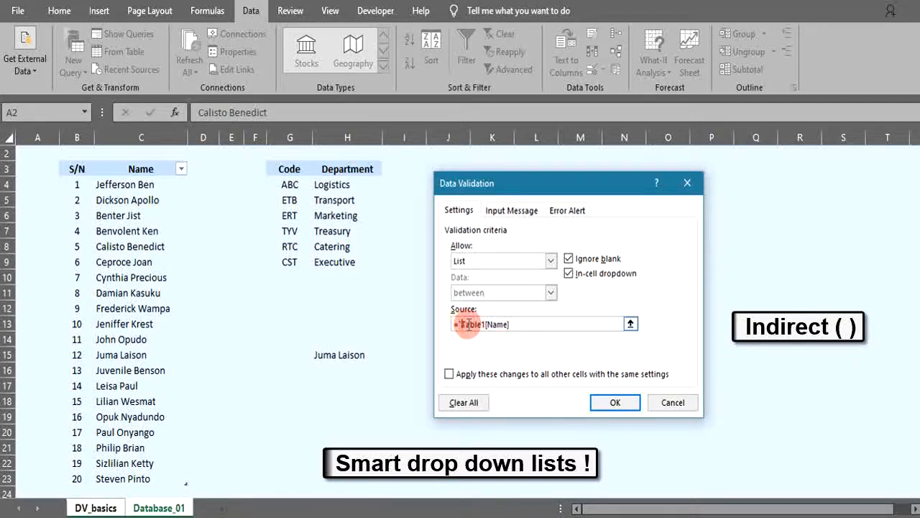
click(519, 324)
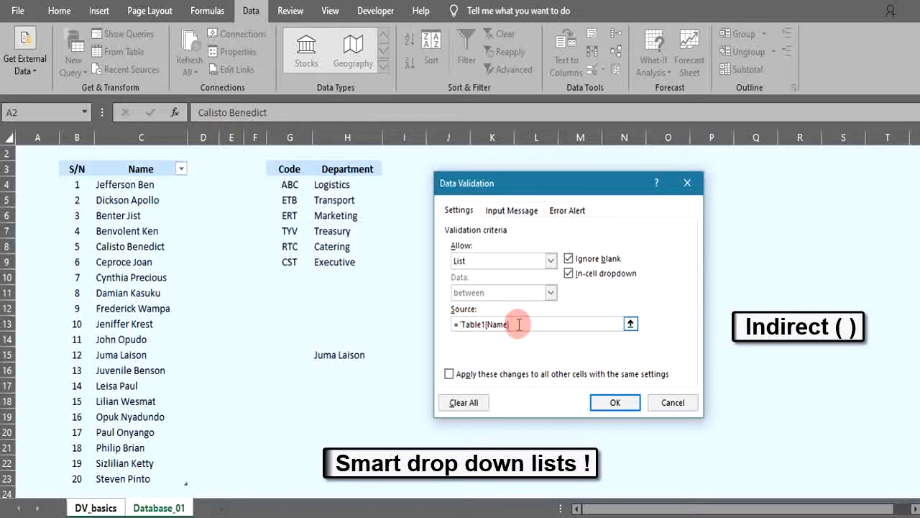
text(")
click(455, 324)
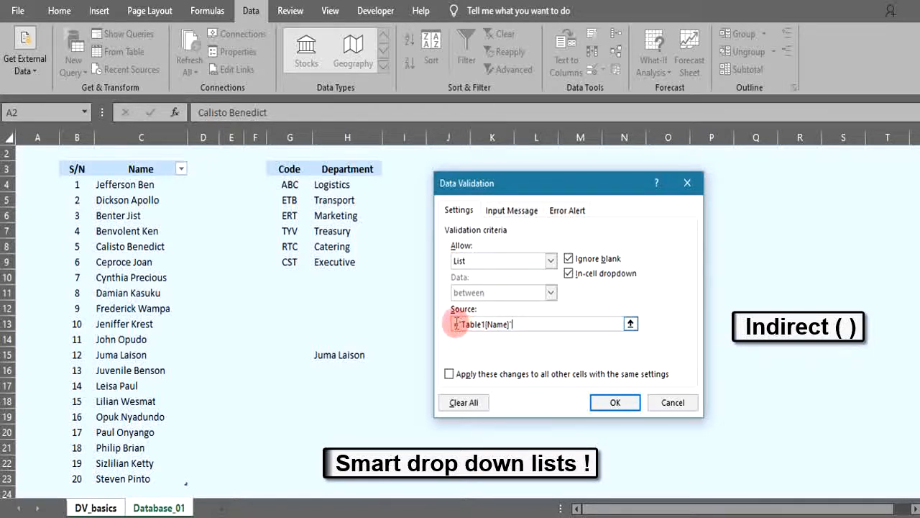
click(529, 328)
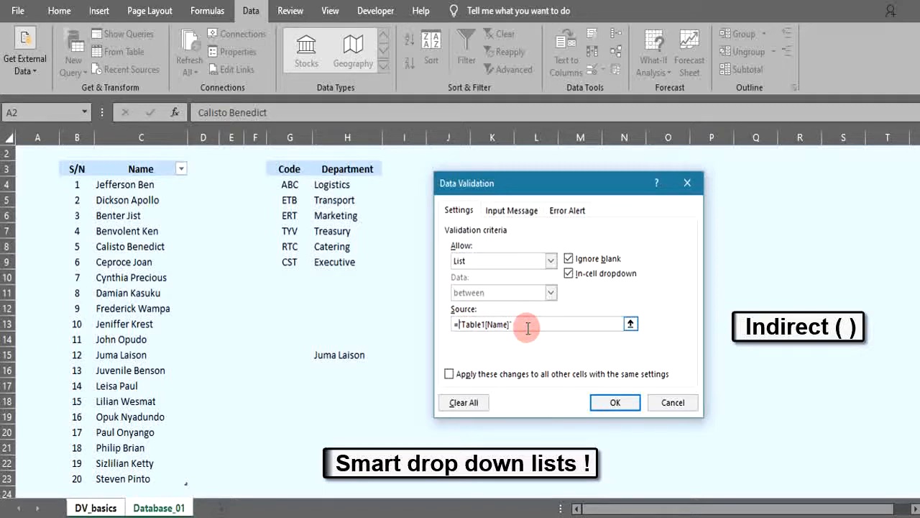
text(indirect)
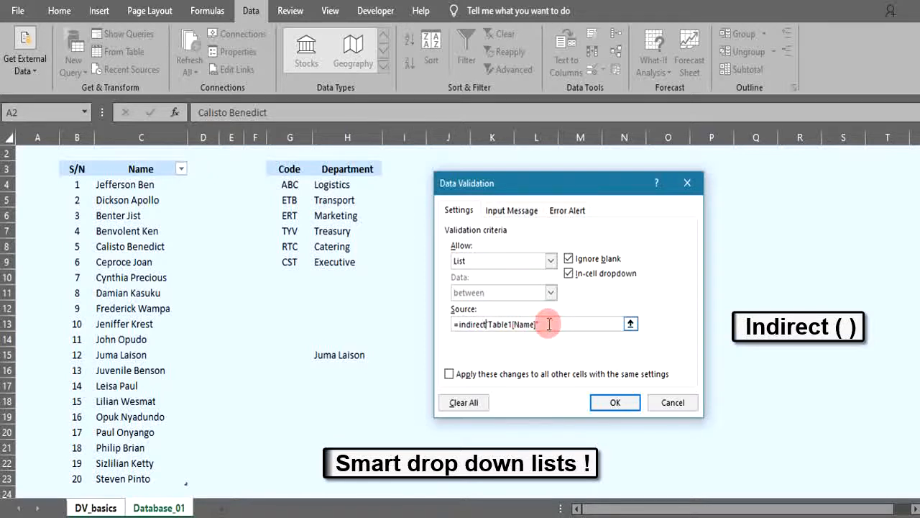
text(()
click(603, 402)
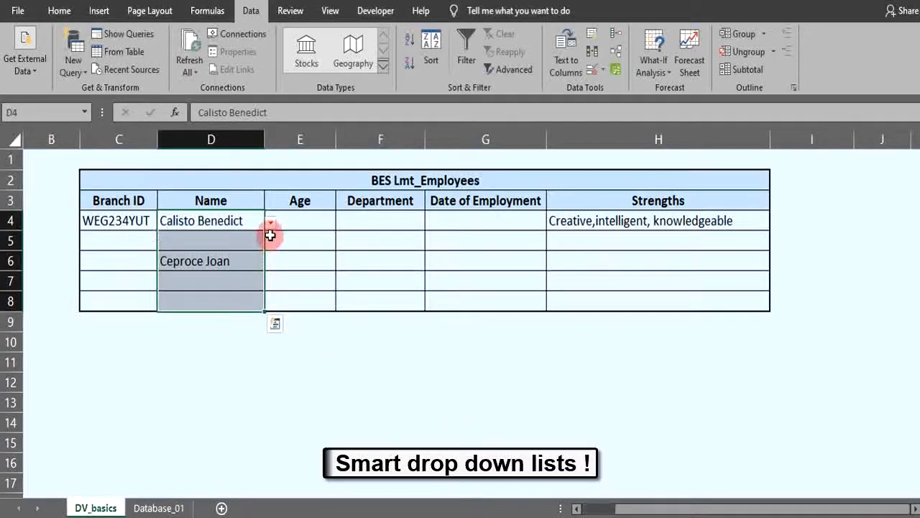
Step: Check D4's drop-down list through to its last name, and close the list
click(270, 223)
drag(266, 272, 263, 319)
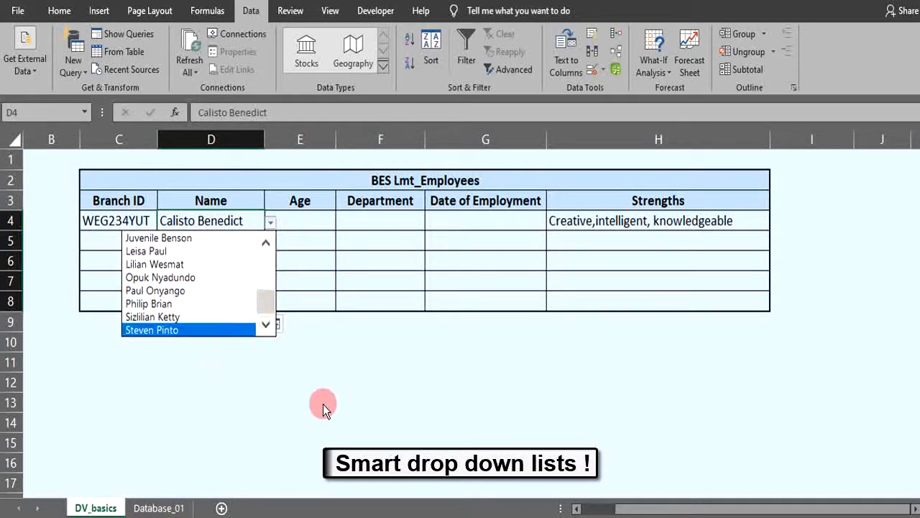
key(Escape)
Step: Add a new employee's full name in cell C24 on Database_01, directly below the last name in the table
click(163, 507)
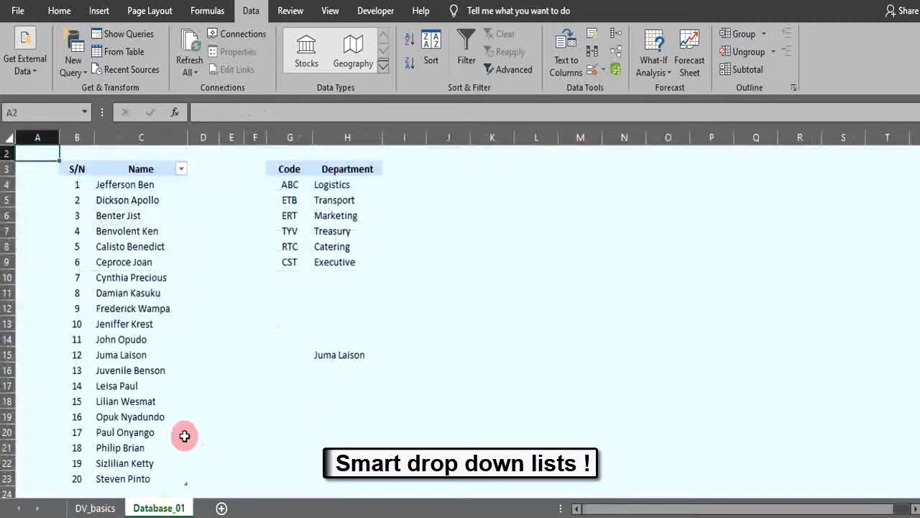
scroll(173, 424, down, 1)
click(113, 449)
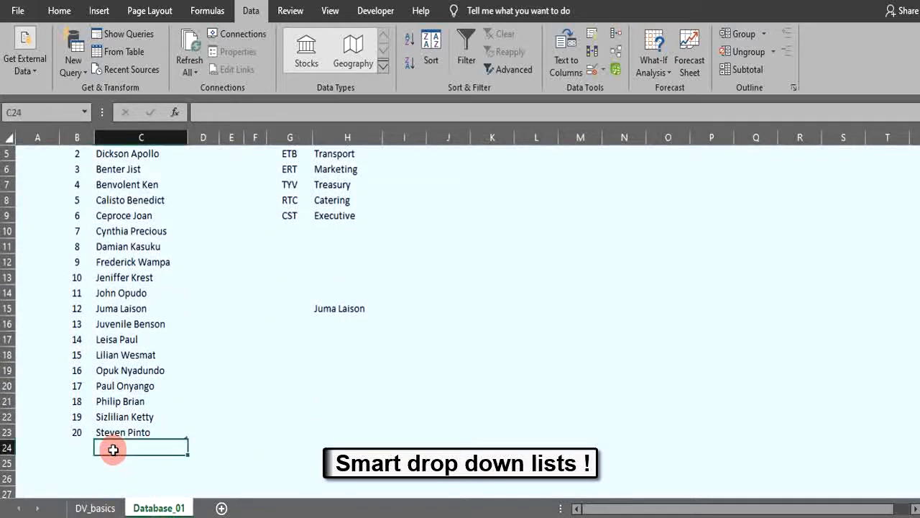
text(Steve)
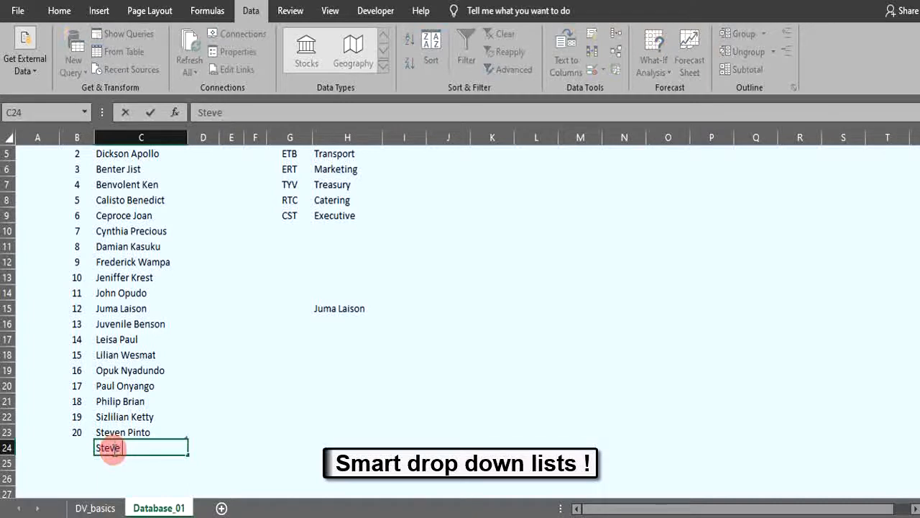
text( Frank)
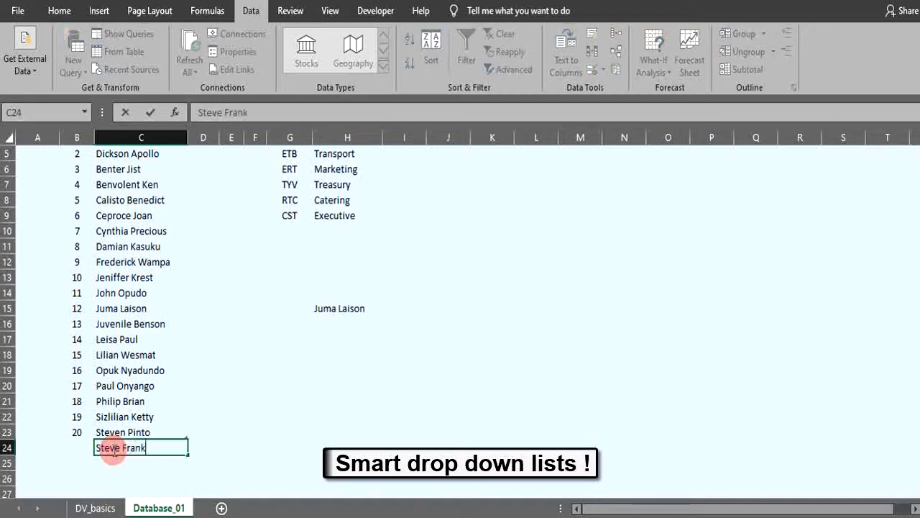
click(279, 467)
Step: On DV_basics, pick the newly added employee's name from the drop-down list in cell D5
click(95, 508)
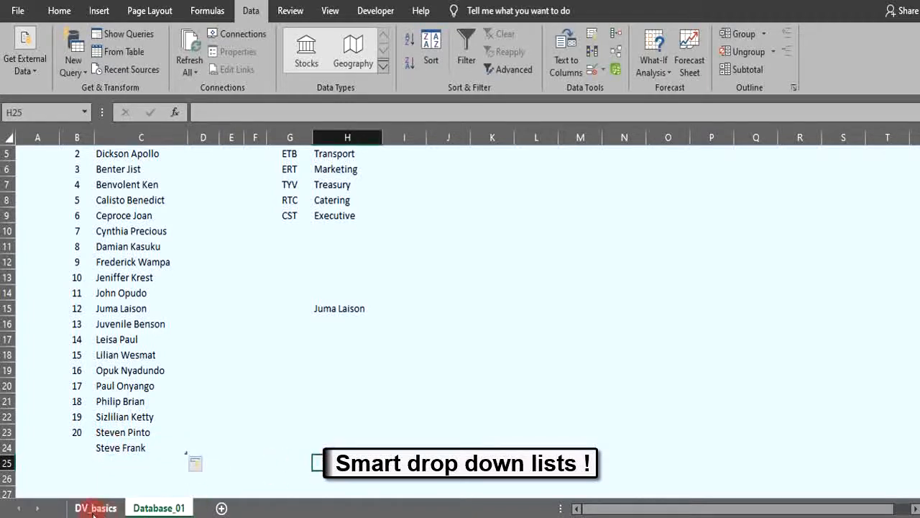
click(251, 240)
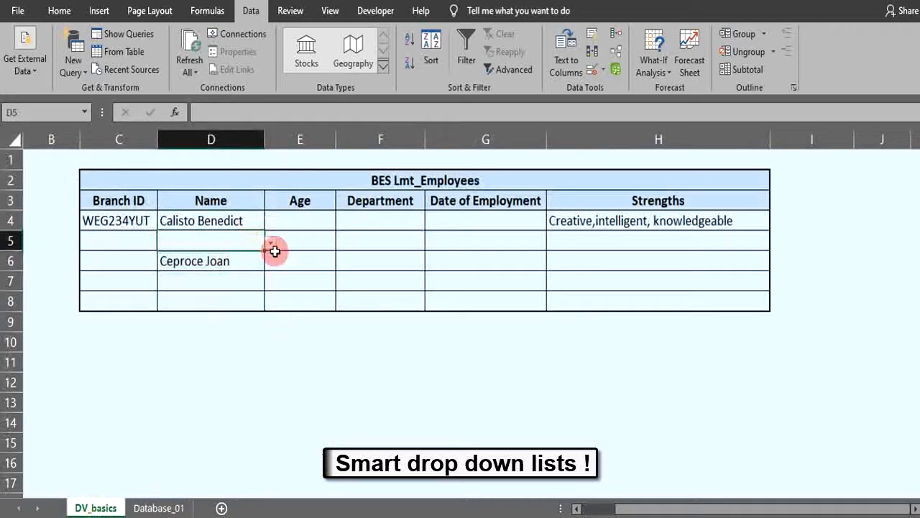
click(272, 245)
drag(265, 300, 262, 343)
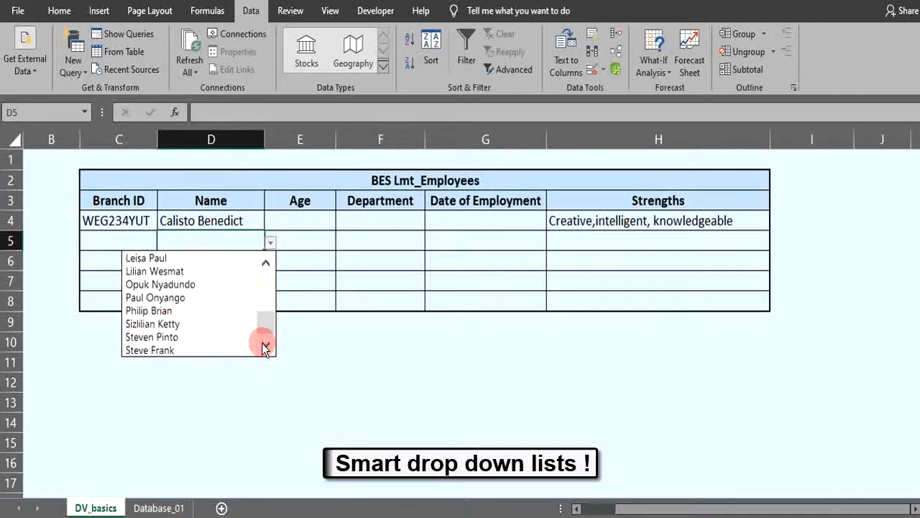
click(171, 350)
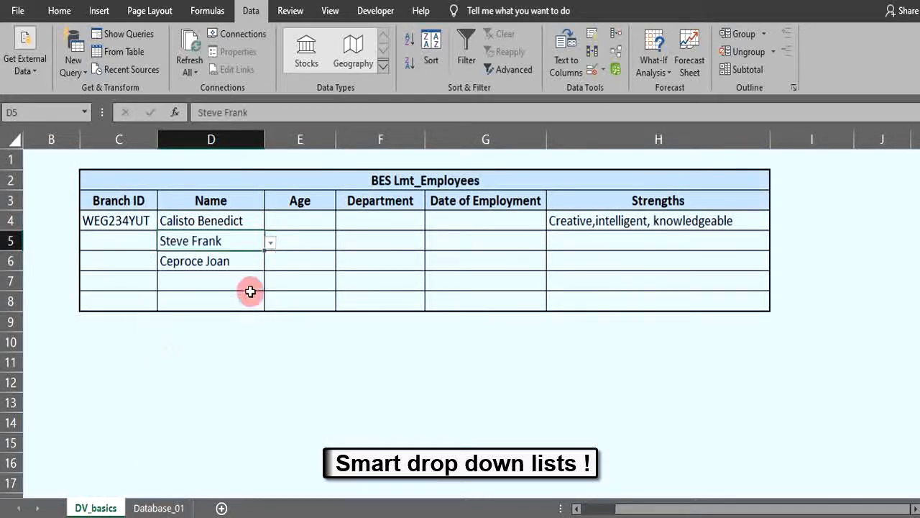
click(285, 372)
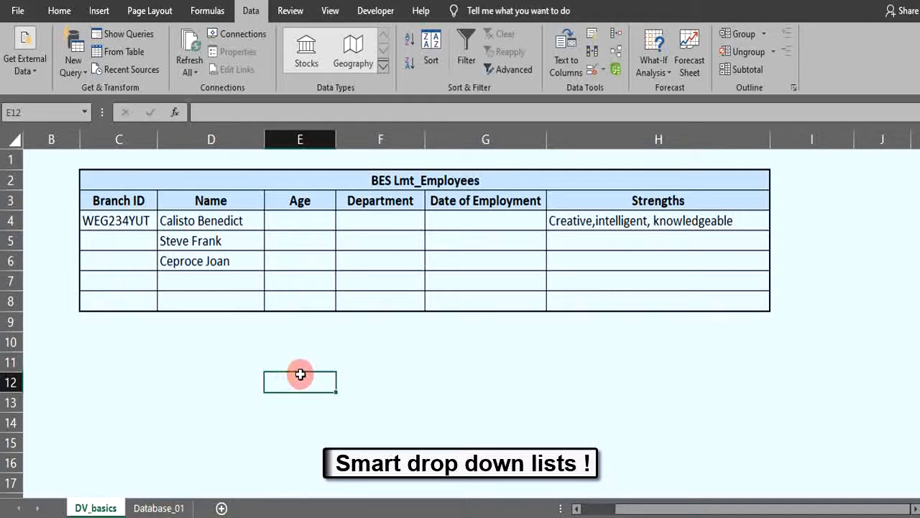
Step: Set data validation for the Age cells E4:E8 to whole numbers between 18 and 65
drag(291, 220, 290, 300)
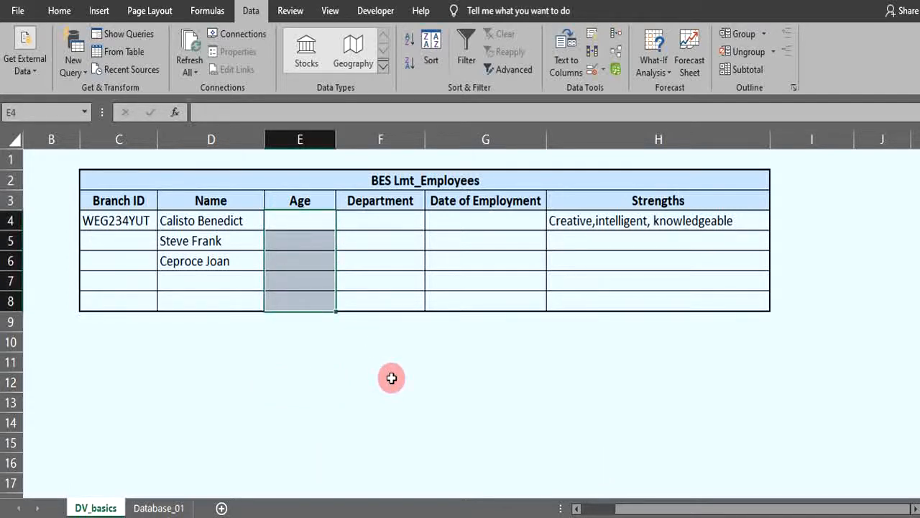
click(604, 68)
click(612, 85)
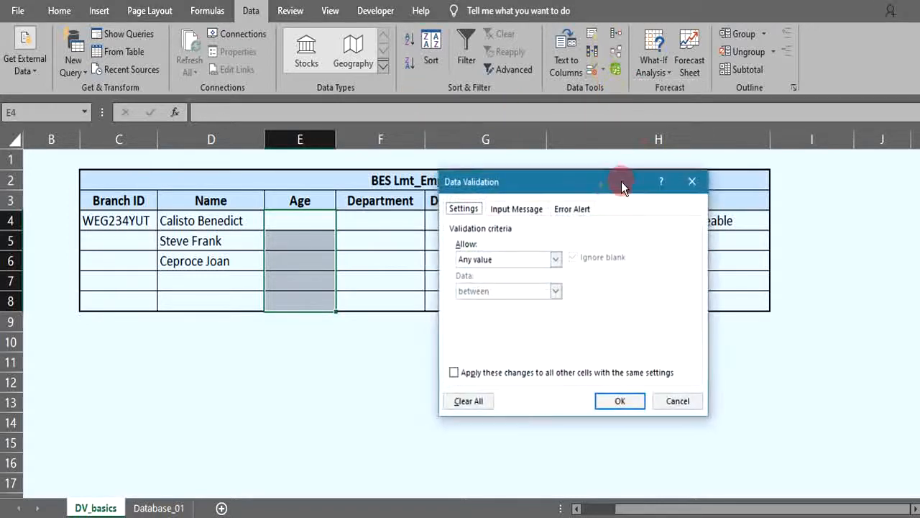
drag(622, 182, 690, 164)
click(624, 242)
click(571, 263)
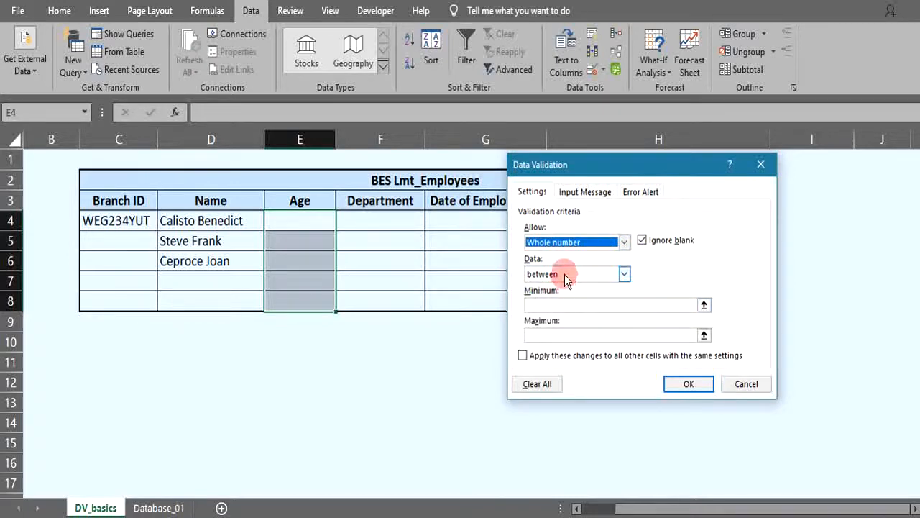
click(548, 304)
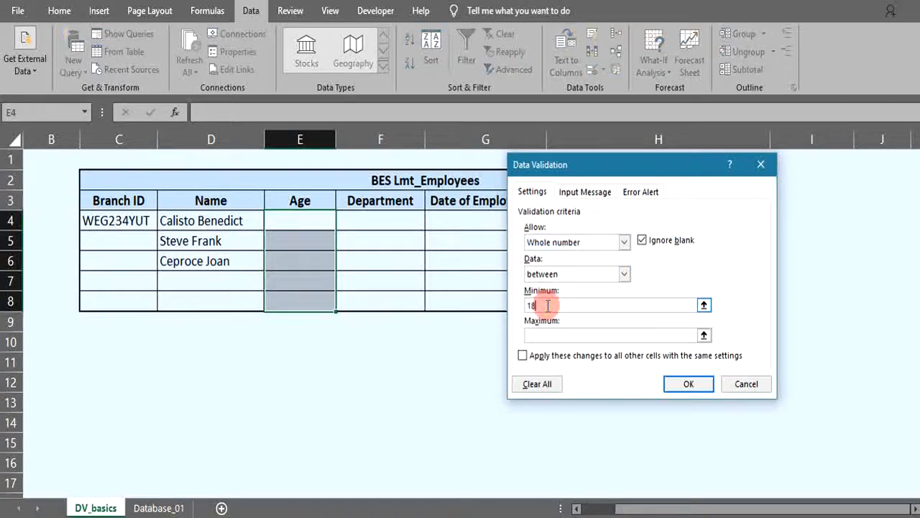
text(18)
click(537, 334)
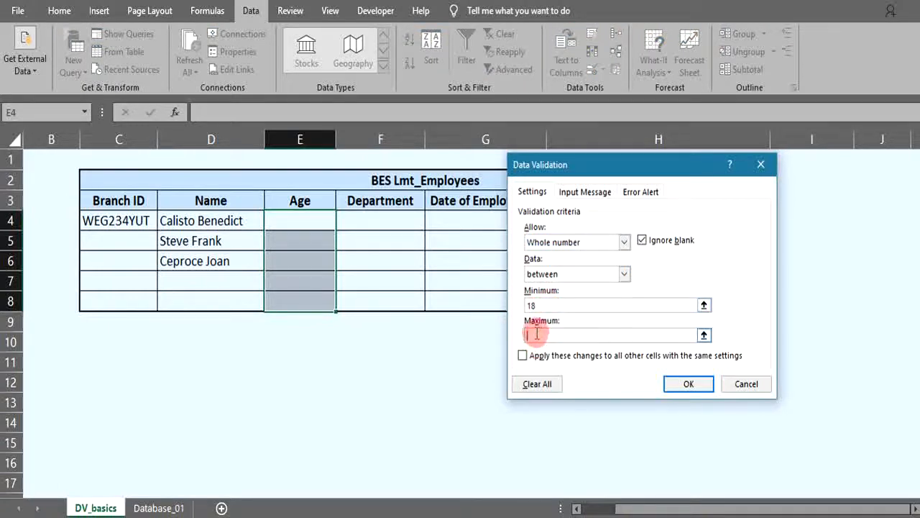
text(65)
Step: Give the Age validation an input message titled "Age restriction" reading "Enter age between 18 and 65 years"
click(585, 192)
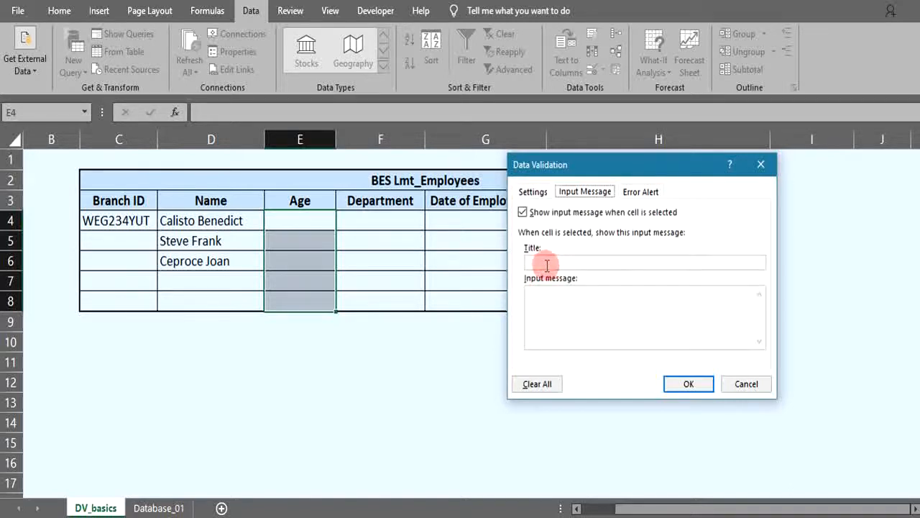
click(548, 265)
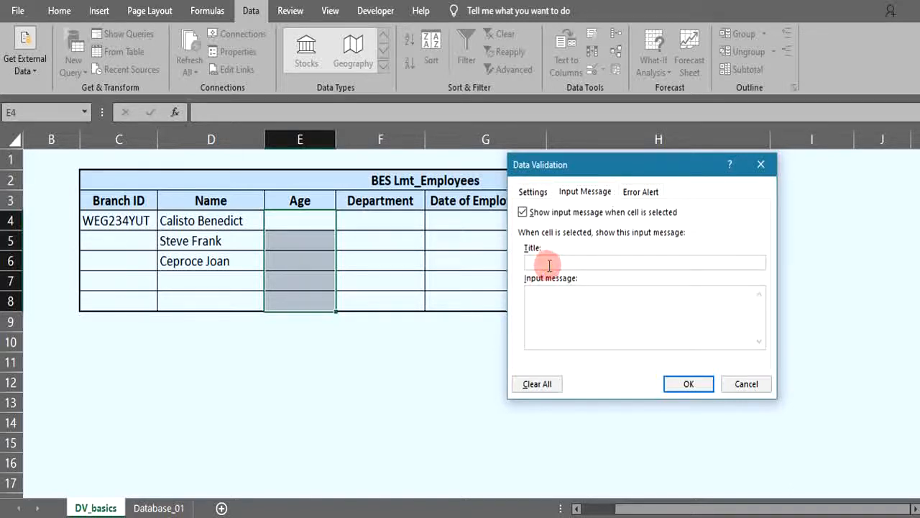
text(Age restriction)
click(548, 294)
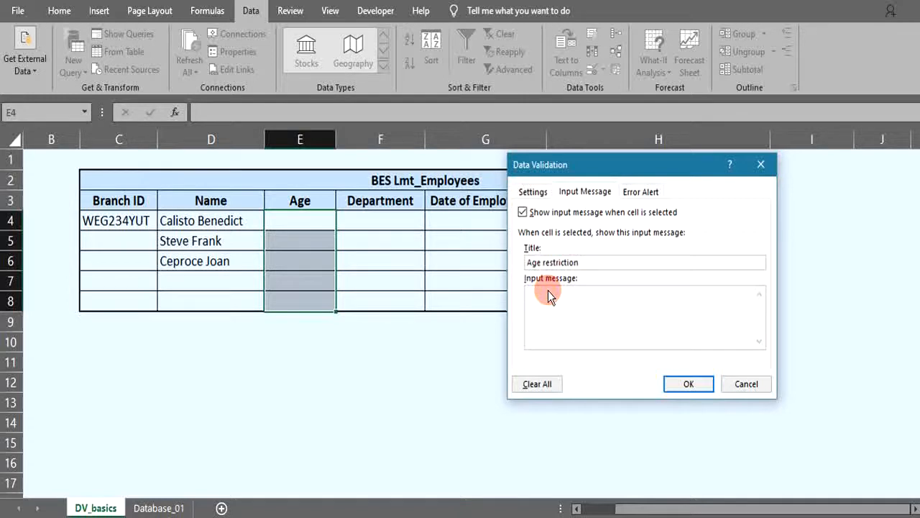
text(Enter age between)
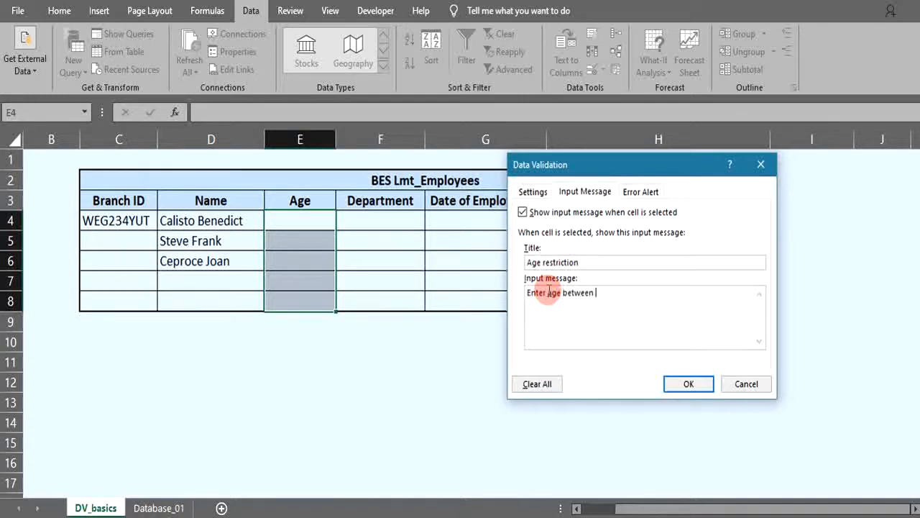
text( 18 and 65 years)
Step: Set a Warning error alert titled "Invalid age" with the message "Age entered does not fall between 18 and 65 years"
click(643, 192)
click(655, 261)
text(In)
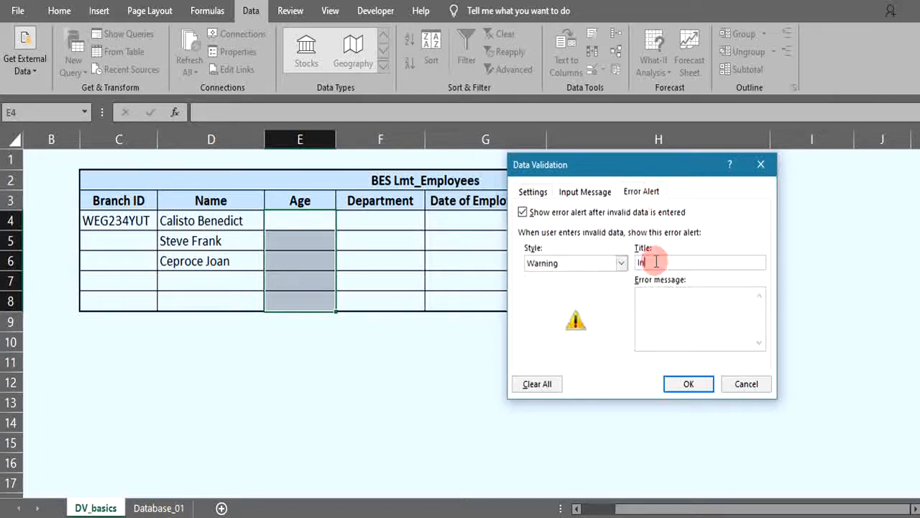
text(valid age)
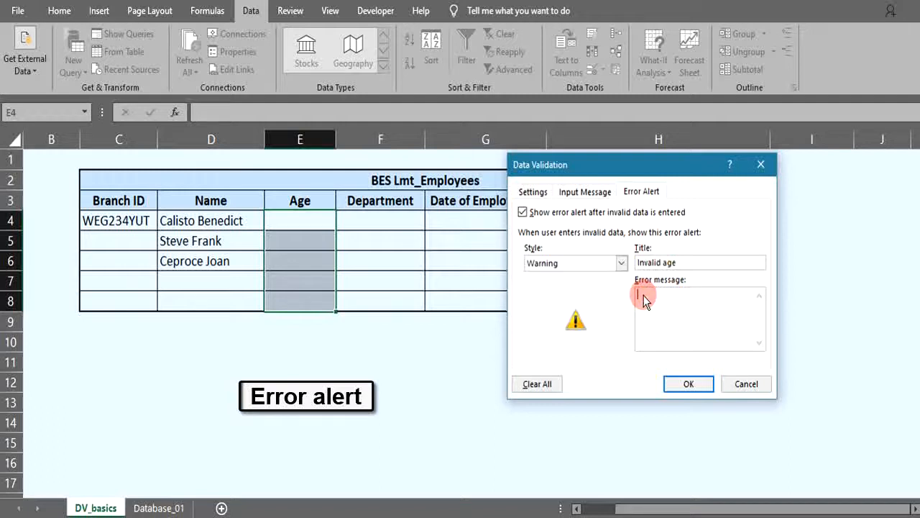
text(Age entered does not fall between 18 and 65 years)
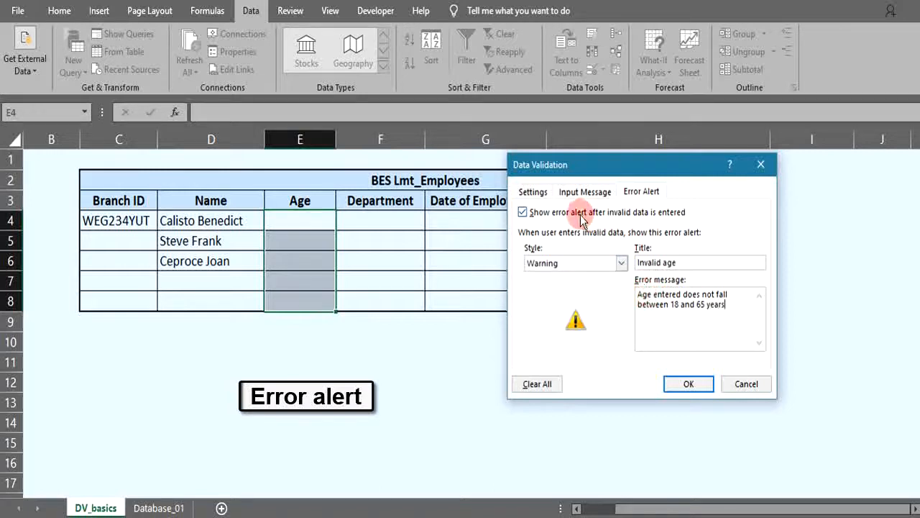
Step: Review the input message and criteria, turn off Ignore blank, and apply the Age validation
click(591, 194)
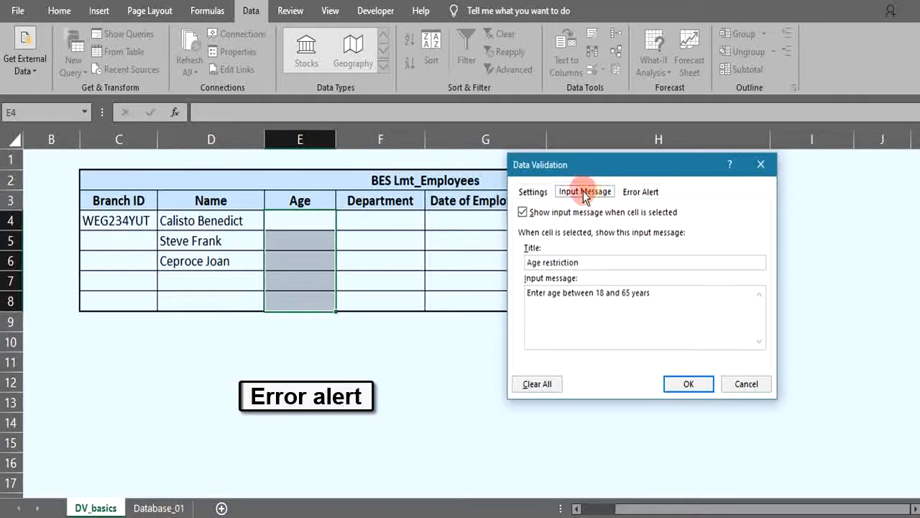
click(532, 191)
click(683, 385)
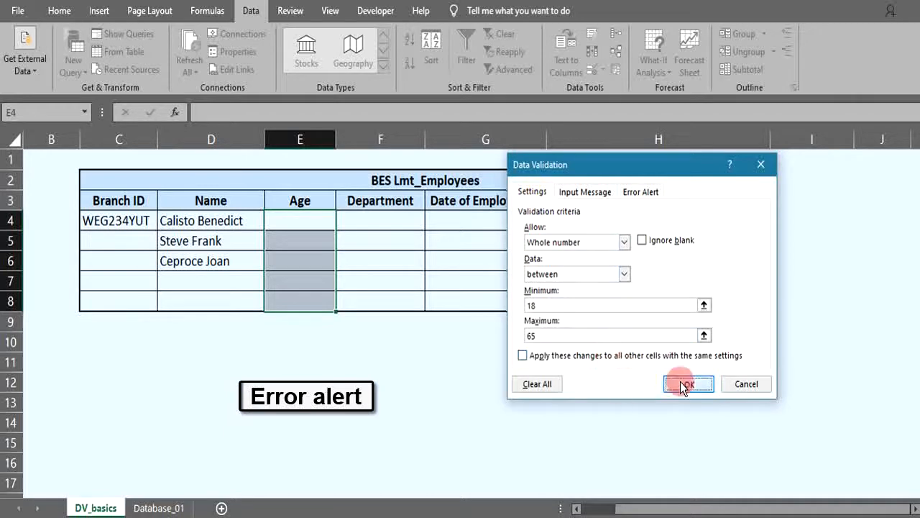
click(421, 400)
Step: Test the Age validation by entering 20 in E4, 14 in E5 and 70 in E7, accepting the out-of-range ages
click(313, 222)
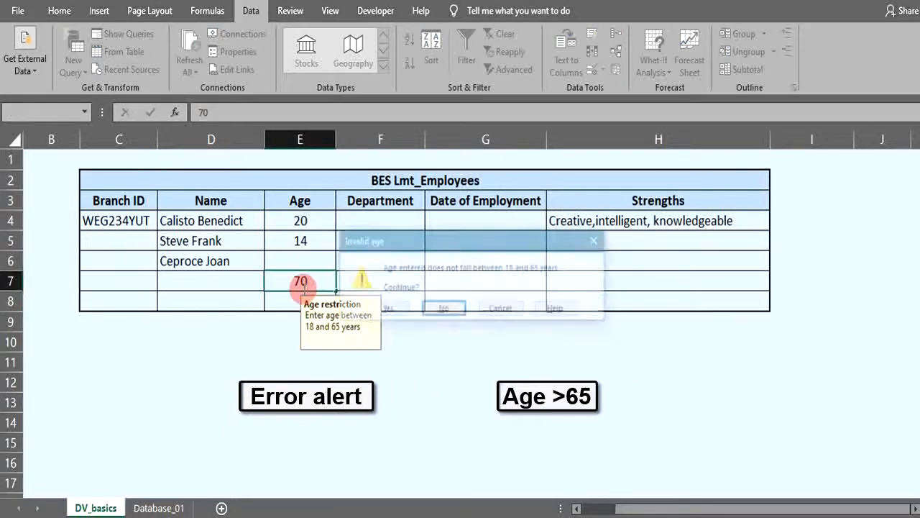
click(384, 308)
click(423, 377)
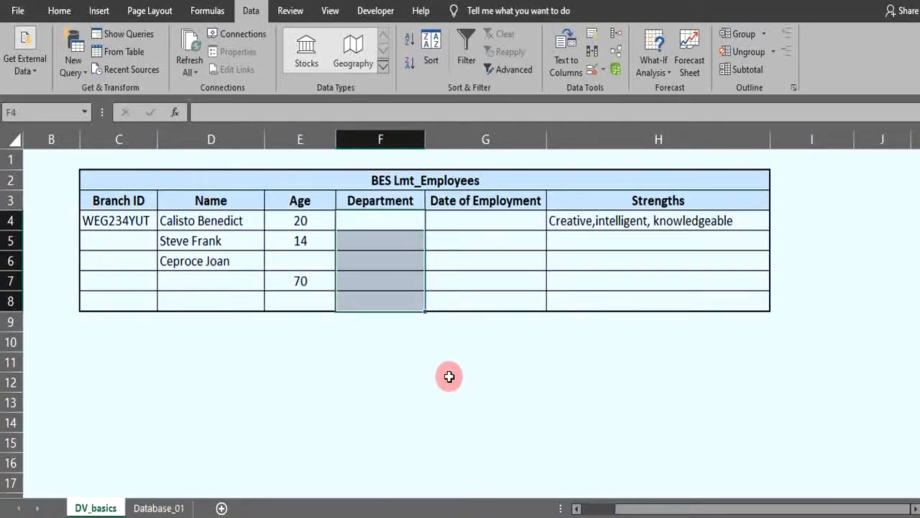
Step: Restrict the Department cells F4:F8 on DV_basics to a list sourced from =Database_01!$H$4:$H$9
click(154, 506)
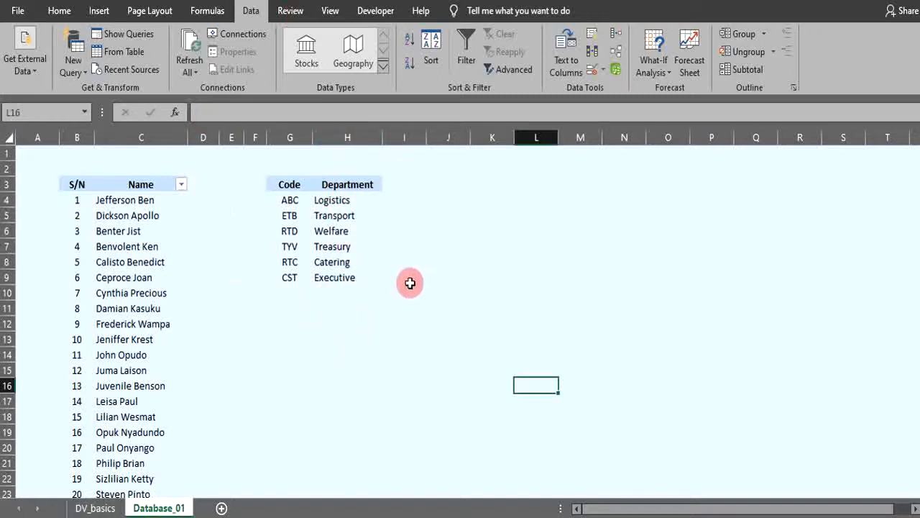
click(95, 507)
click(603, 70)
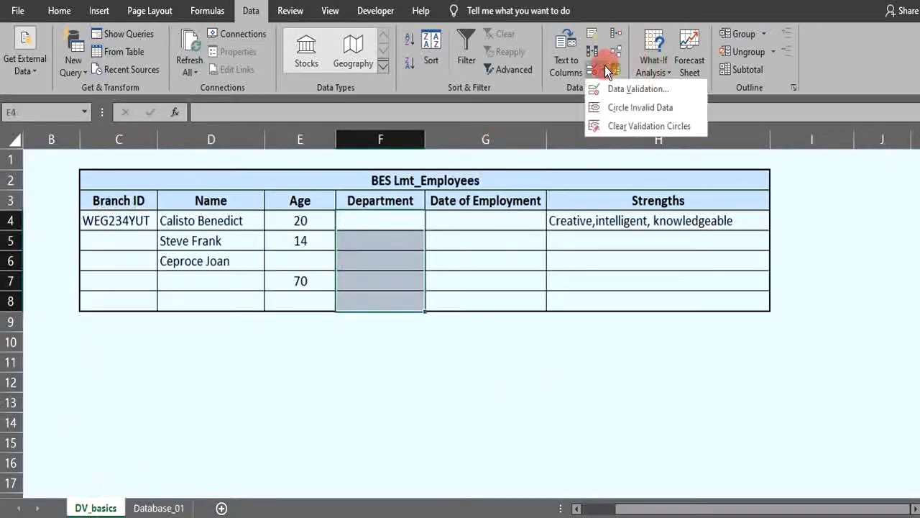
click(612, 91)
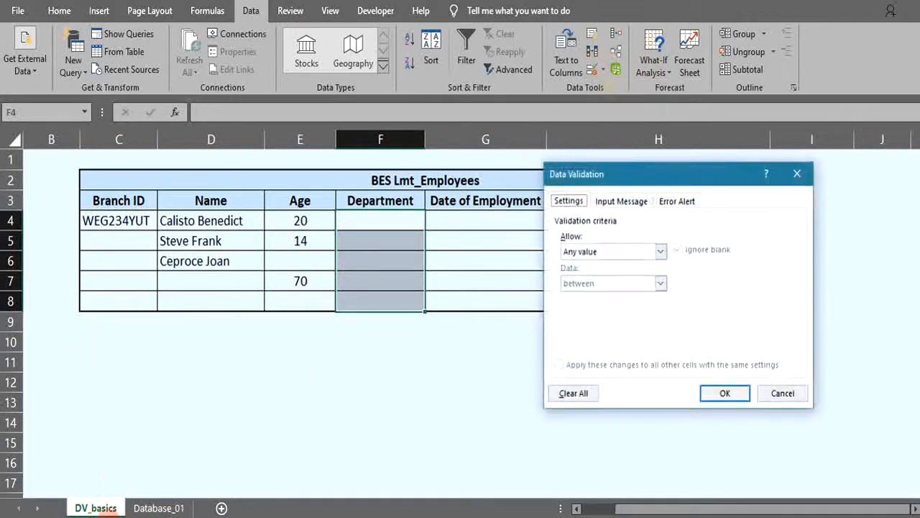
click(664, 252)
click(631, 294)
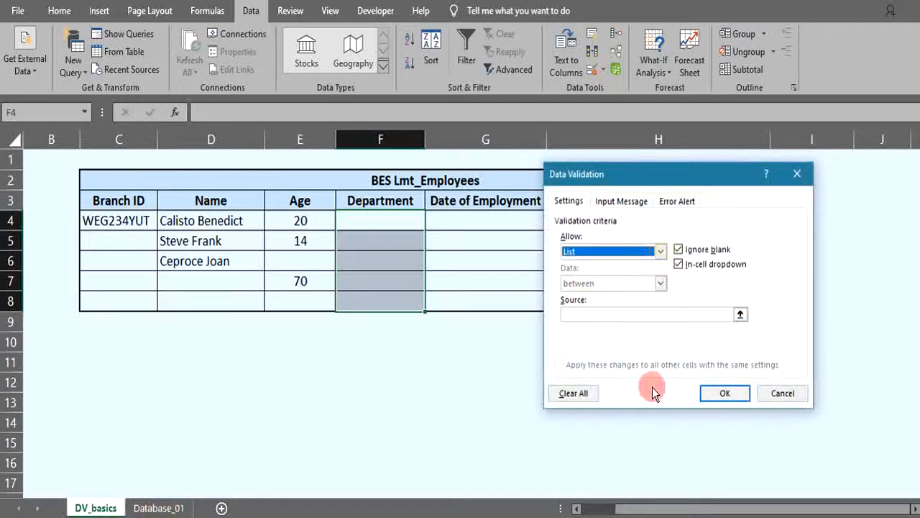
click(740, 314)
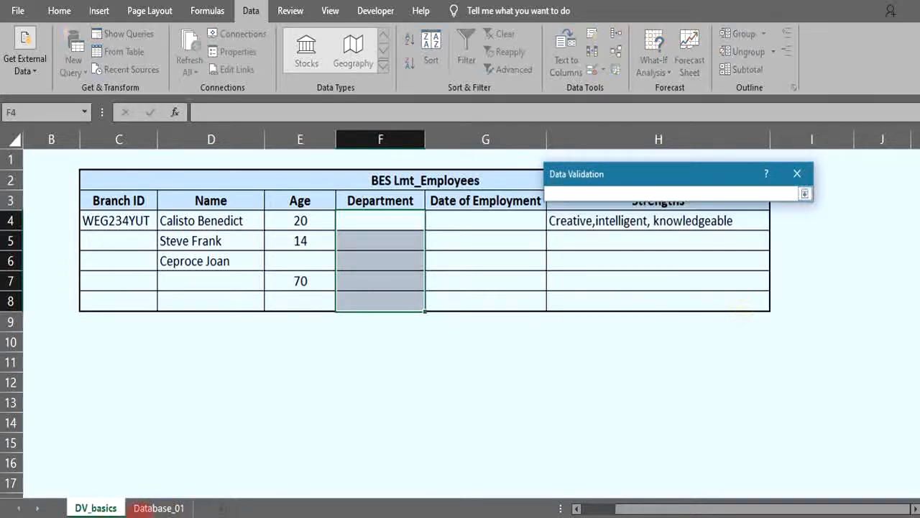
click(159, 508)
drag(329, 200, 344, 275)
click(804, 193)
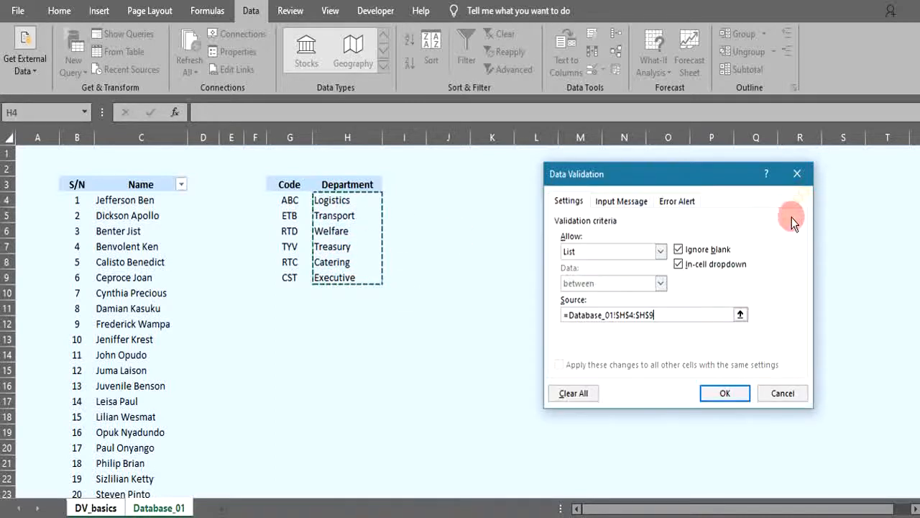
click(719, 394)
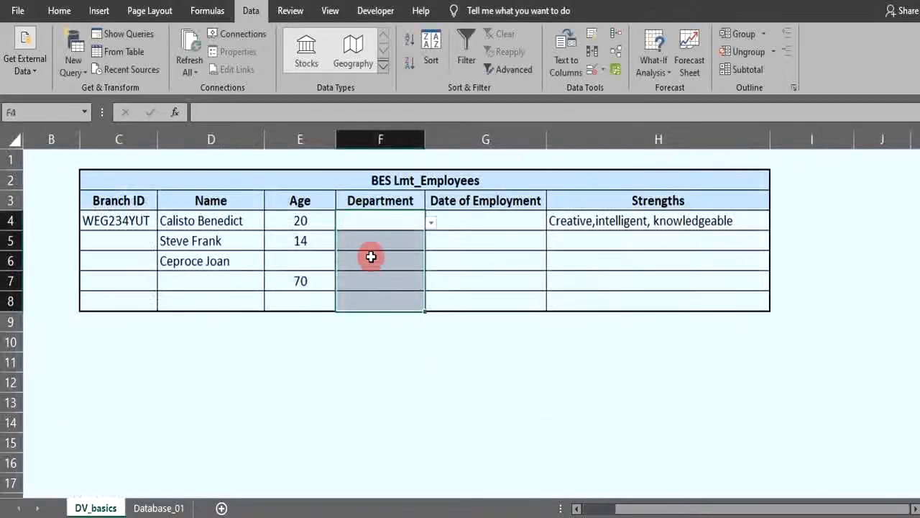
Step: Check the Department drop-down list in F4 and compare it with the department names on Database_01
click(431, 223)
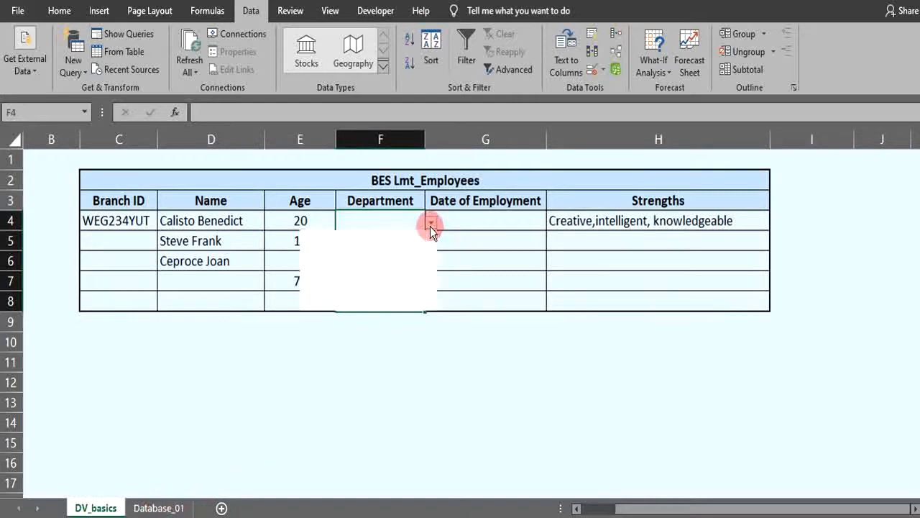
click(155, 507)
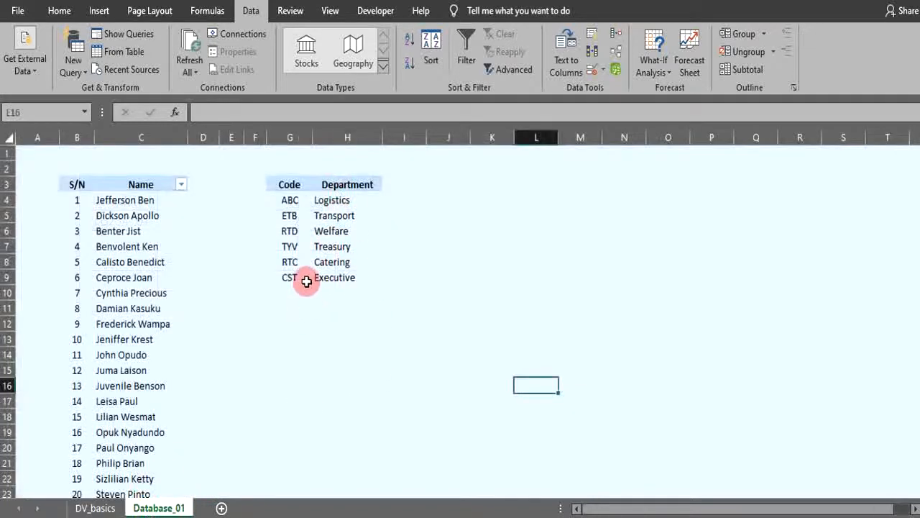
click(90, 508)
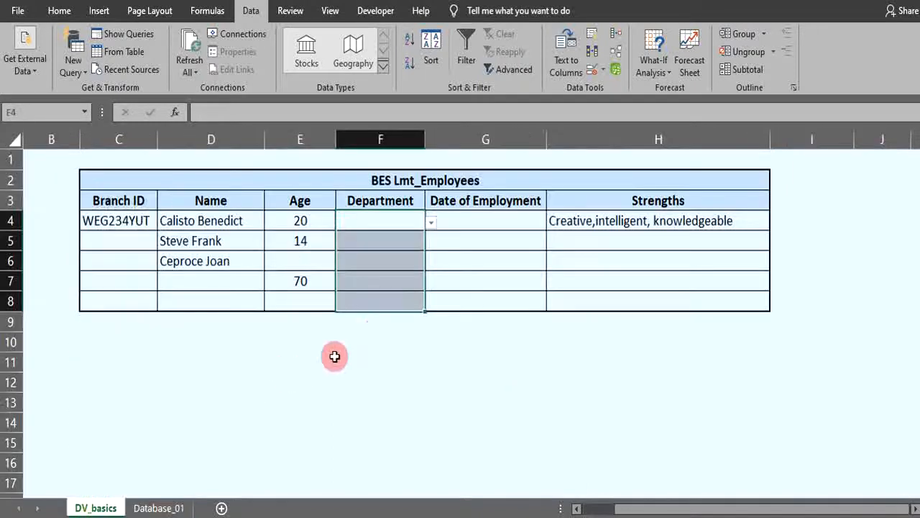
Step: Review the F4 Department choices against the Code and Department table in G3:H9 on Database_01
click(430, 223)
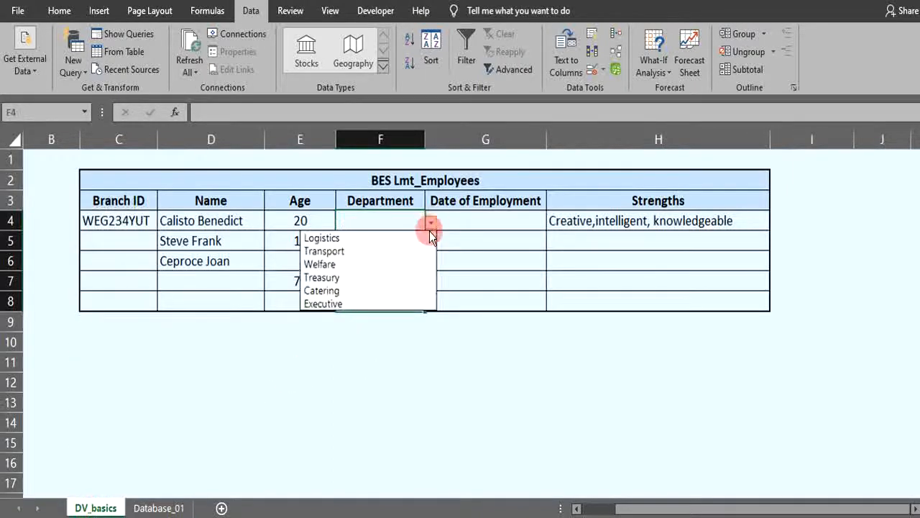
click(419, 353)
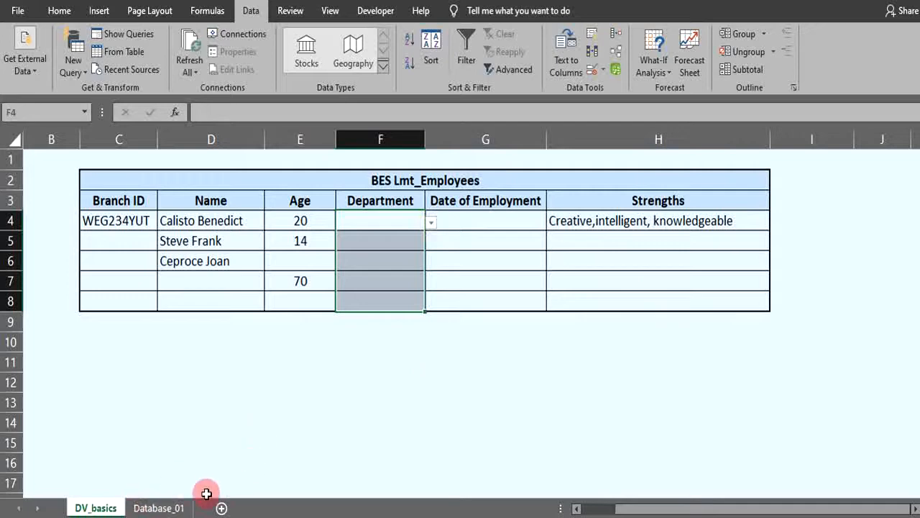
click(167, 505)
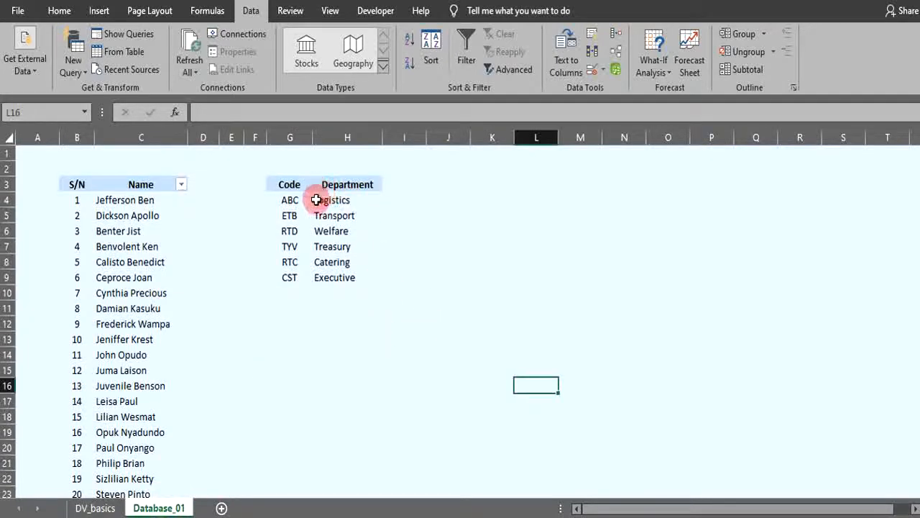
drag(284, 182, 342, 281)
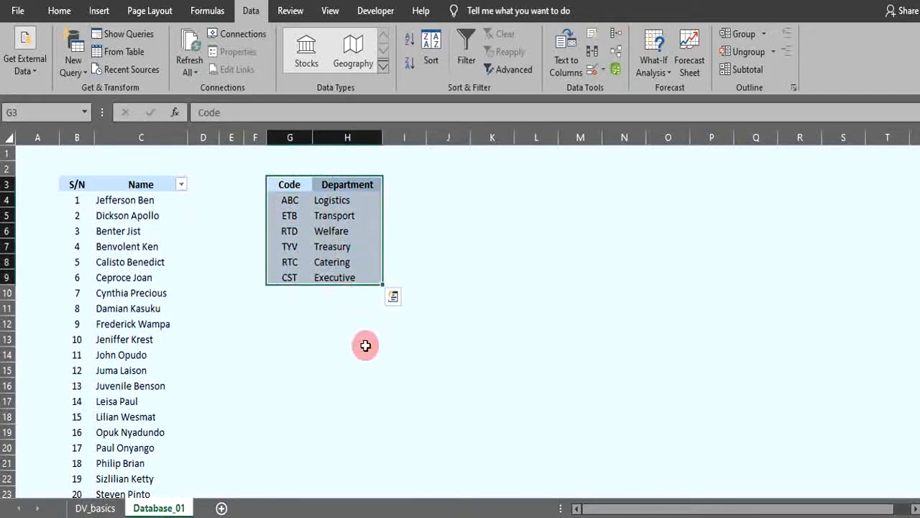
click(352, 354)
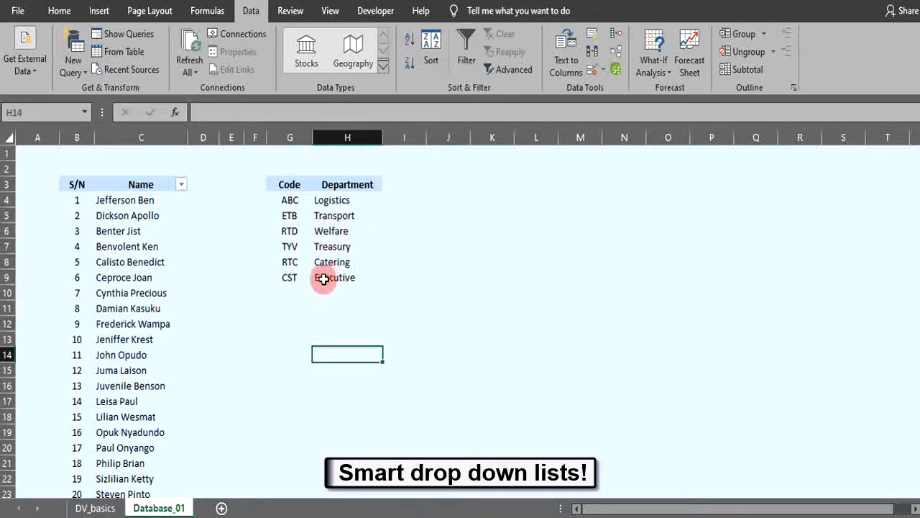
Step: Insert blank cells at G6:H6 on Database_01, shifting the Welfare entry and those below it down
drag(287, 234, 341, 230)
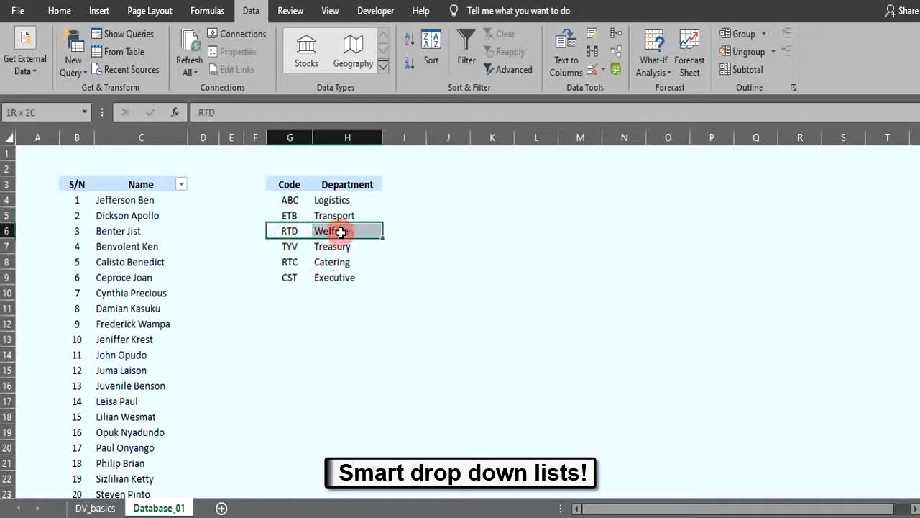
right_click(337, 231)
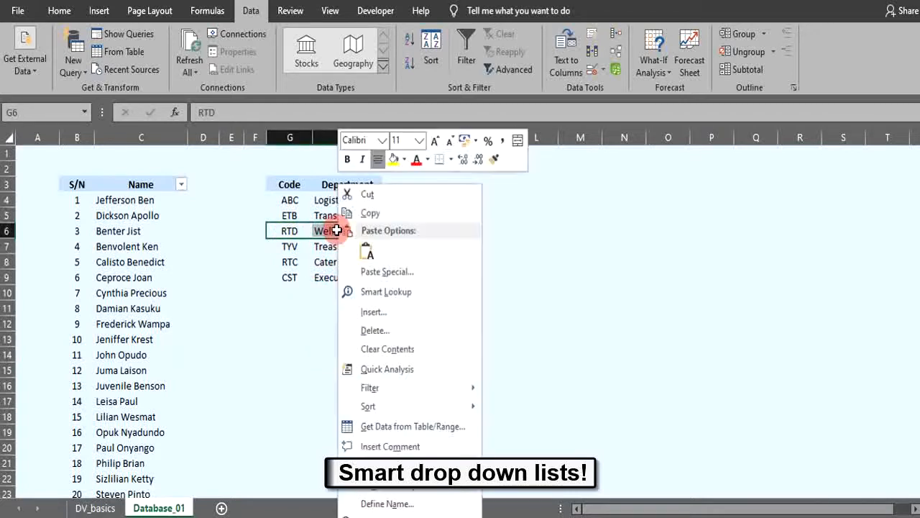
click(383, 313)
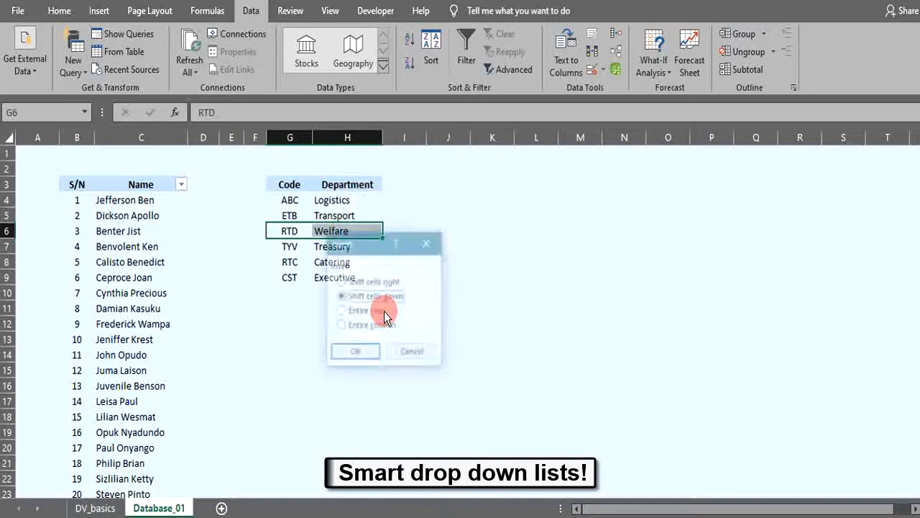
click(362, 354)
click(304, 337)
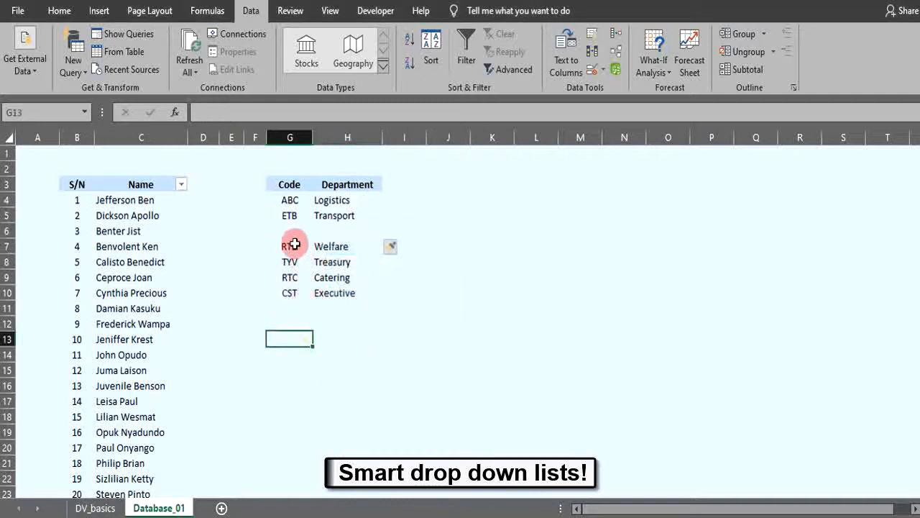
Step: Add a new department in the blank row 6 with code FTQ and name Planning
click(292, 232)
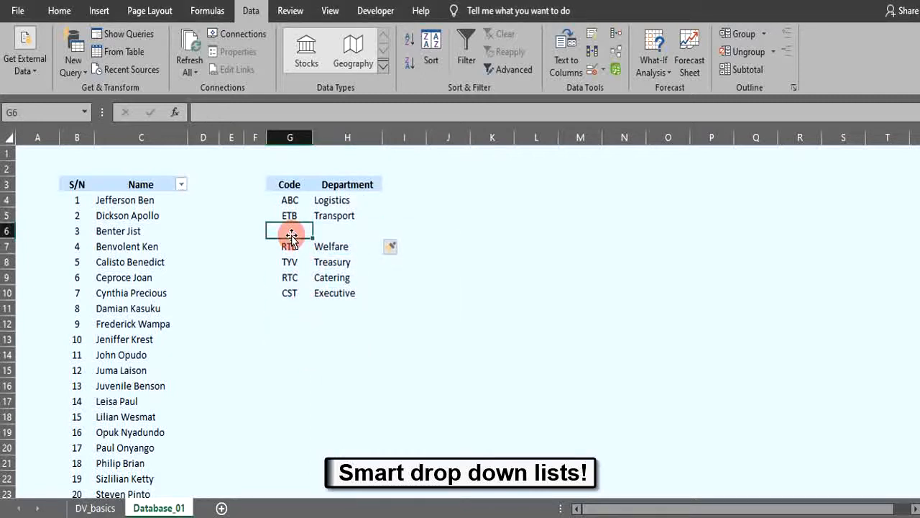
text(FTQ)
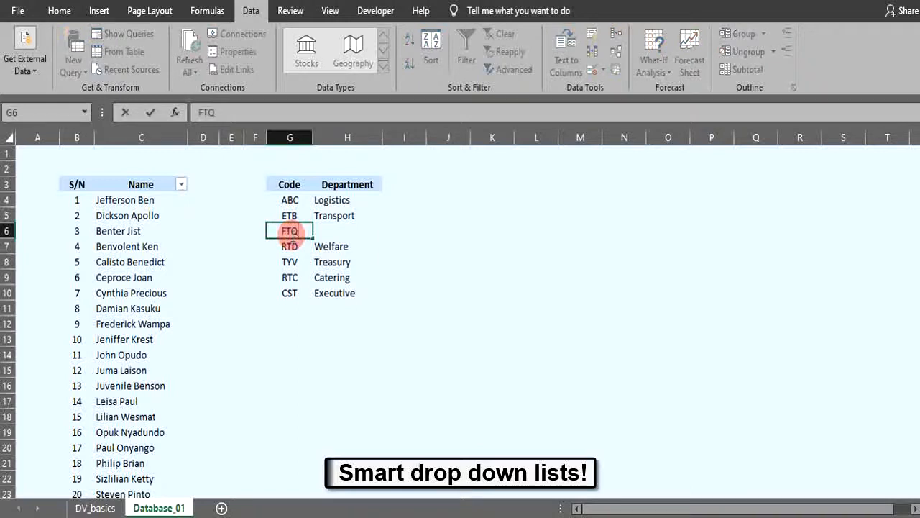
click(338, 230)
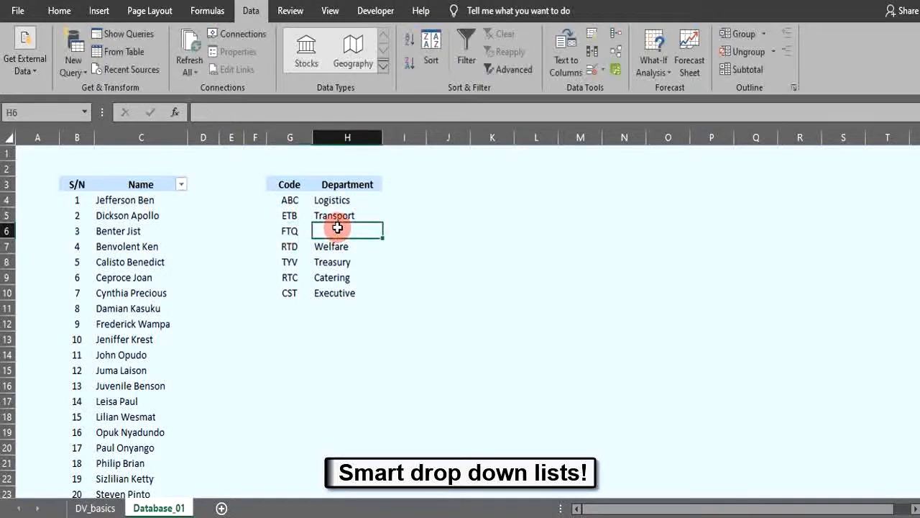
text(Planning)
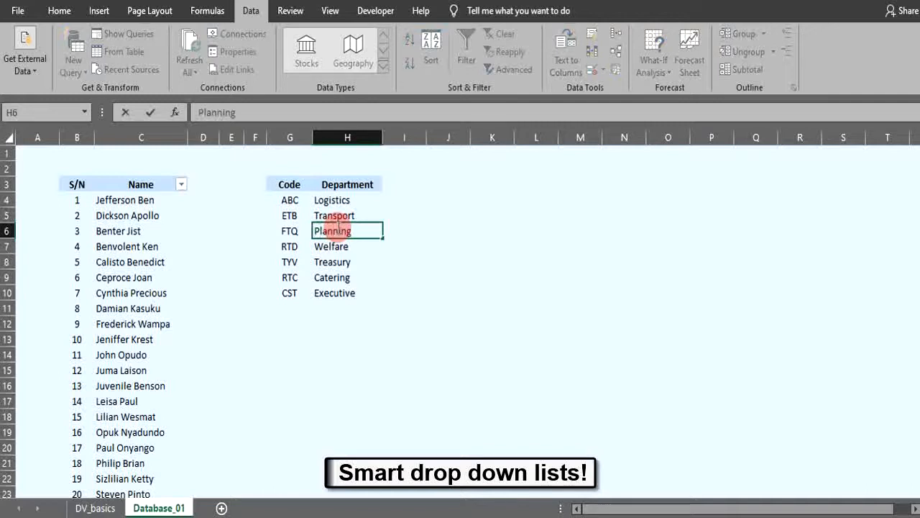
click(338, 338)
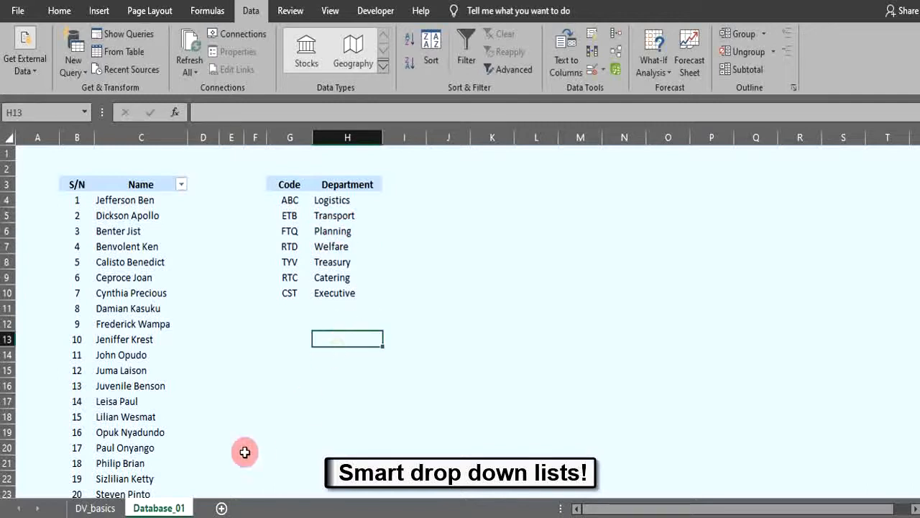
Step: Choose Planning from the Department drop-down list in F4 on DV_basics
click(101, 509)
click(431, 222)
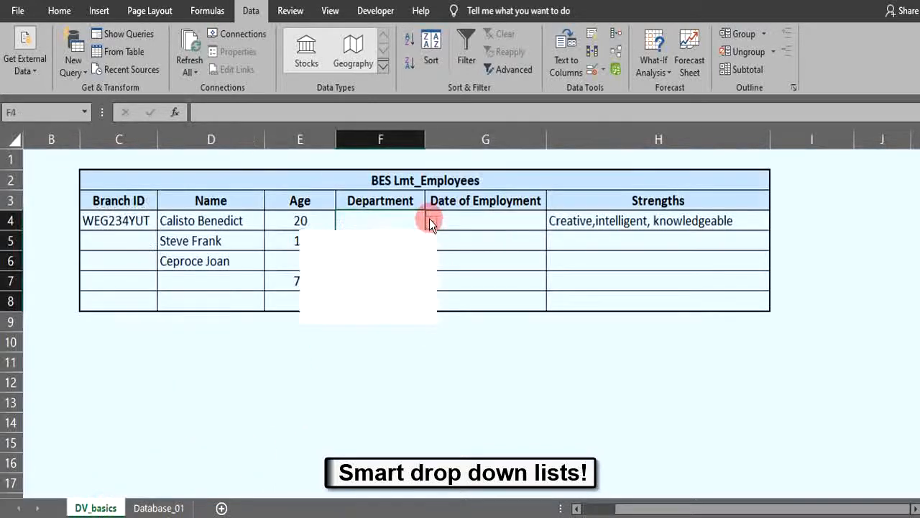
click(327, 265)
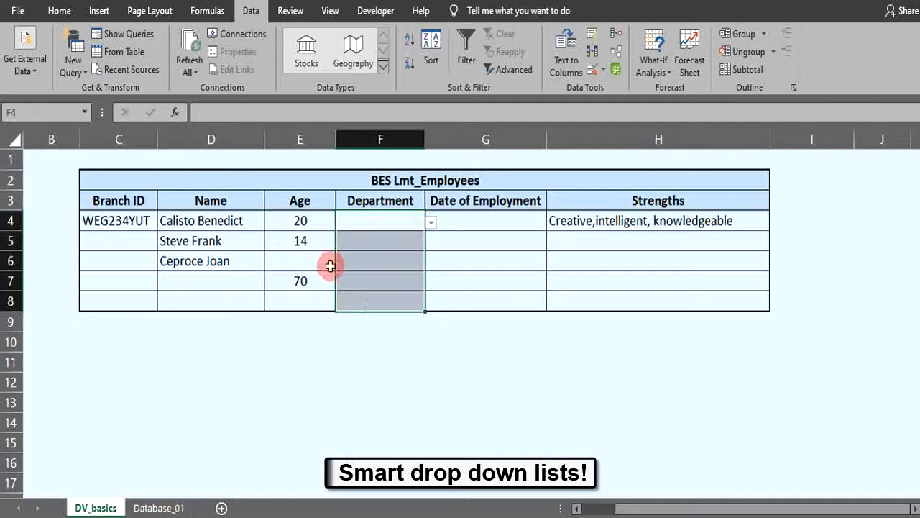
click(396, 261)
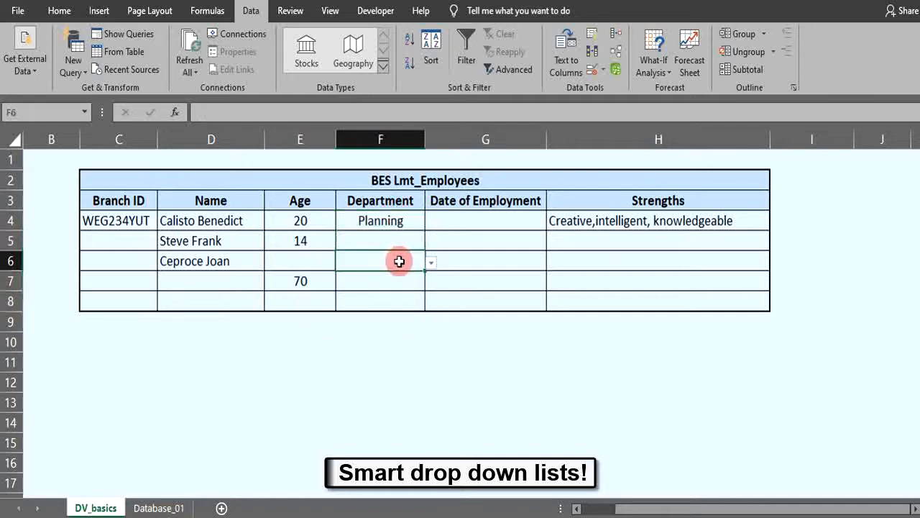
click(425, 382)
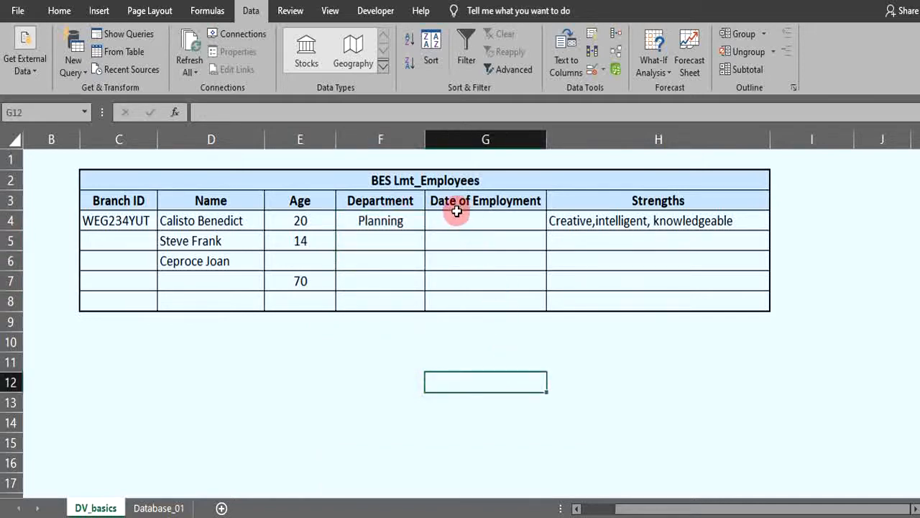
Step: Set the validation for the Date of Employment cells G4:G8 to dates between 15/06/2020 and 21/06/2020
drag(456, 216, 460, 299)
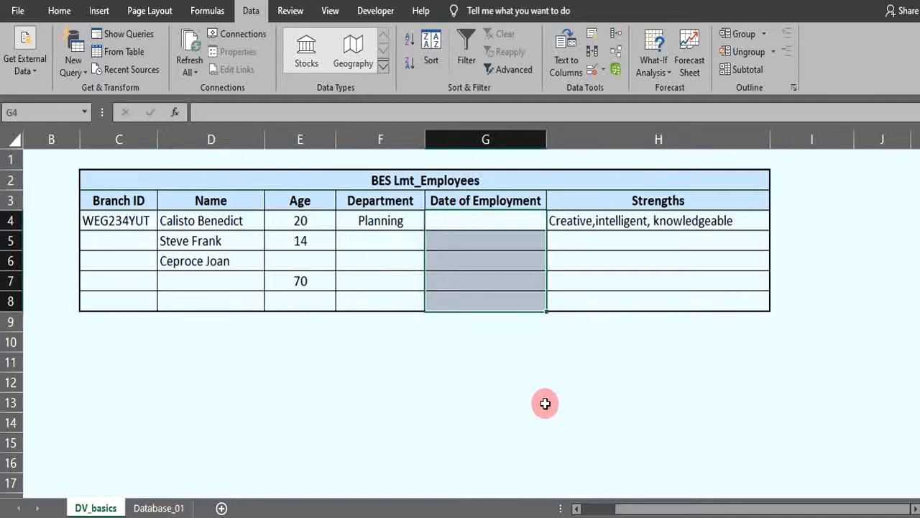
click(603, 70)
click(611, 89)
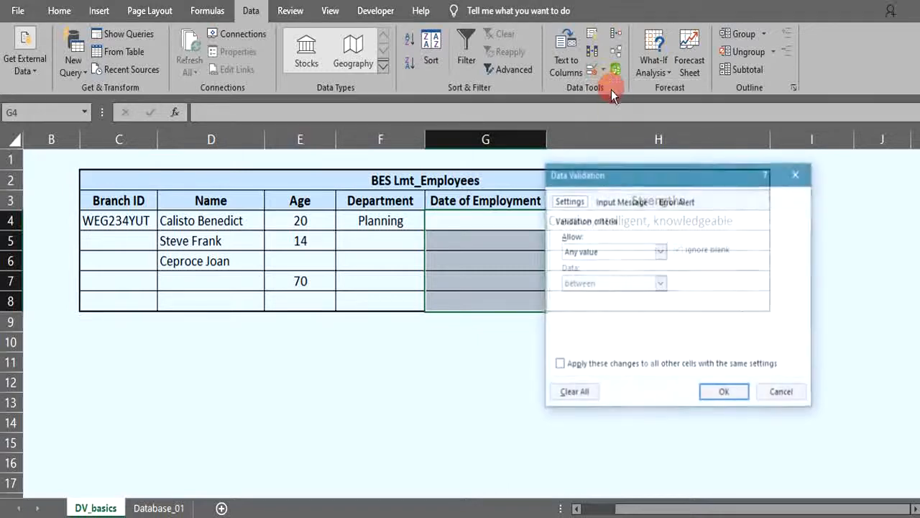
drag(635, 167, 700, 174)
click(727, 258)
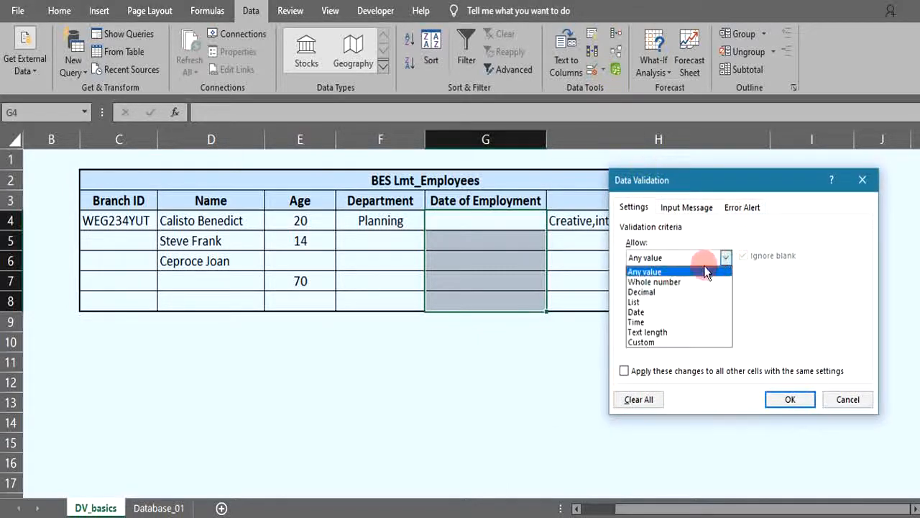
click(651, 315)
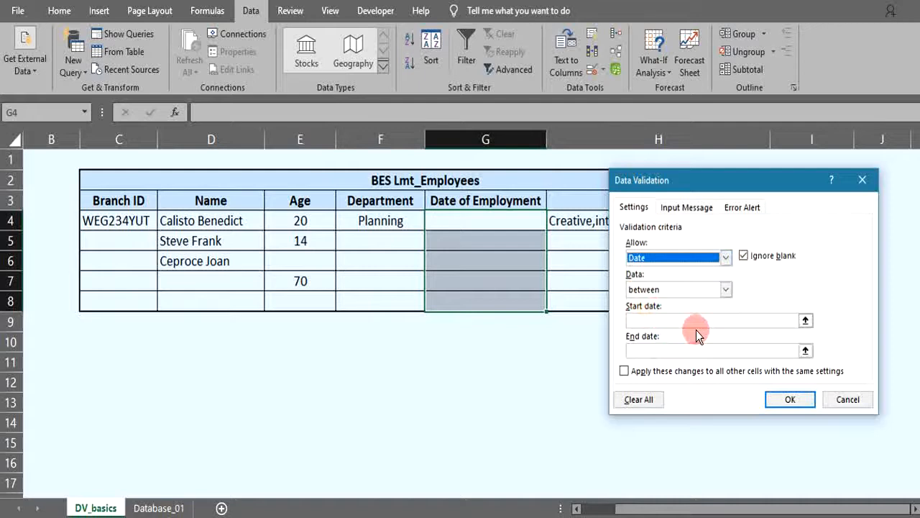
click(639, 320)
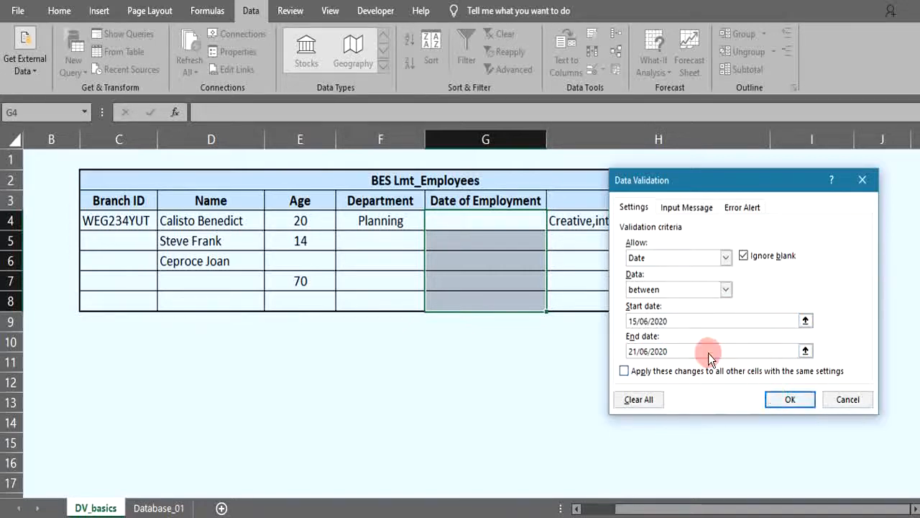
Step: Leave the input message blank, set the error alert style to Information, and apply the date validation
click(686, 208)
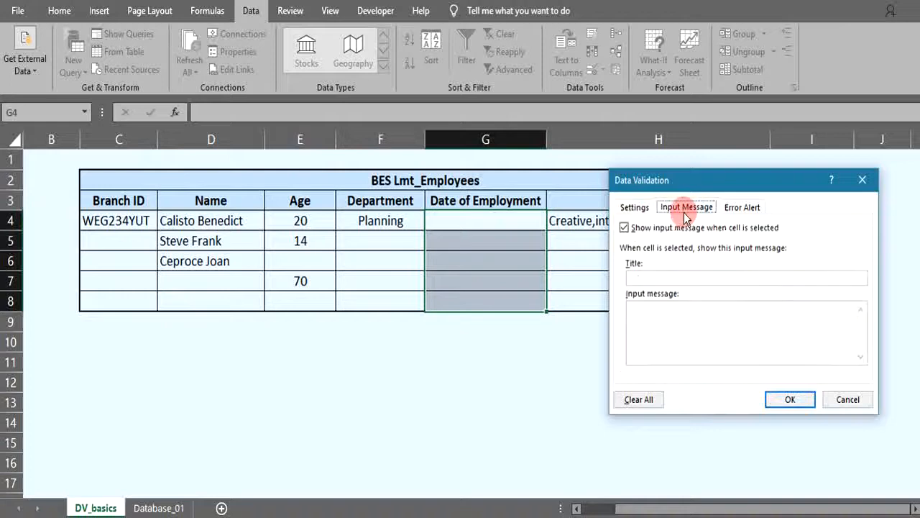
click(742, 208)
click(634, 210)
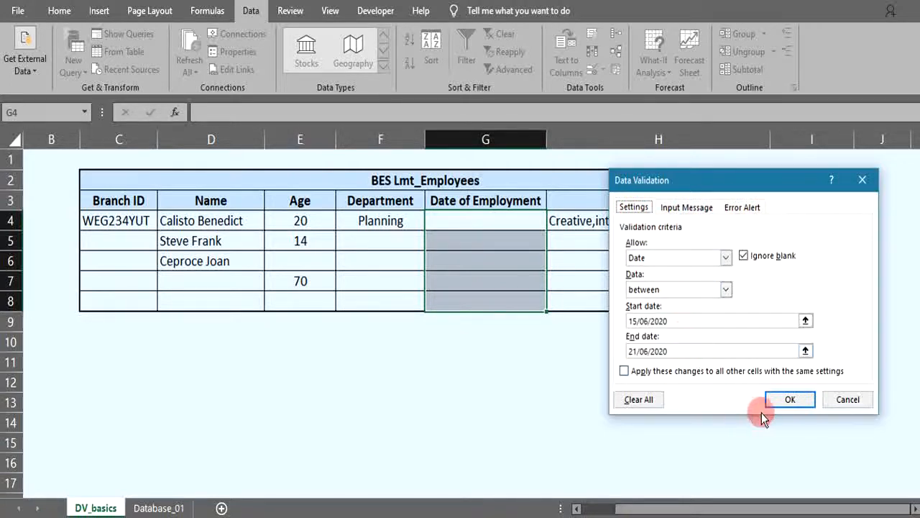
click(777, 401)
Step: Test the date validation by entering 15/06/2020 in G4, 10/06/2020 in G6 and 22/06/2020 in G8, accepting the out-of-range dates
click(467, 226)
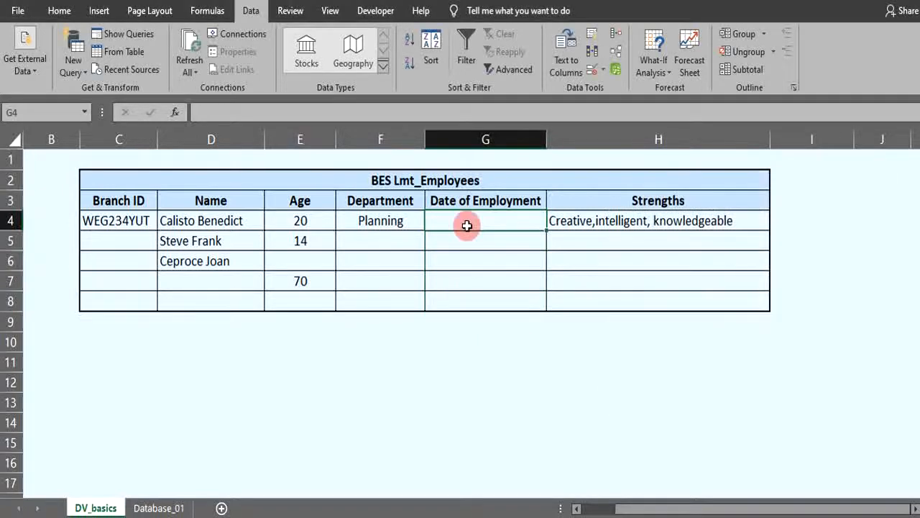
text(15/06)
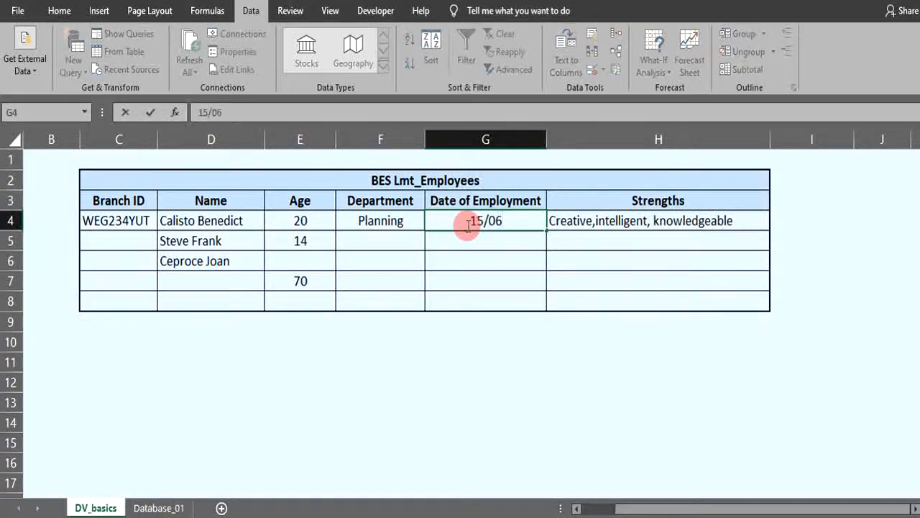
text(/2020)
key(Tab)
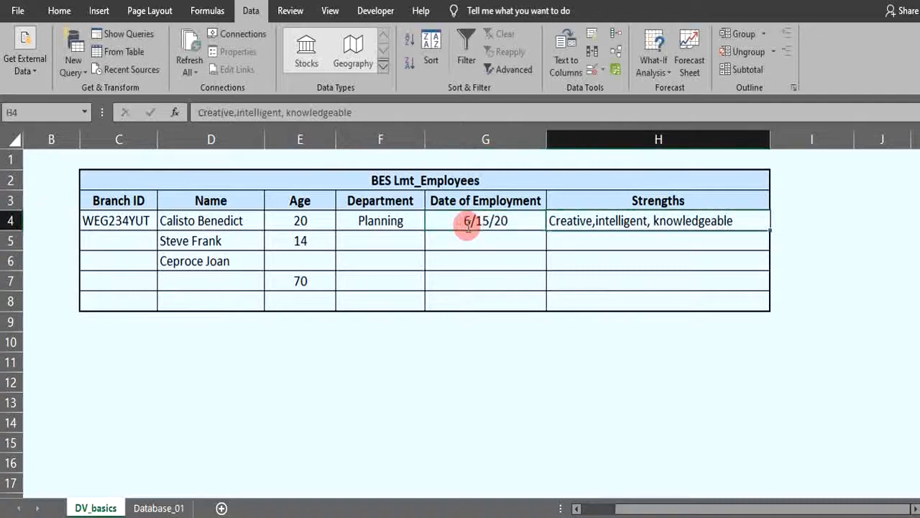
click(457, 261)
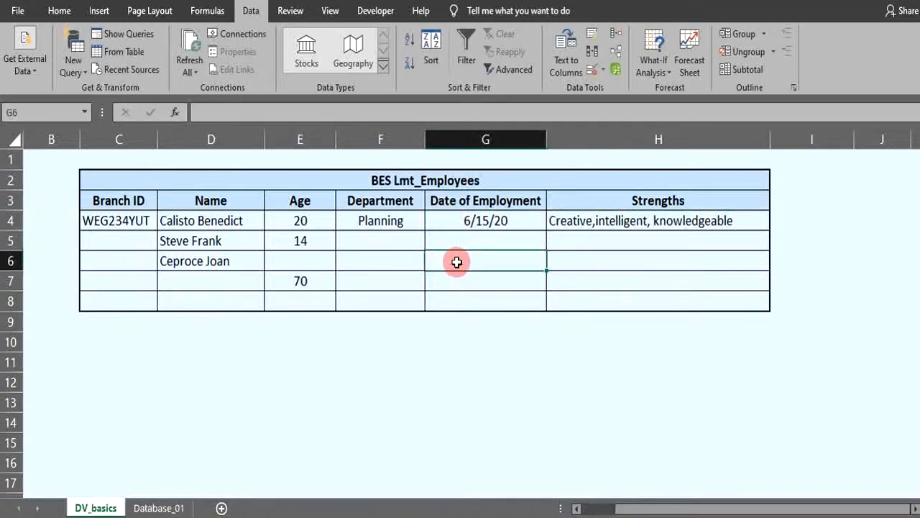
text(10/)
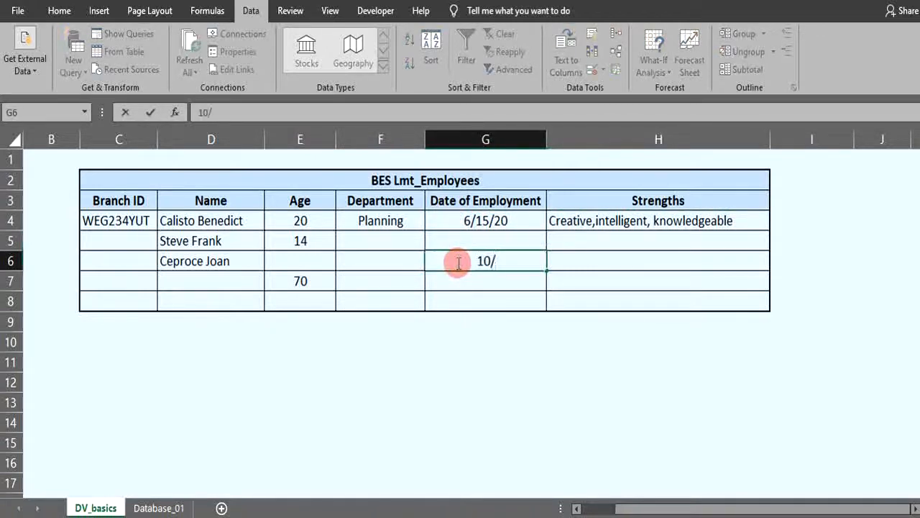
text(06/2020)
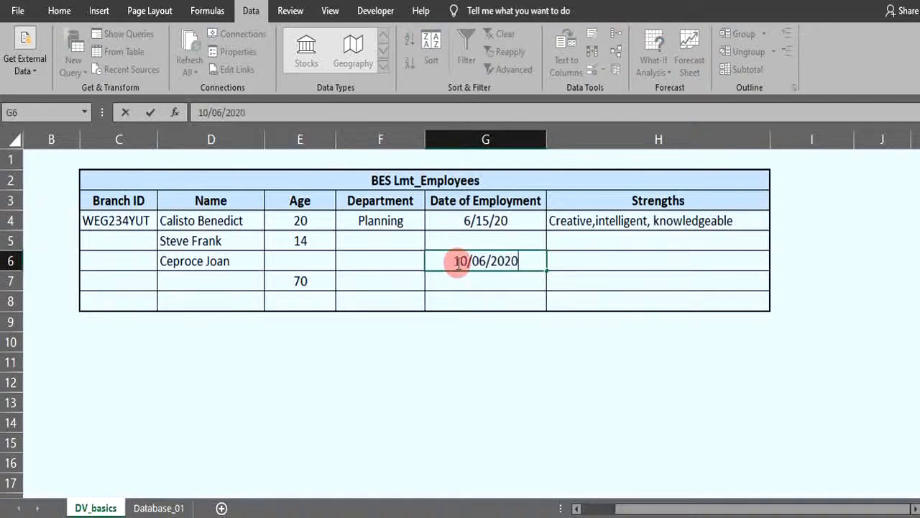
key(Return)
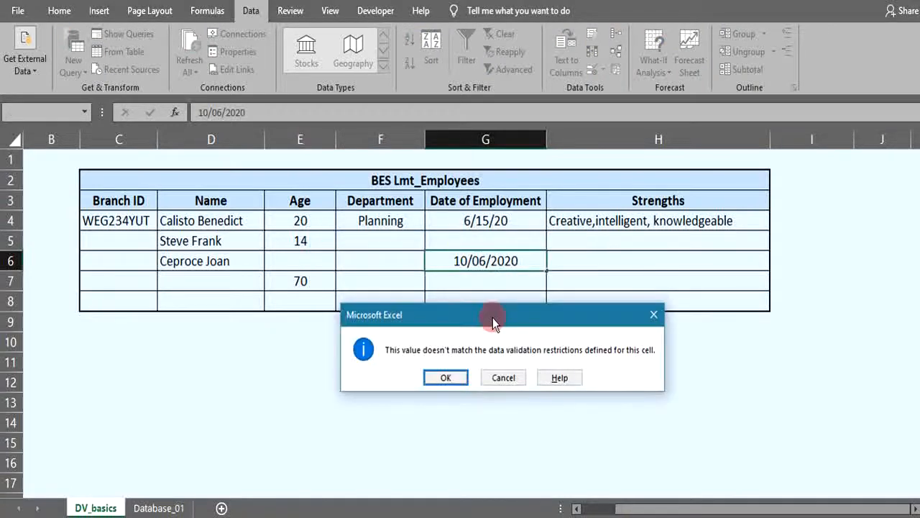
click(444, 378)
click(507, 381)
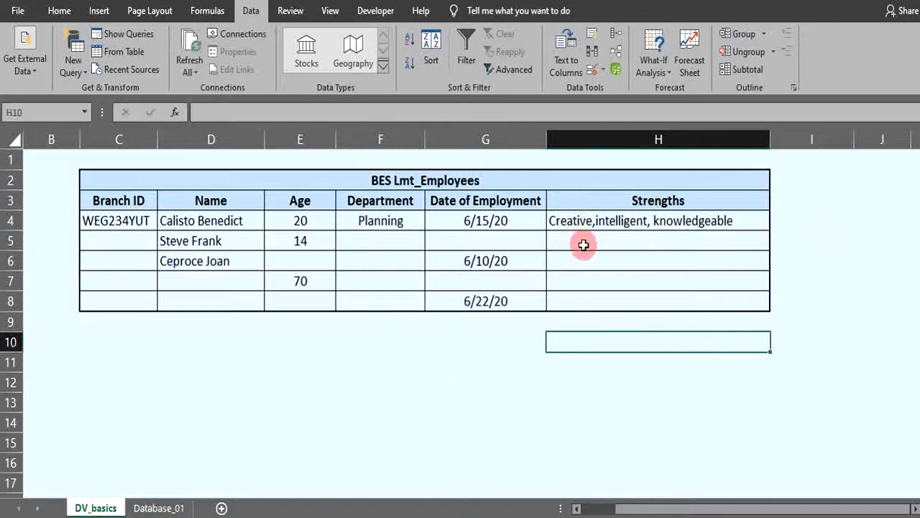
Step: Set the validation for the Strengths cells H4:H8 to a text length between 30 and 40
drag(582, 225, 594, 301)
click(608, 71)
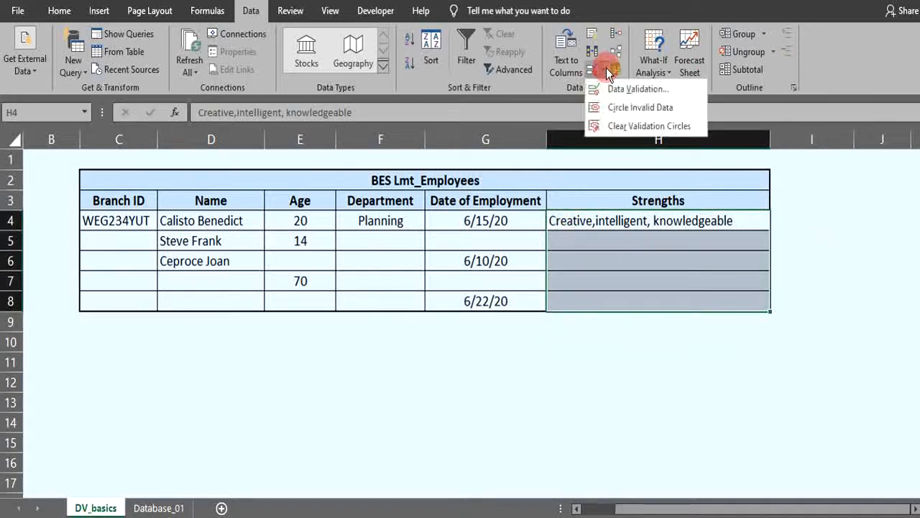
click(614, 86)
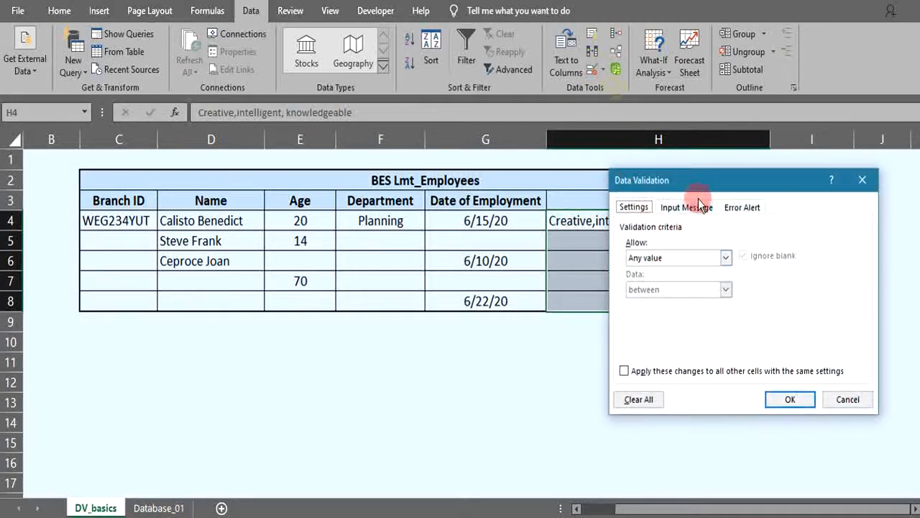
drag(697, 181, 716, 185)
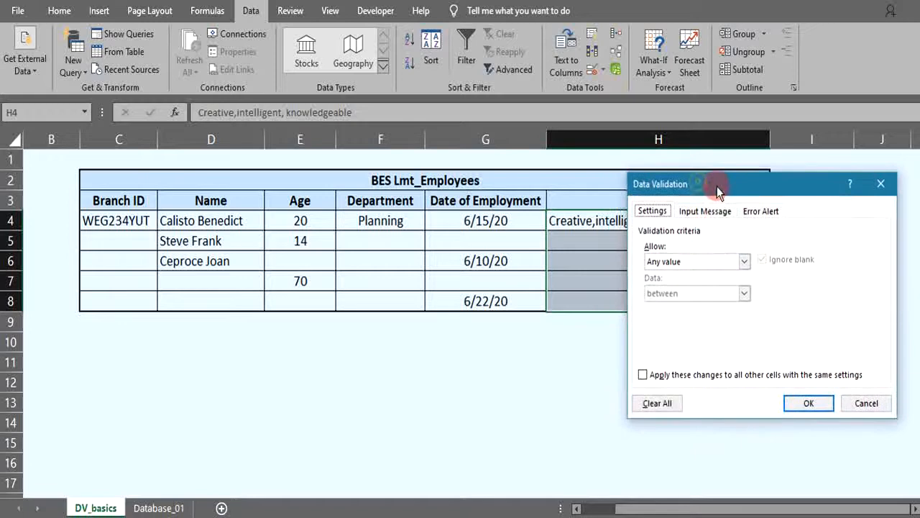
click(734, 268)
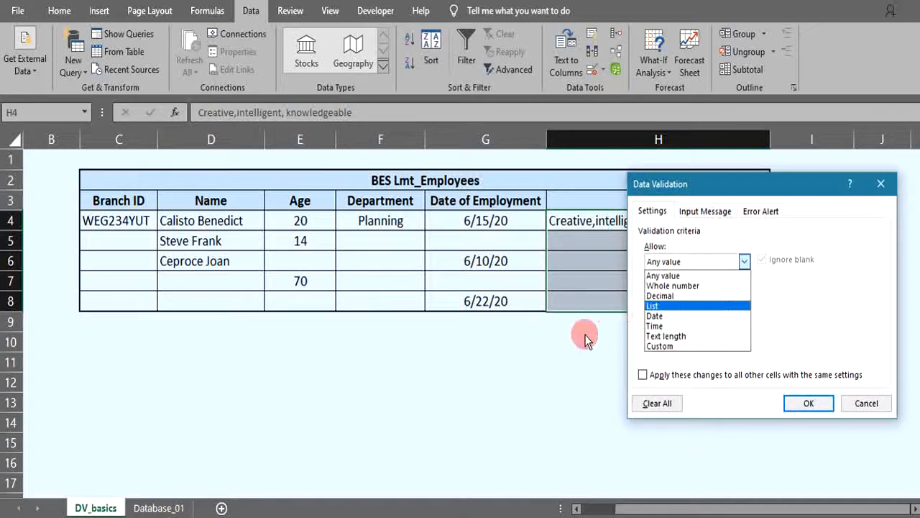
click(665, 335)
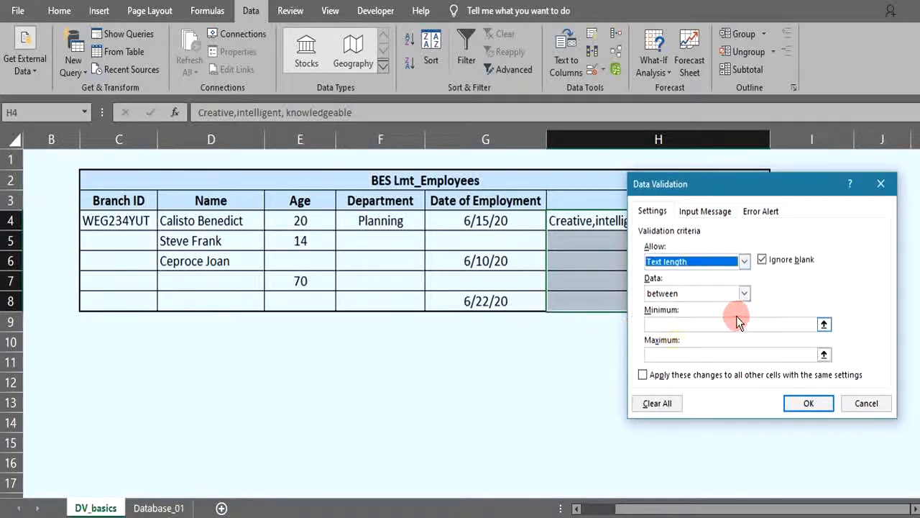
click(575, 420)
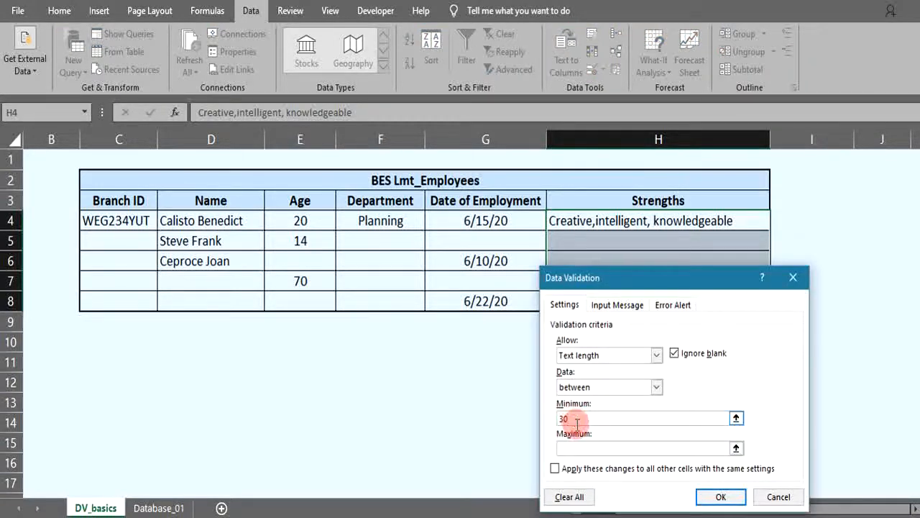
click(573, 446)
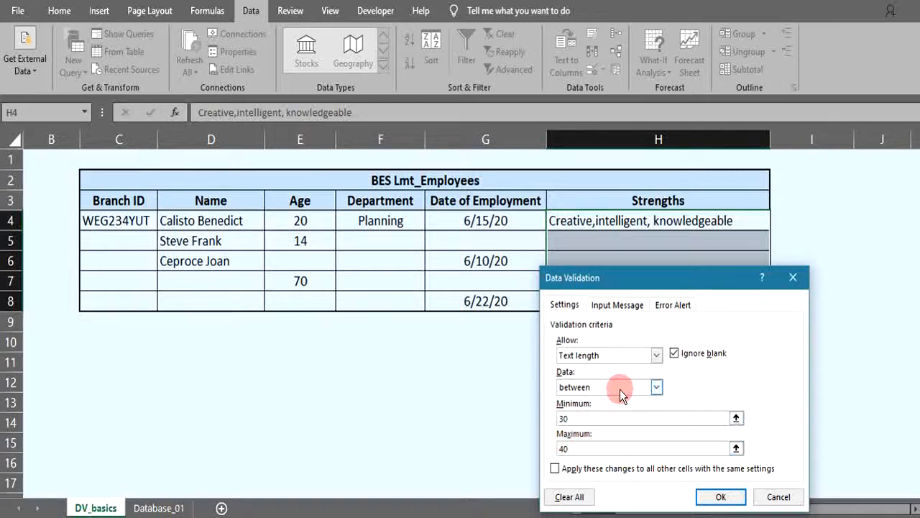
Step: Add an input message titled "Text length" reading "Enter a text between 30 and 40 characters" to the Strengths validation
click(616, 306)
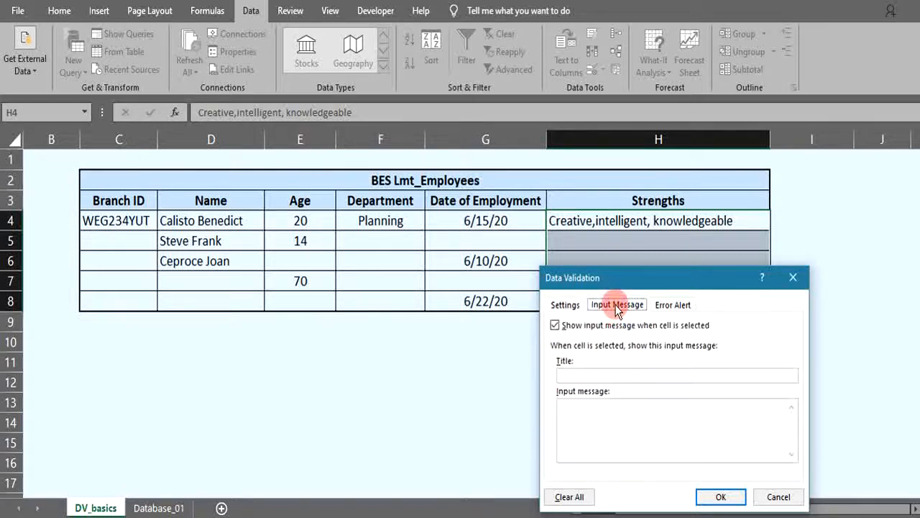
click(583, 374)
text(Text length)
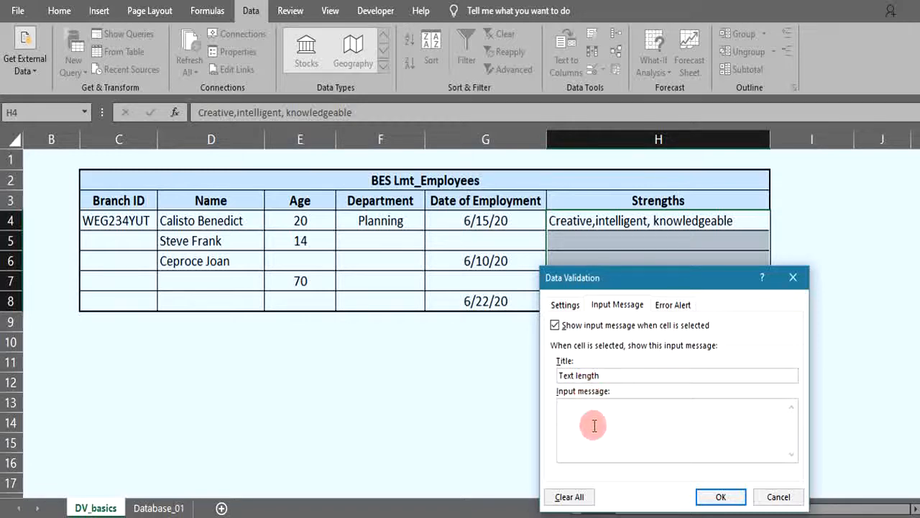
click(573, 408)
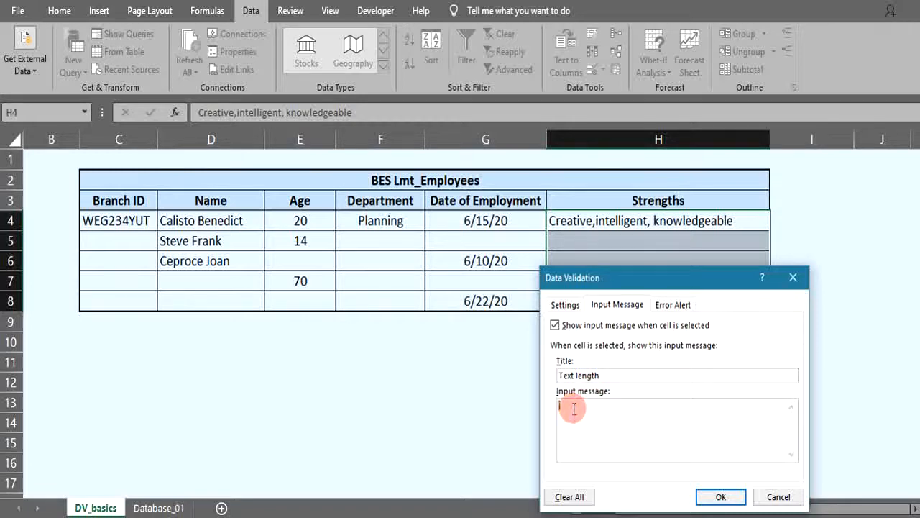
text(Enter a text between 30 )
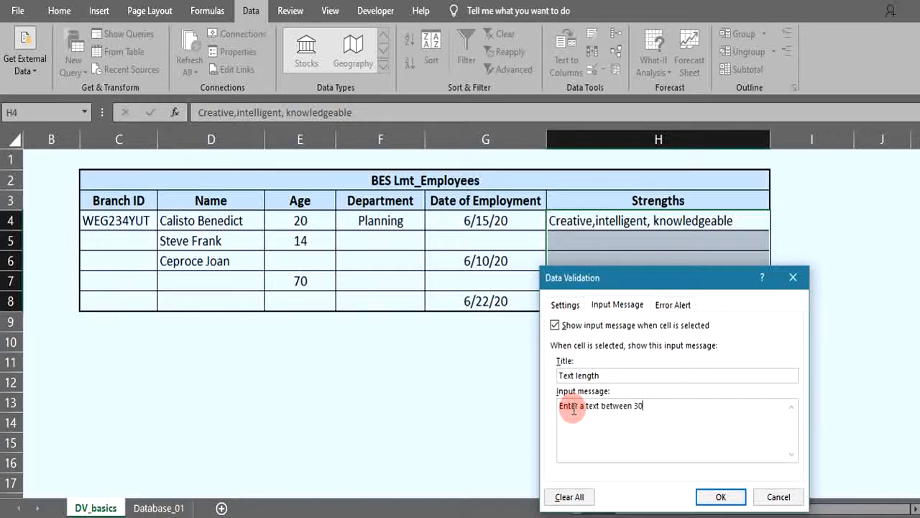
text(and 40 ch)
Step: Set the error alert title "Invalid length" and message "Text entred does not have characters between 30 and 40", and apply the Strengths validation
click(673, 304)
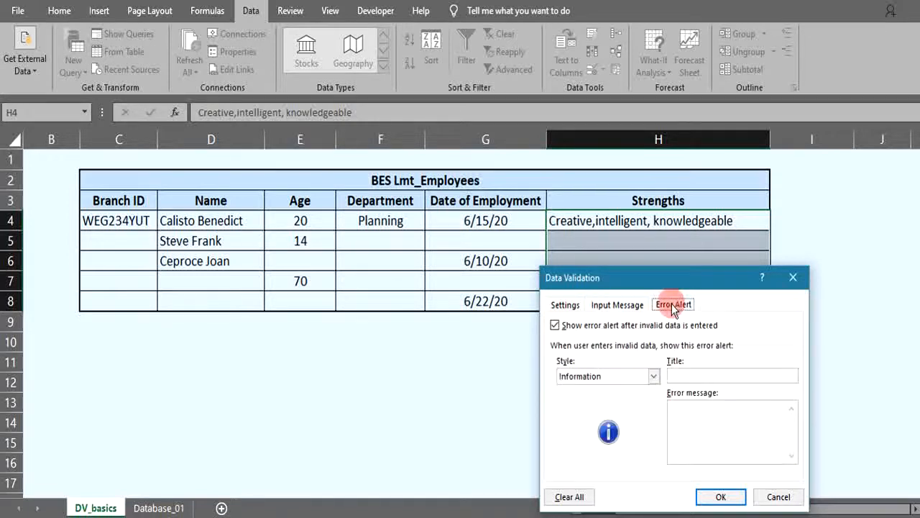
click(684, 375)
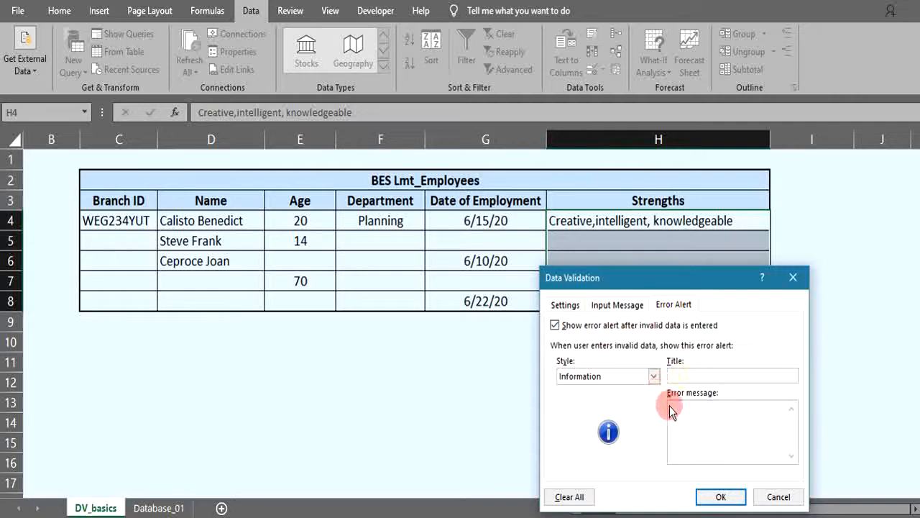
text(Invali)
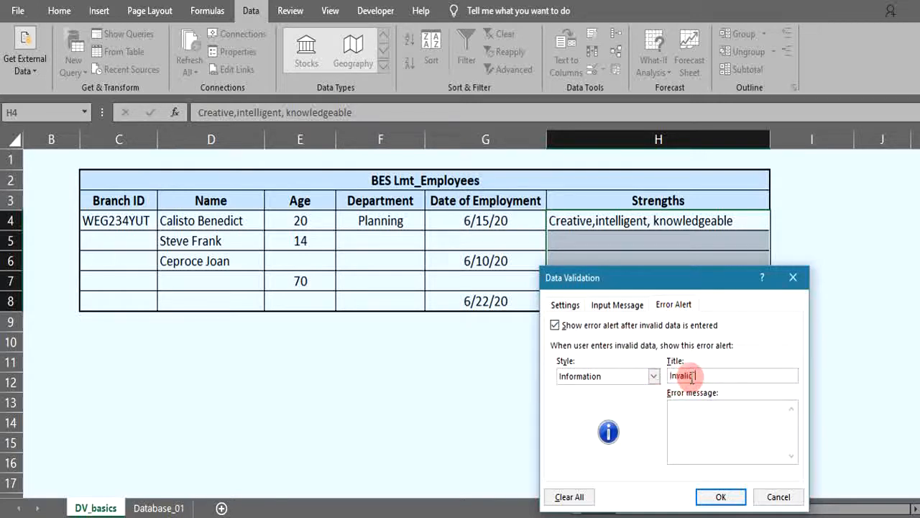
text(d length)
click(689, 416)
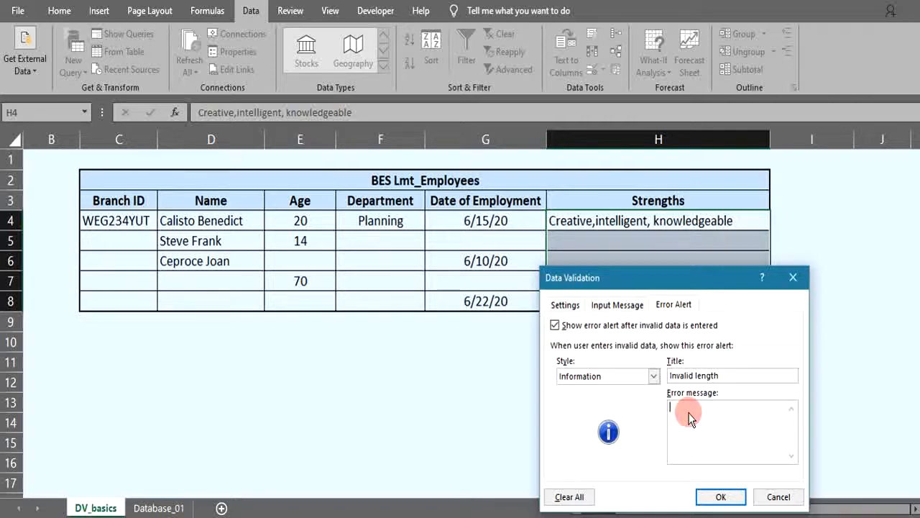
text(Text entered does not have characters between 30 and 40)
click(617, 305)
click(564, 305)
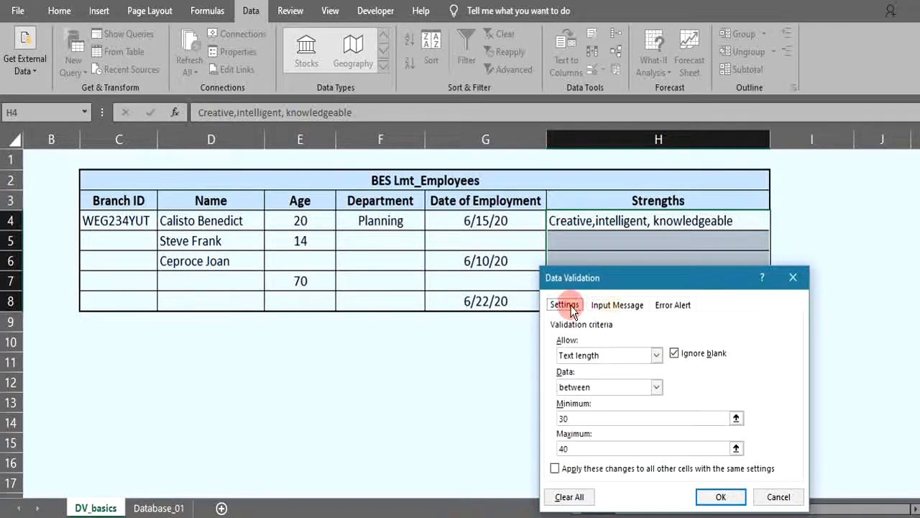
click(718, 498)
click(618, 363)
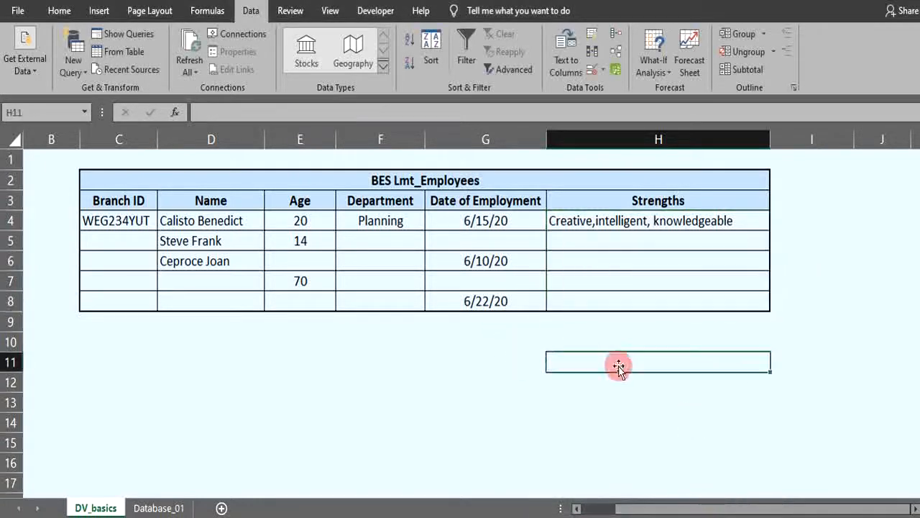
Step: Test the minimum text length by shortening H4 to "Creative,intelligent," and dismiss the alert without keeping the entry
click(648, 218)
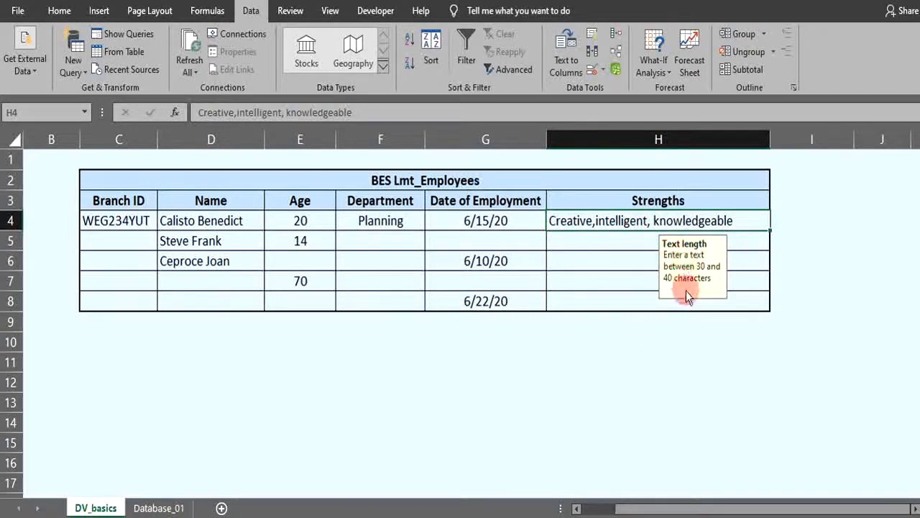
click(367, 115)
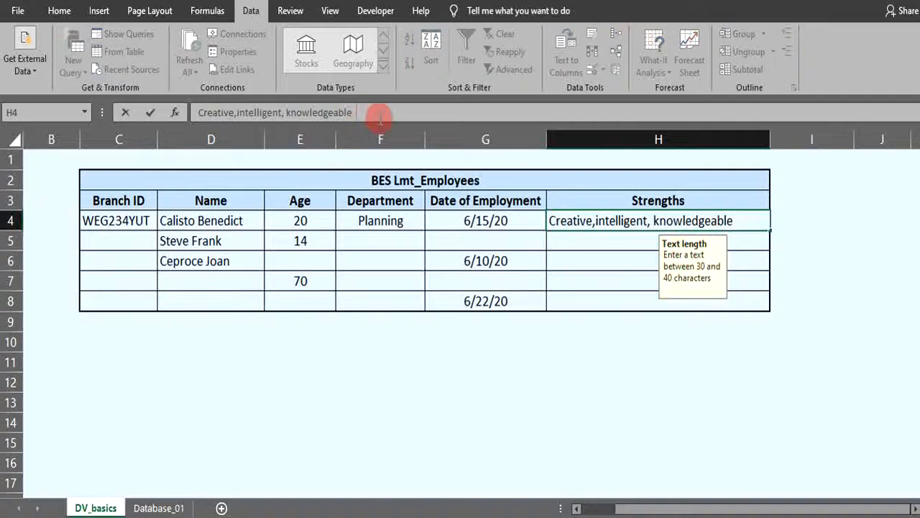
key(BackSpace)
key(BackSpace)
key(BackSpace)
key(BackSpace)
key(BackSpace)
key(BackSpace)
key(BackSpace)
key(BackSpace)
key(BackSpace)
key(BackSpace)
key(BackSpace)
key(BackSpace)
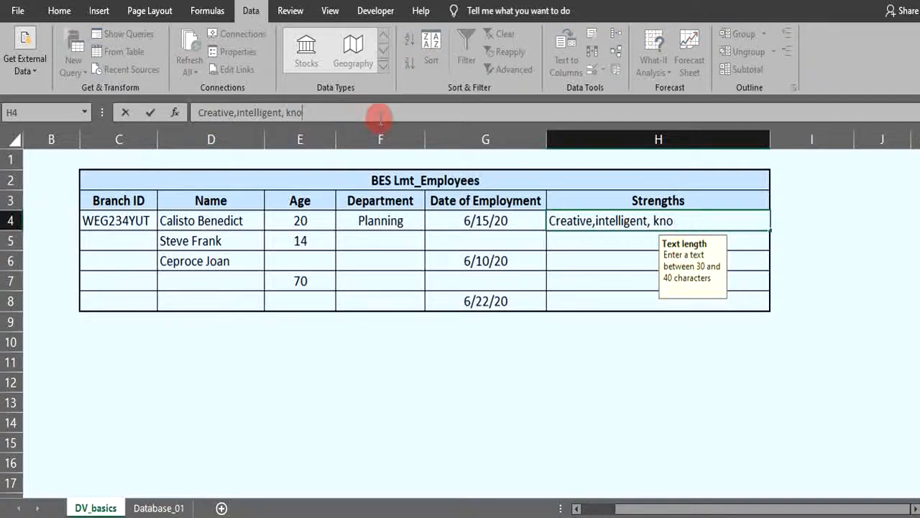
key(BackSpace)
key(BackSpace)
key(Return)
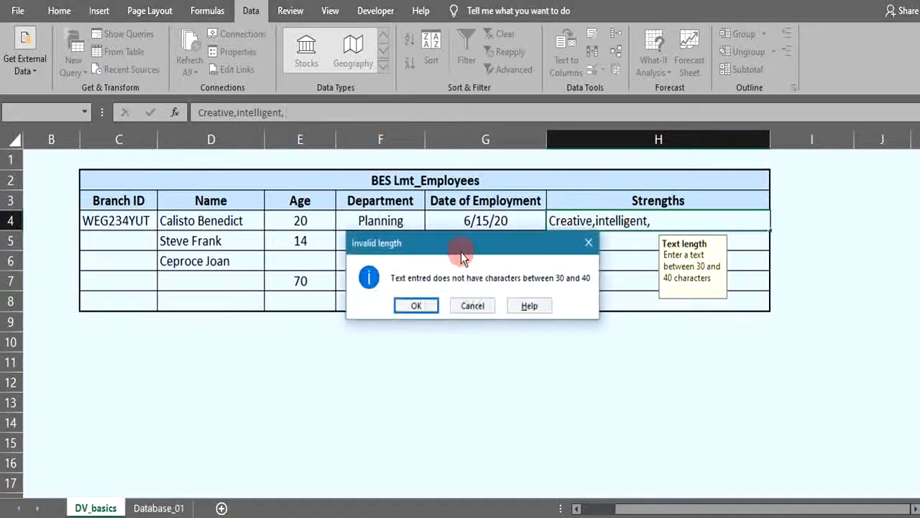
drag(484, 284, 488, 289)
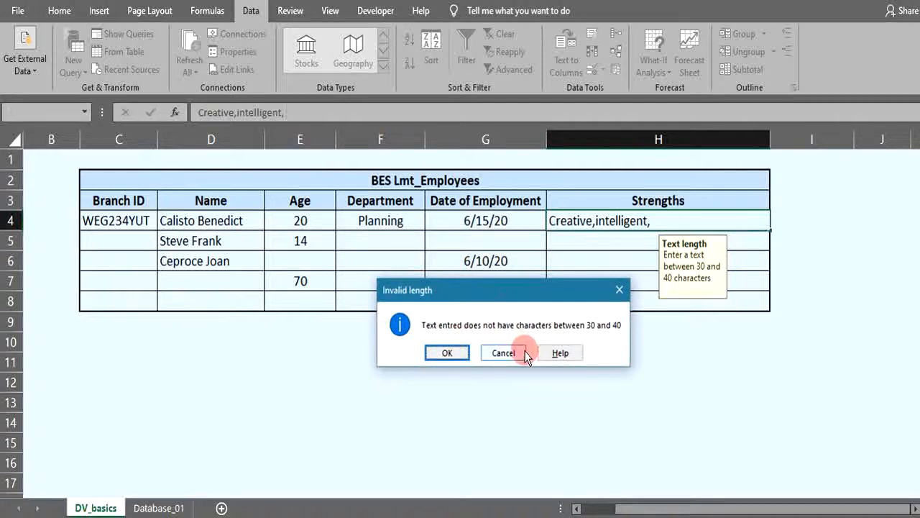
click(619, 288)
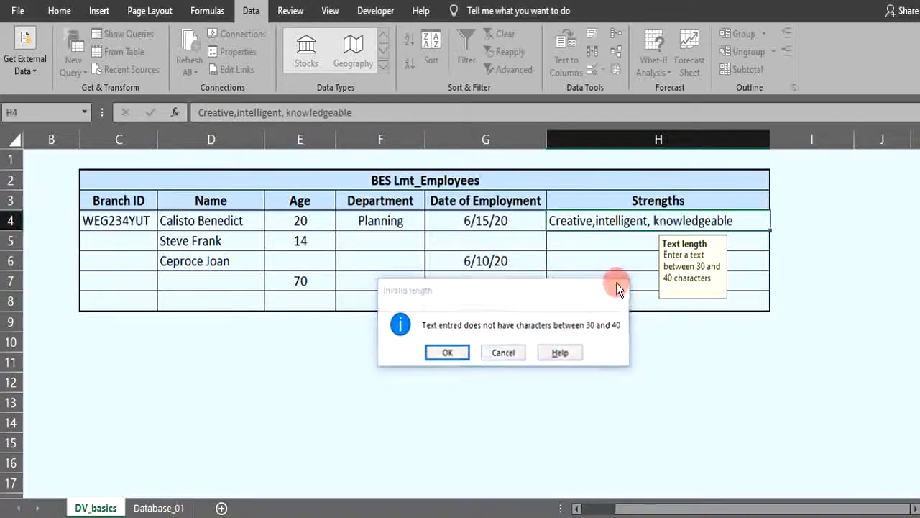
Step: Test the maximum text length by appending ",cool" to the text in H4, and dismiss the alert without keeping the entry
click(359, 115)
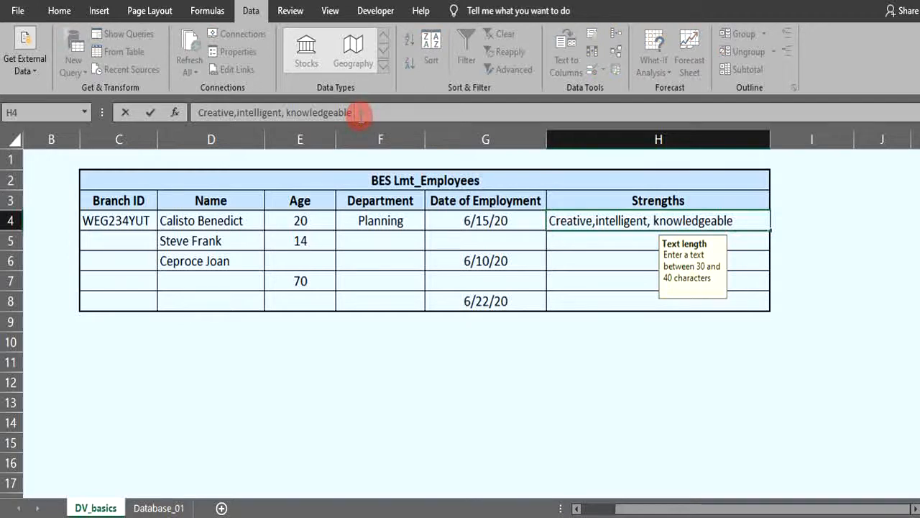
text(,cool)
key(Return)
drag(453, 250, 454, 267)
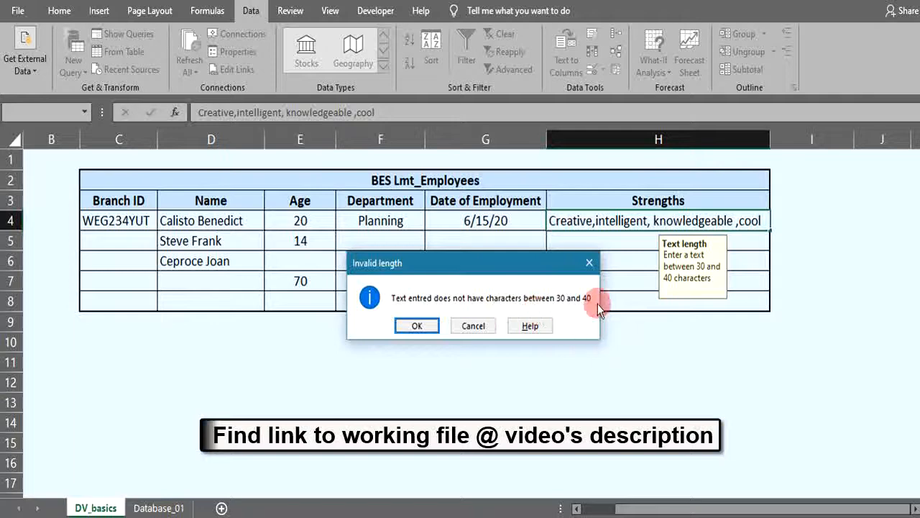
click(588, 269)
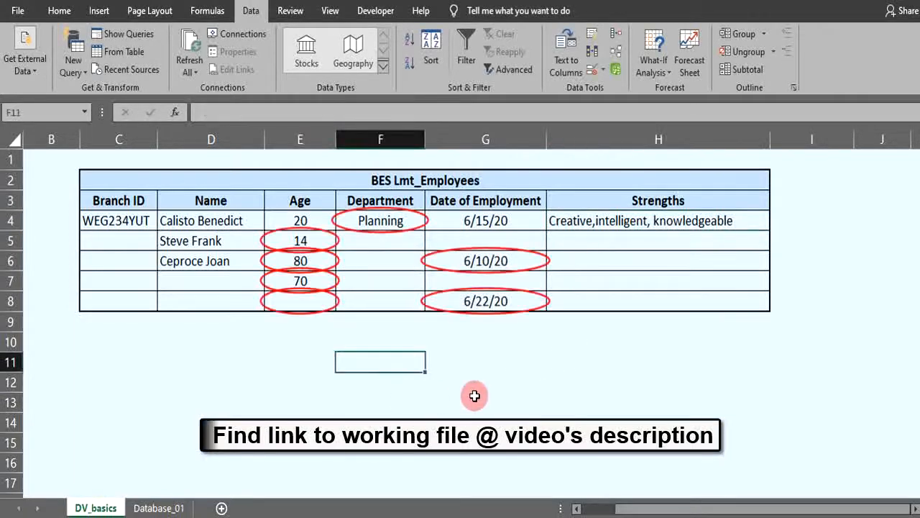
click(508, 394)
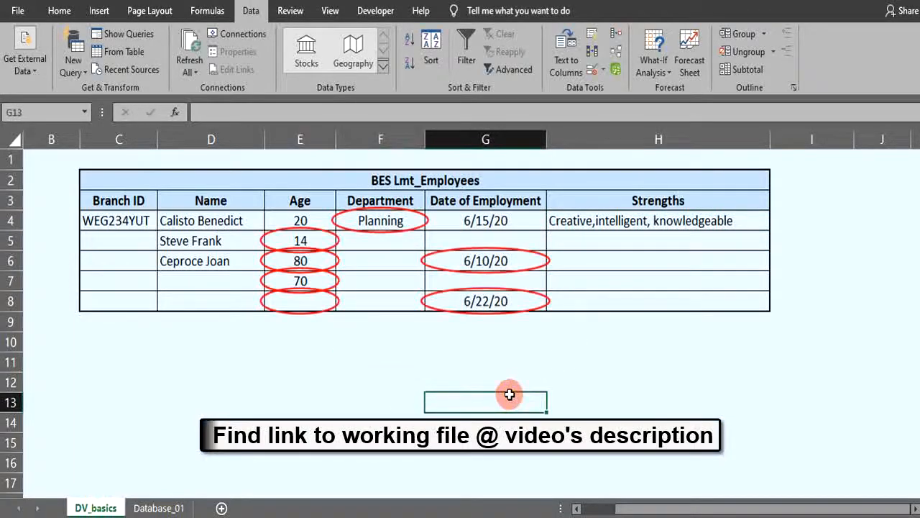